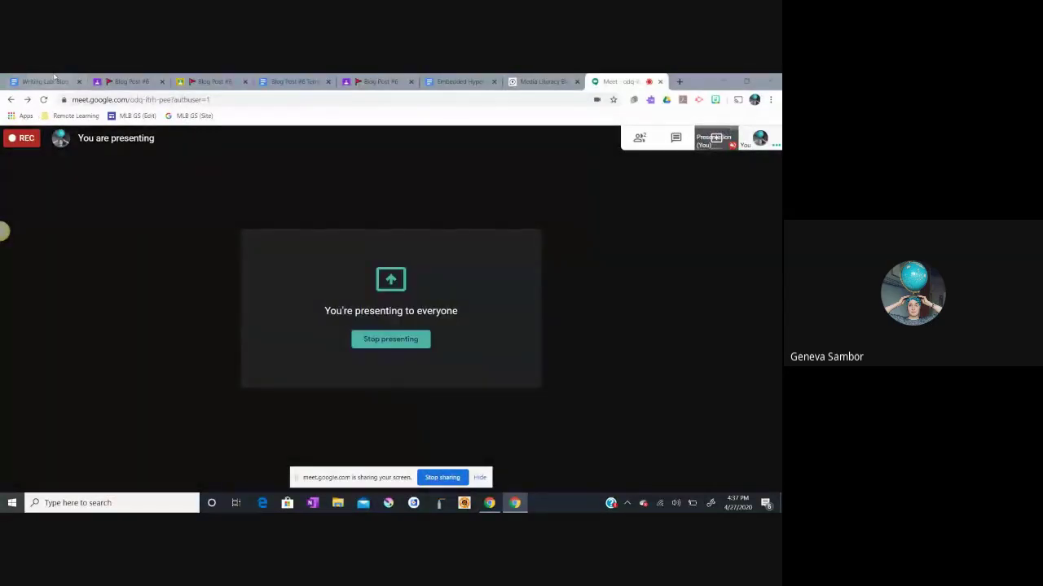
# Step: Present the 'Writing Lab: Blog Posts #1-#6 Quick Fixes' document tab in the Meet screen share
pyautogui.click(44, 81)
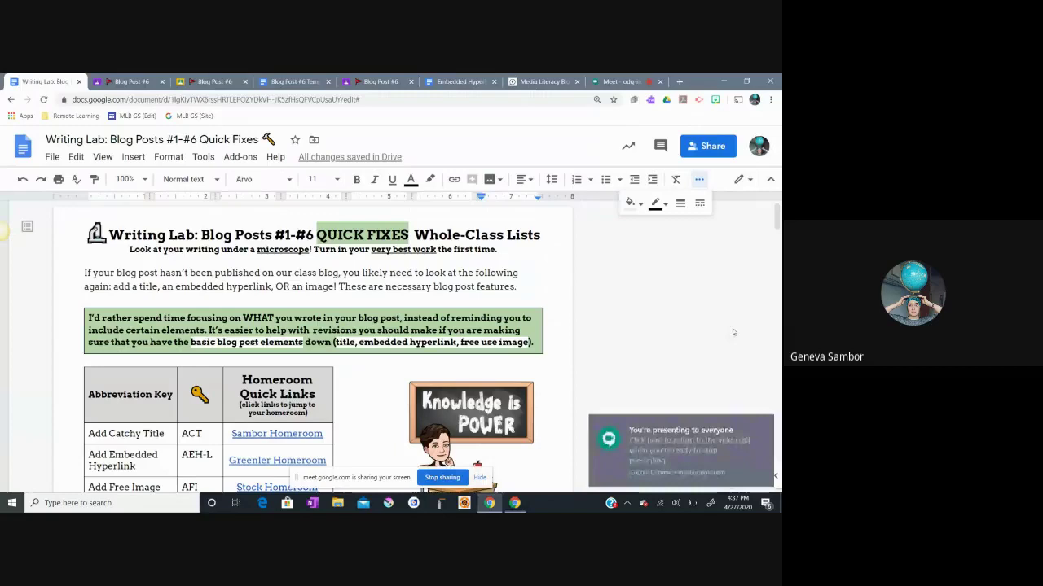
# Step: Hide the 'meet.google.com is sharing your screen' notice bar
pyautogui.click(480, 477)
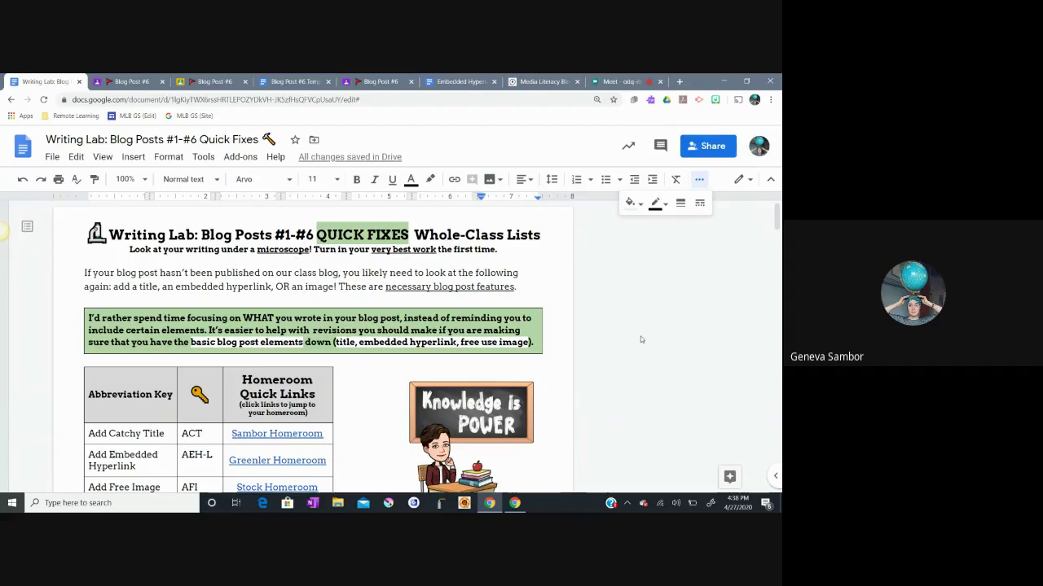
pyautogui.scroll(-15, 641, 339)
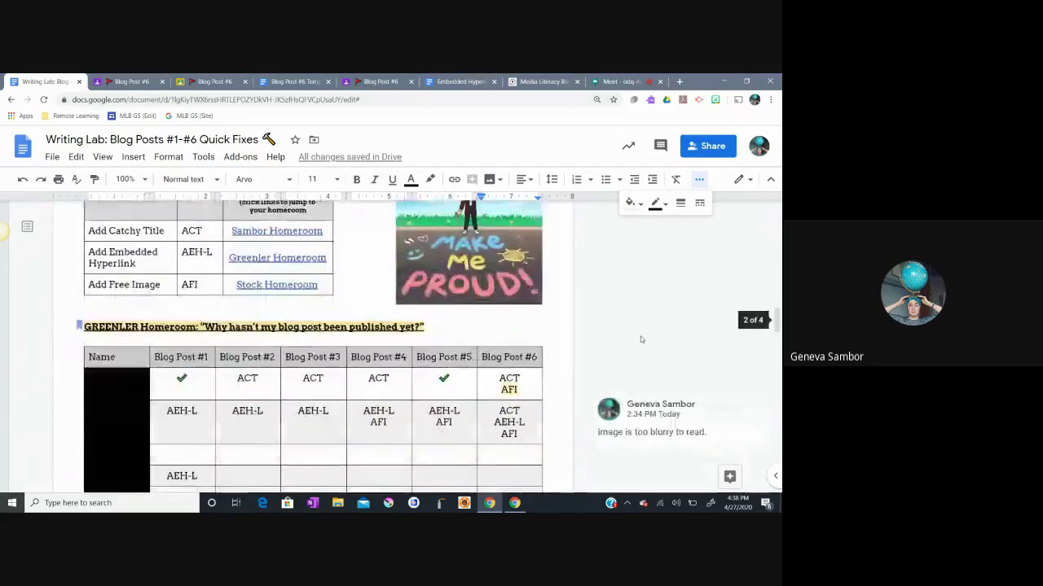
pyautogui.scroll(5, 640, 339)
pyautogui.scroll(-20, 640, 339)
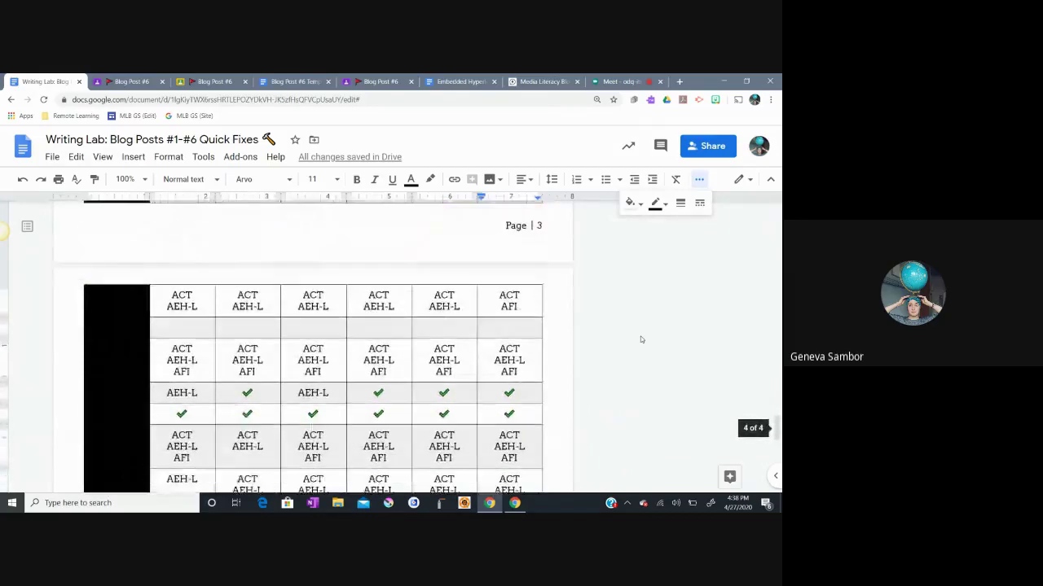
pyautogui.scroll(20, 640, 339)
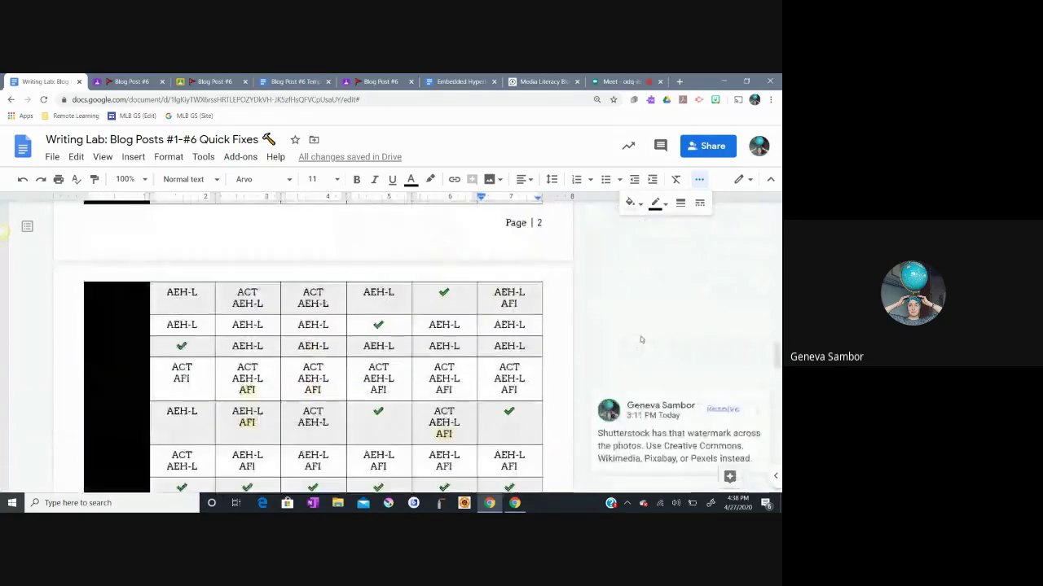
pyautogui.scroll(10, 640, 339)
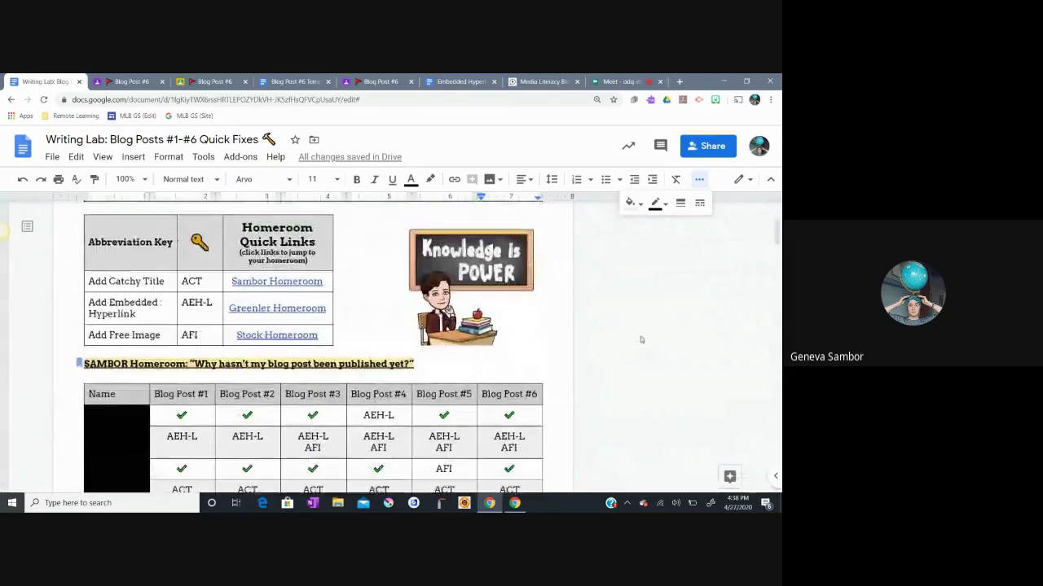
pyautogui.scroll(1, 640, 340)
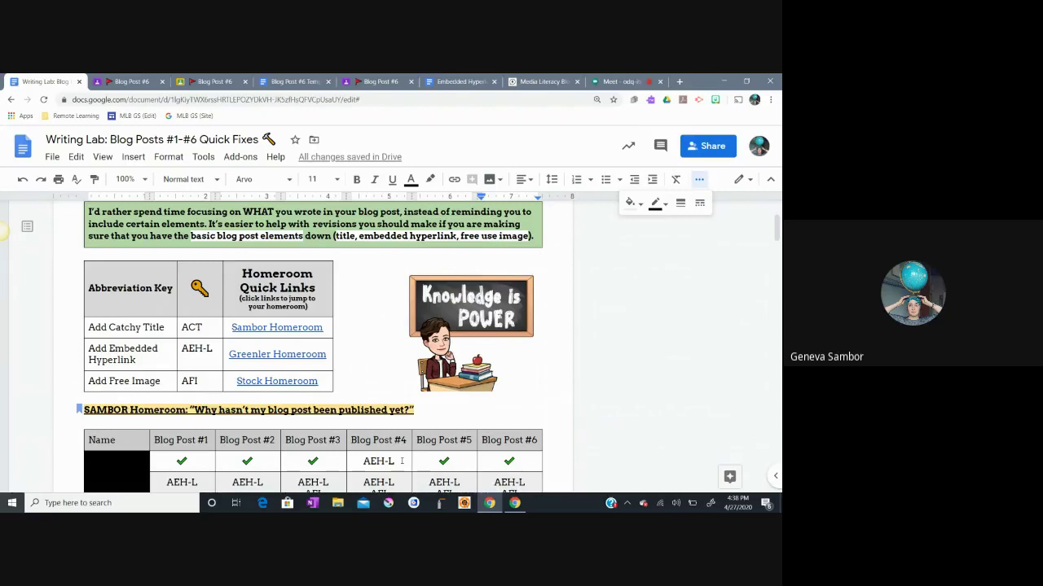
pyautogui.click(93, 437)
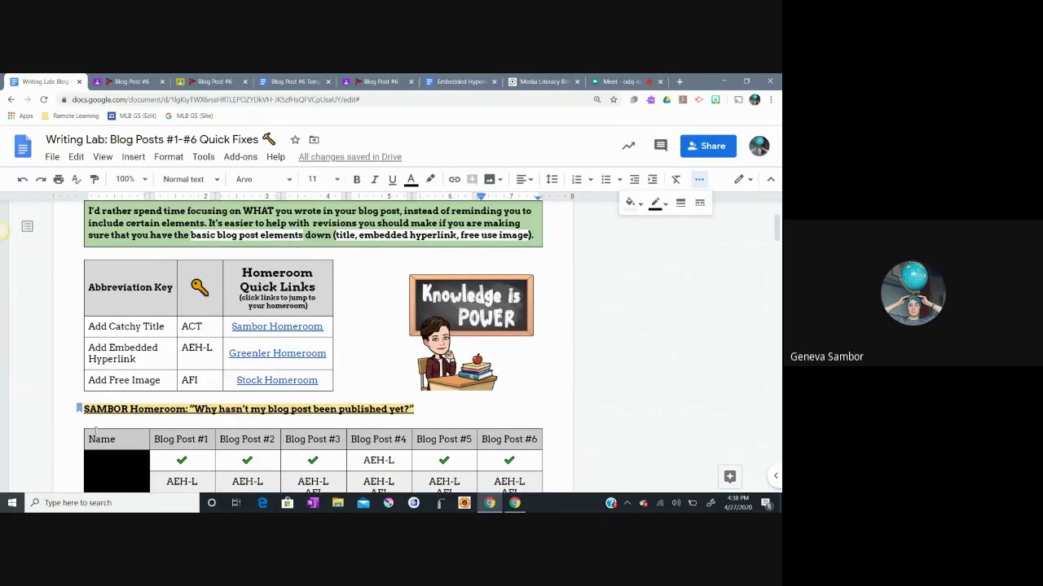
pyautogui.scroll(-1, 94, 429)
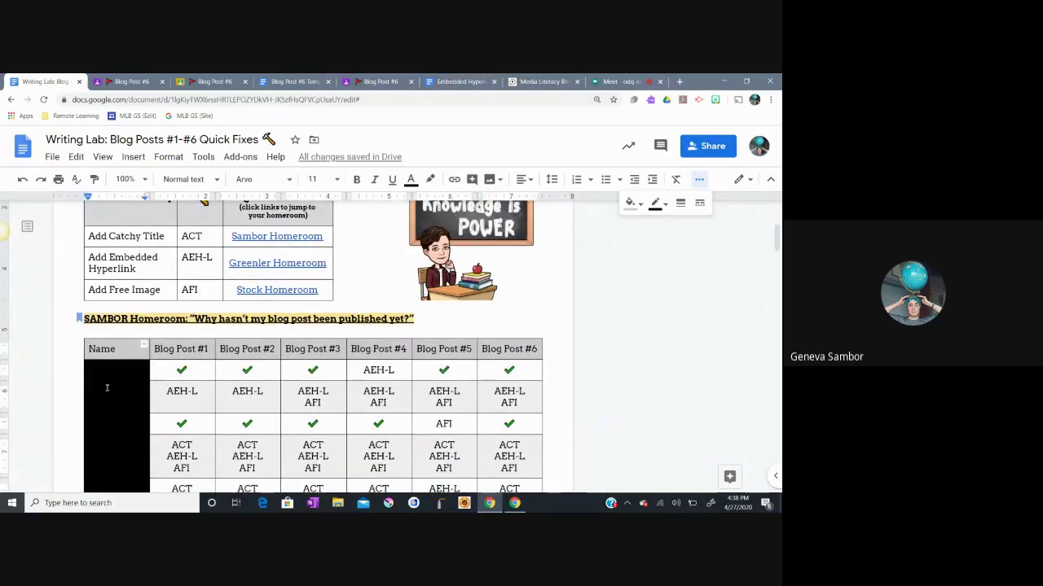
pyautogui.scroll(1, 664, 361)
pyautogui.scroll(2, 663, 364)
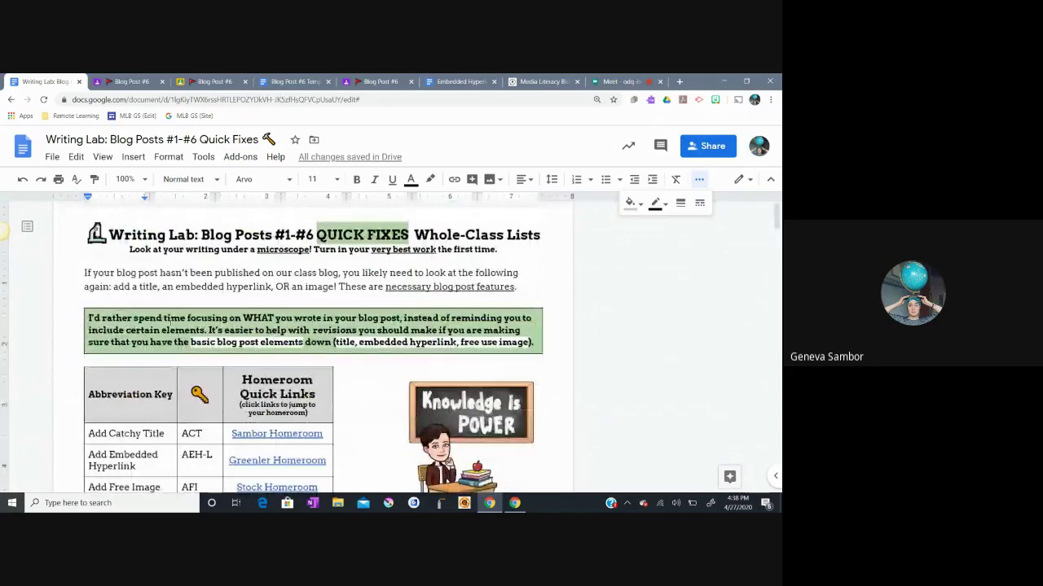
pyautogui.scroll(-1, 144, 391)
pyautogui.scroll(-1, 144, 391)
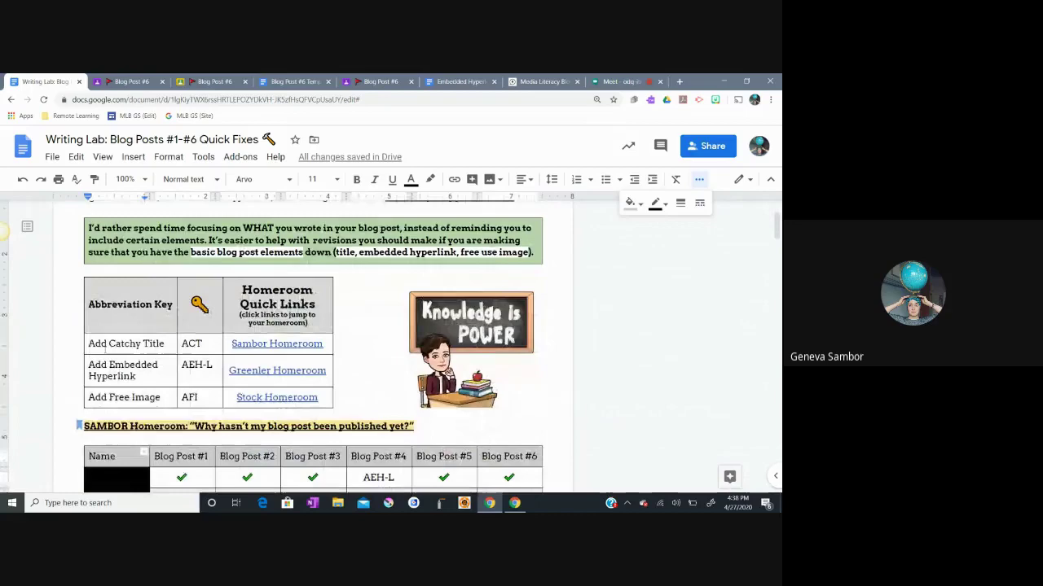
pyautogui.scroll(2, 130, 293)
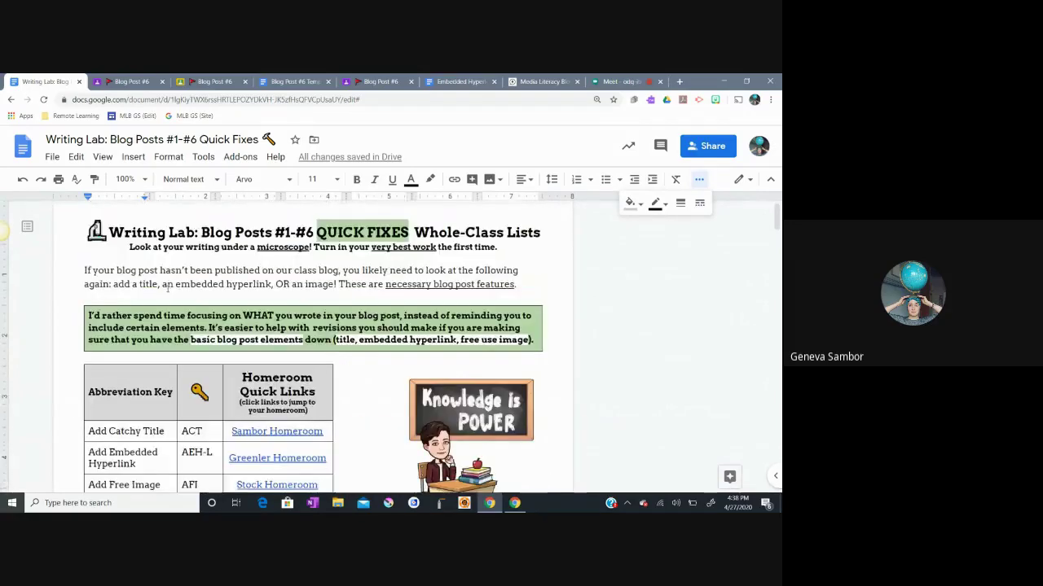
pyautogui.scroll(-2, 168, 287)
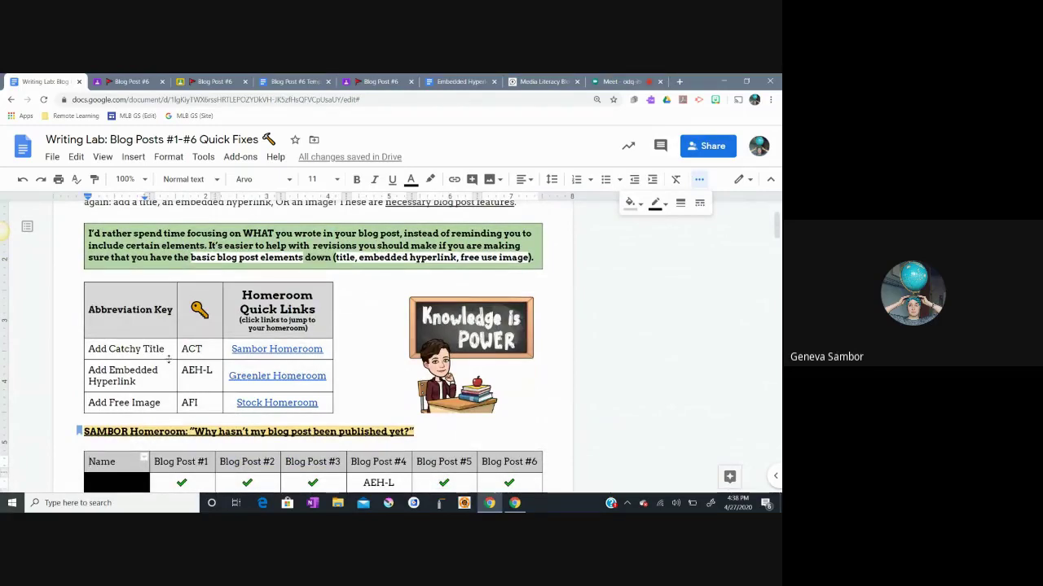
pyautogui.tripleClick(174, 350)
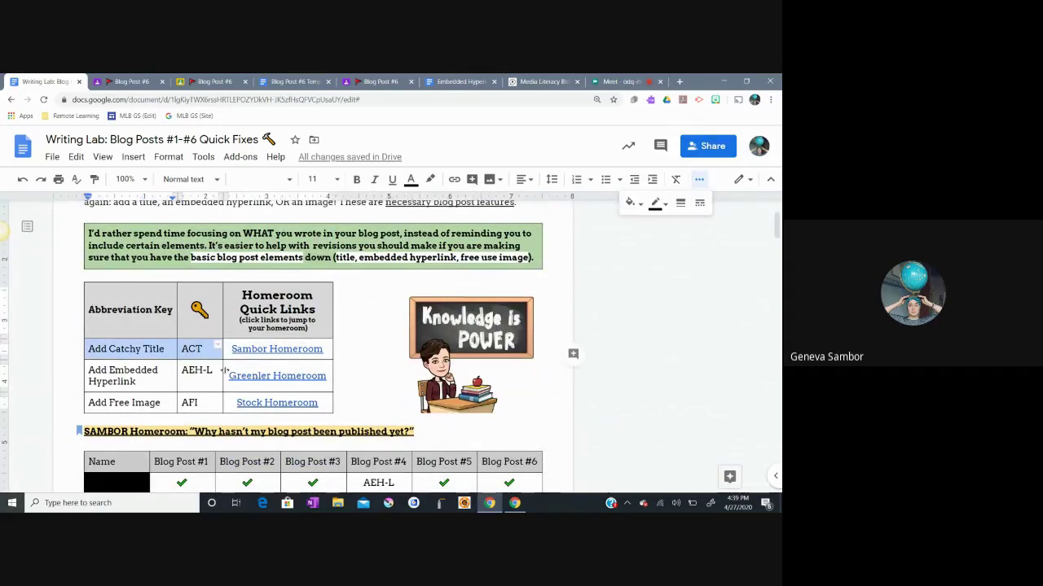
pyautogui.moveTo(216, 373); pyautogui.dragTo(158, 371)
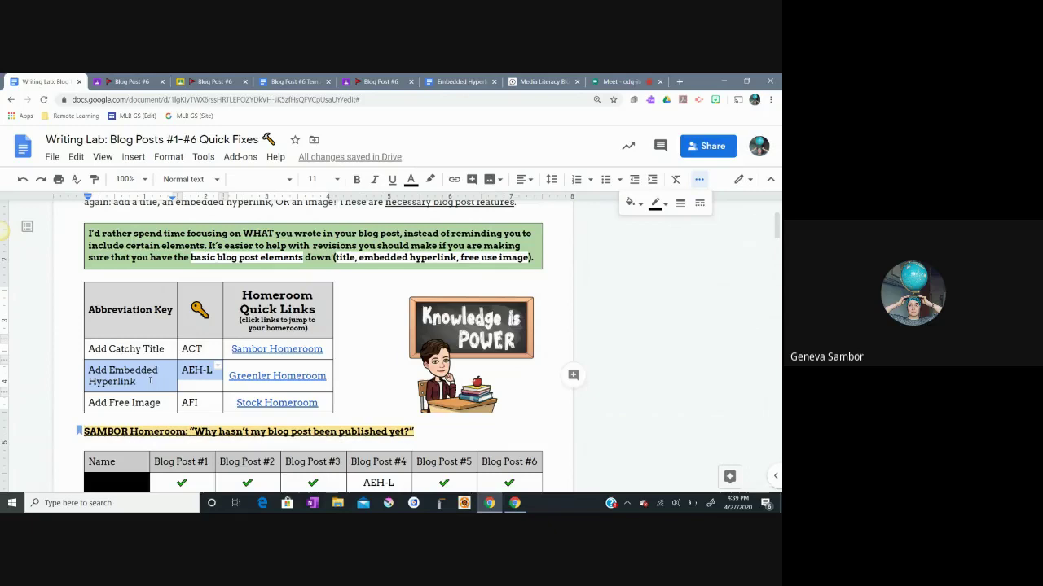
pyautogui.click(213, 408)
pyautogui.moveTo(214, 409); pyautogui.dragTo(122, 402)
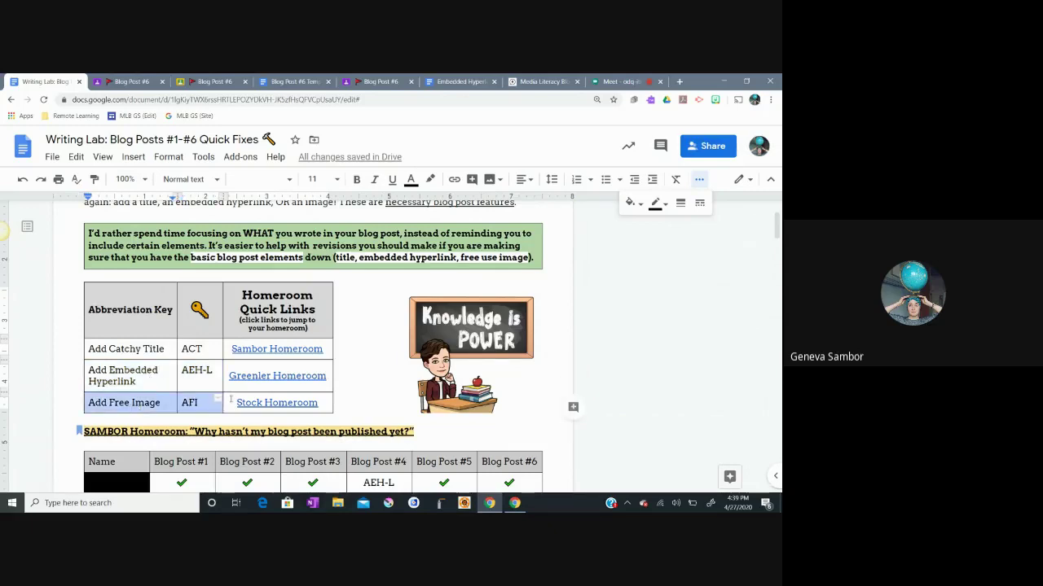
pyautogui.click(195, 402)
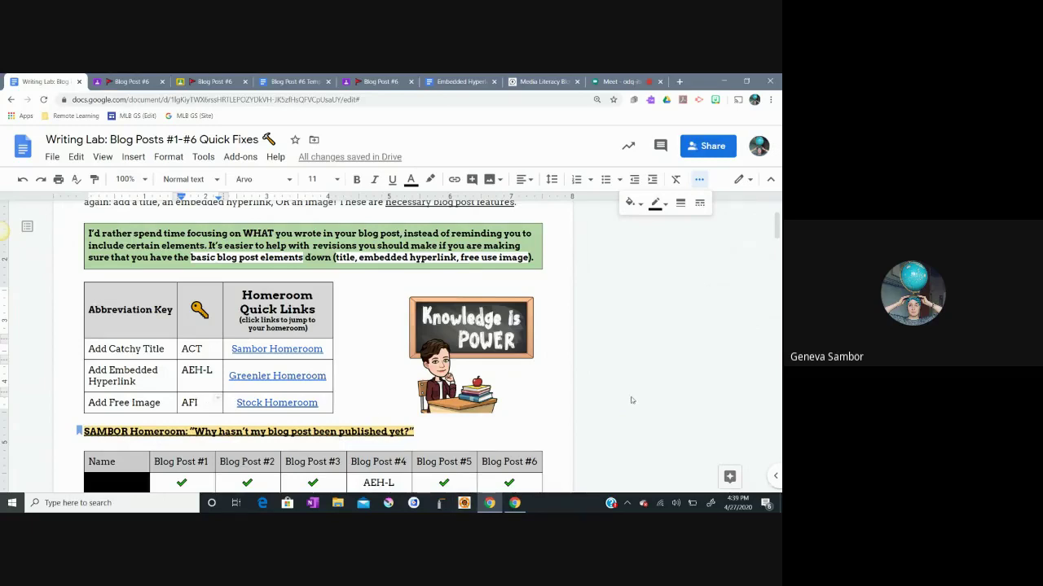
# Step: Jump to the GREENLER Homeroom section through its quick link and bookmark
pyautogui.scroll(-3, 631, 400)
pyautogui.scroll(-2, 631, 400)
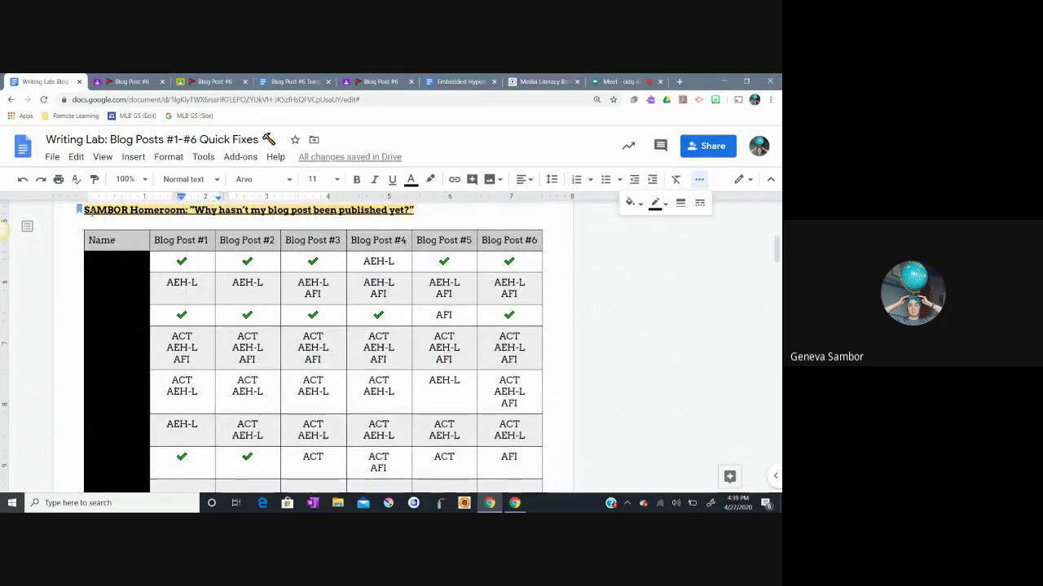
pyautogui.scroll(5, 289, 479)
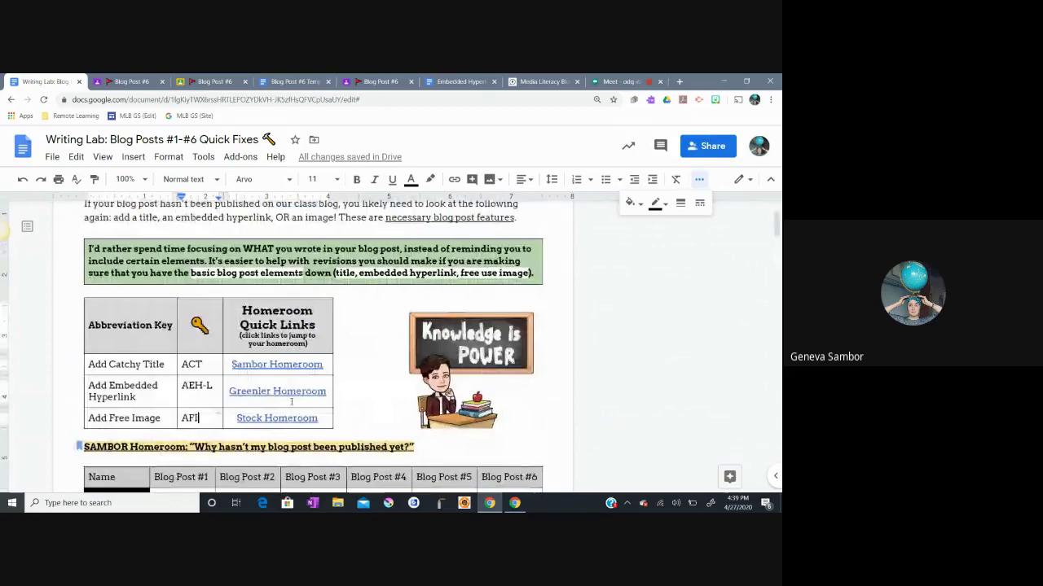
pyautogui.scroll(-5, 628, 387)
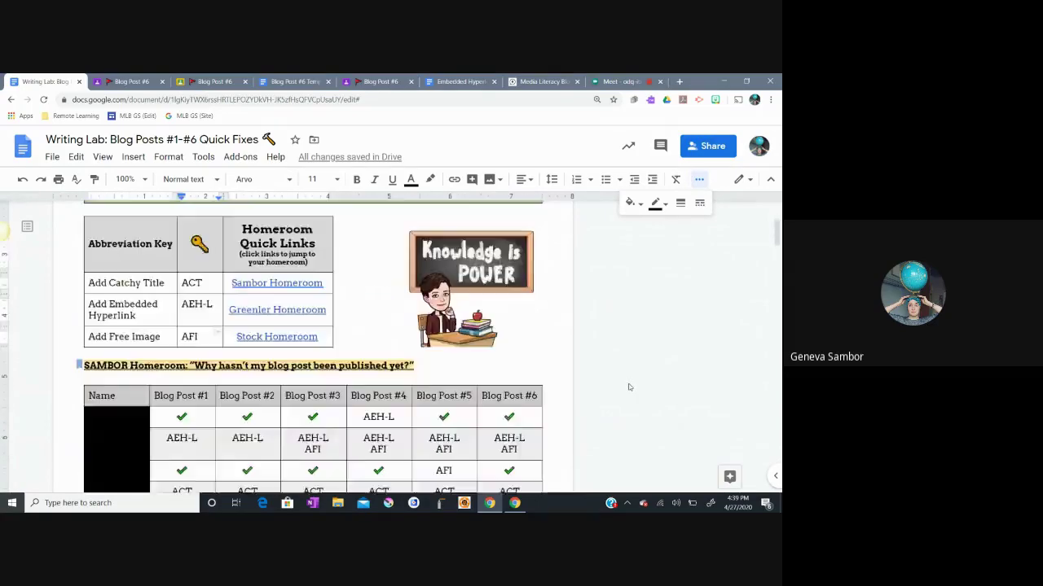
pyautogui.scroll(6, 628, 387)
pyautogui.scroll(-1, 628, 387)
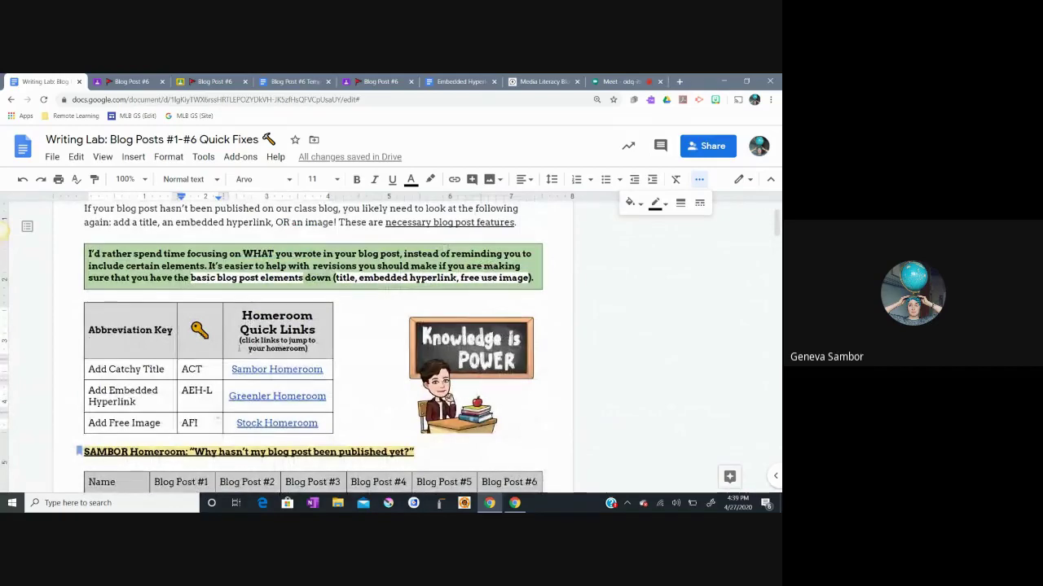
pyautogui.click(261, 396)
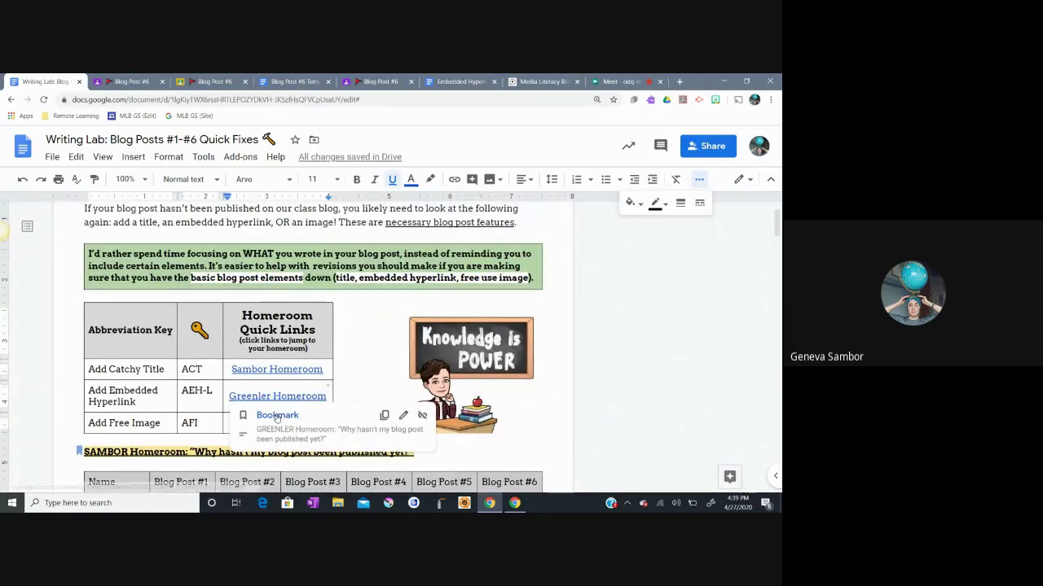
pyautogui.click(275, 415)
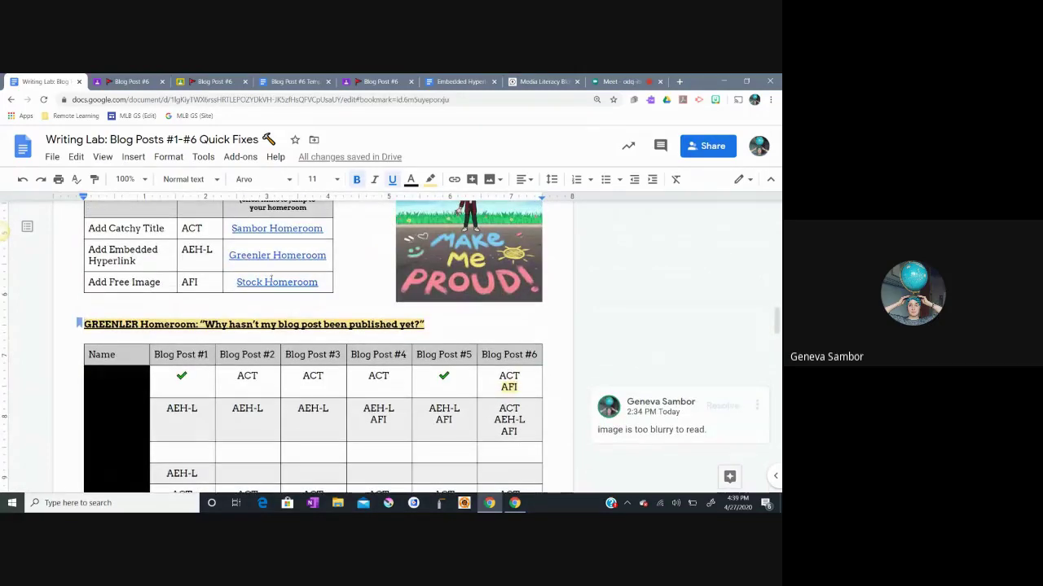
# Step: Jump to the STOCK Homeroom section, then scroll back up to the SAMBOR Homeroom table
pyautogui.click(277, 282)
pyautogui.click(285, 300)
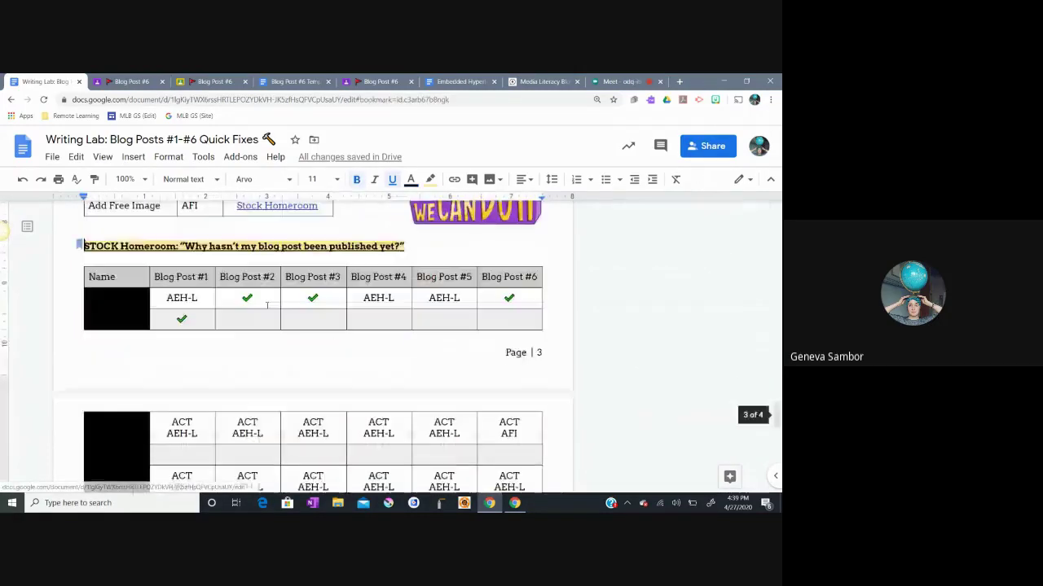
pyautogui.scroll(2, 620, 352)
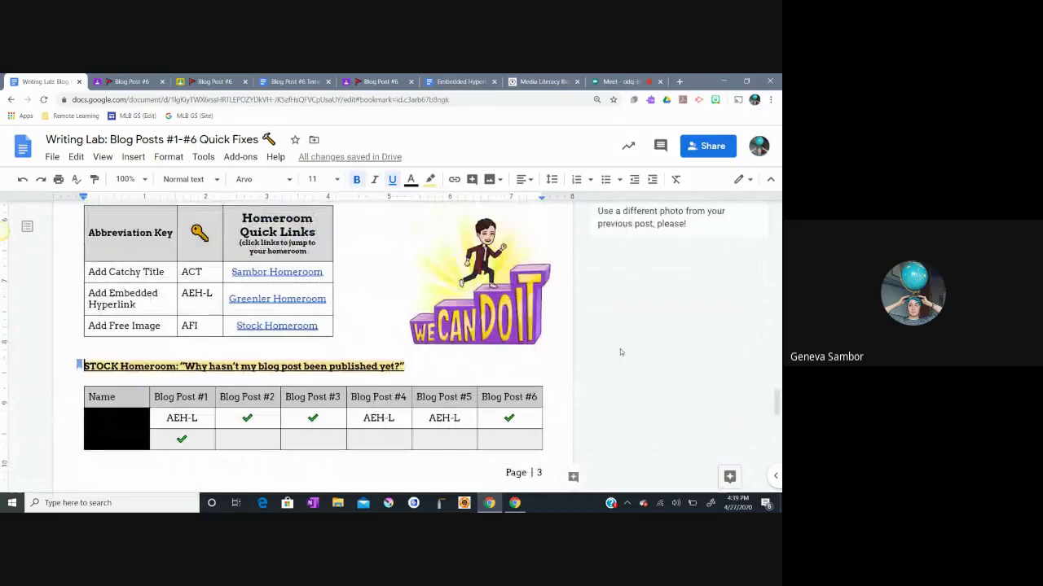
pyautogui.scroll(1, 620, 351)
pyautogui.scroll(5, 606, 355)
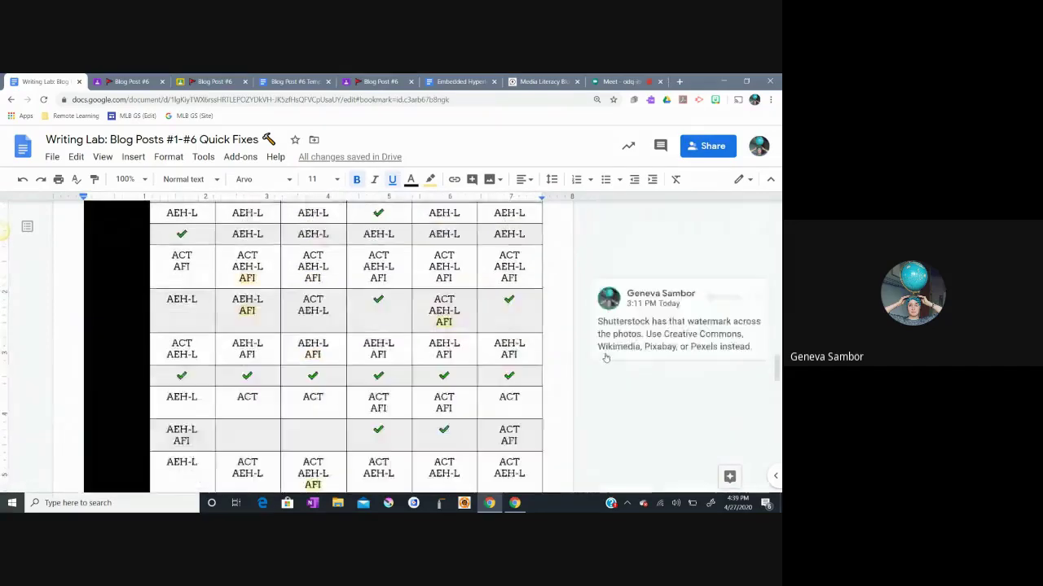
pyautogui.scroll(15, 605, 357)
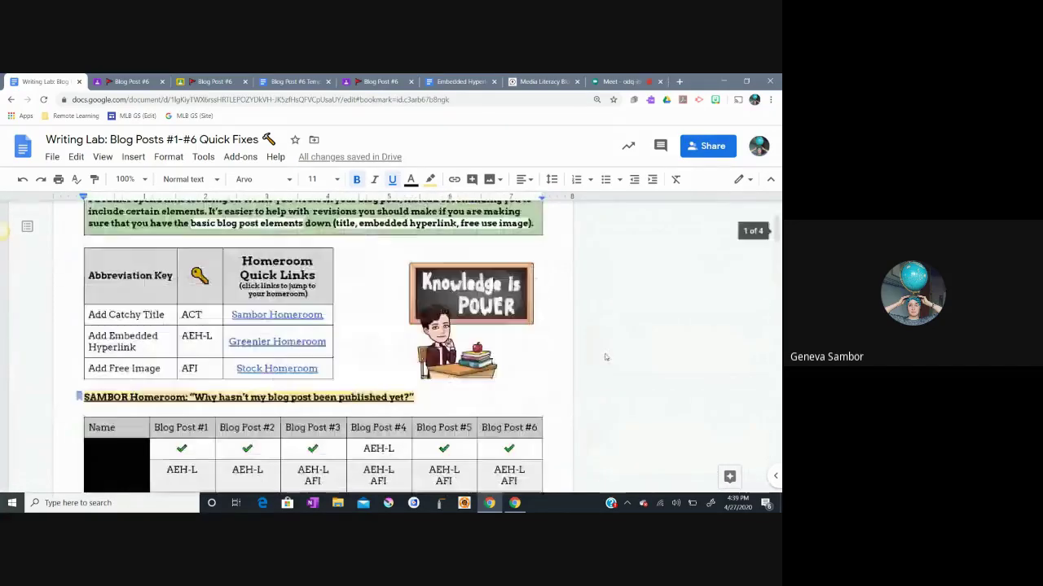
pyautogui.scroll(-2, 605, 357)
pyautogui.scroll(2, 606, 357)
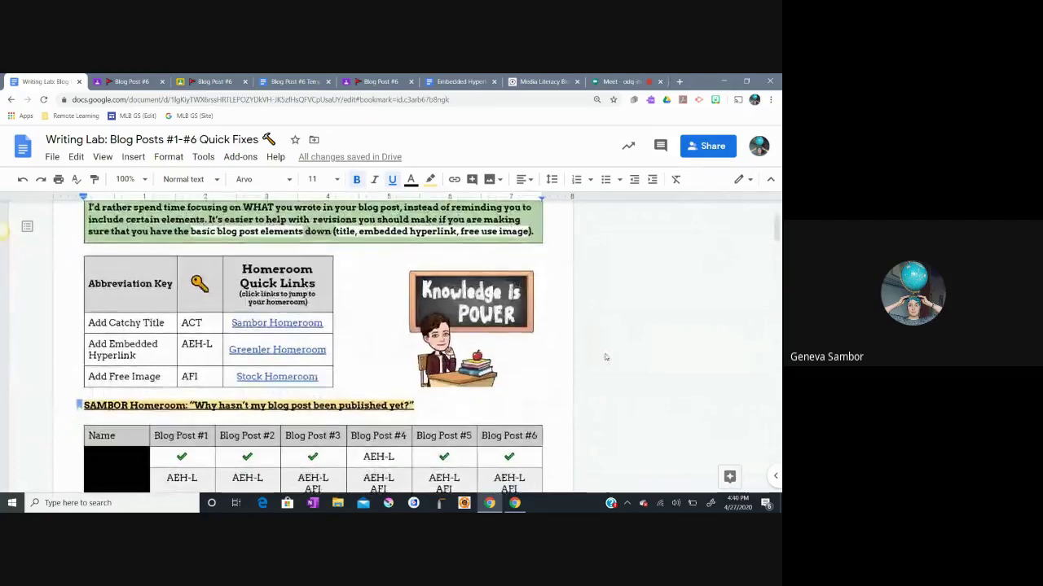
pyautogui.scroll(-1, 605, 357)
pyautogui.scroll(-1, 605, 357)
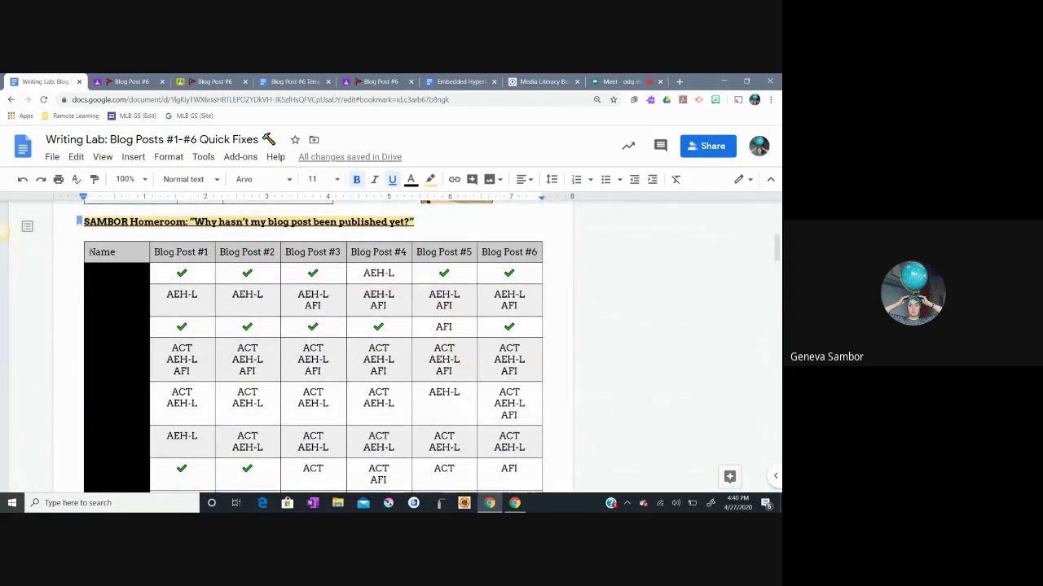
pyautogui.moveTo(89, 252); pyautogui.dragTo(123, 255)
pyautogui.click(161, 277)
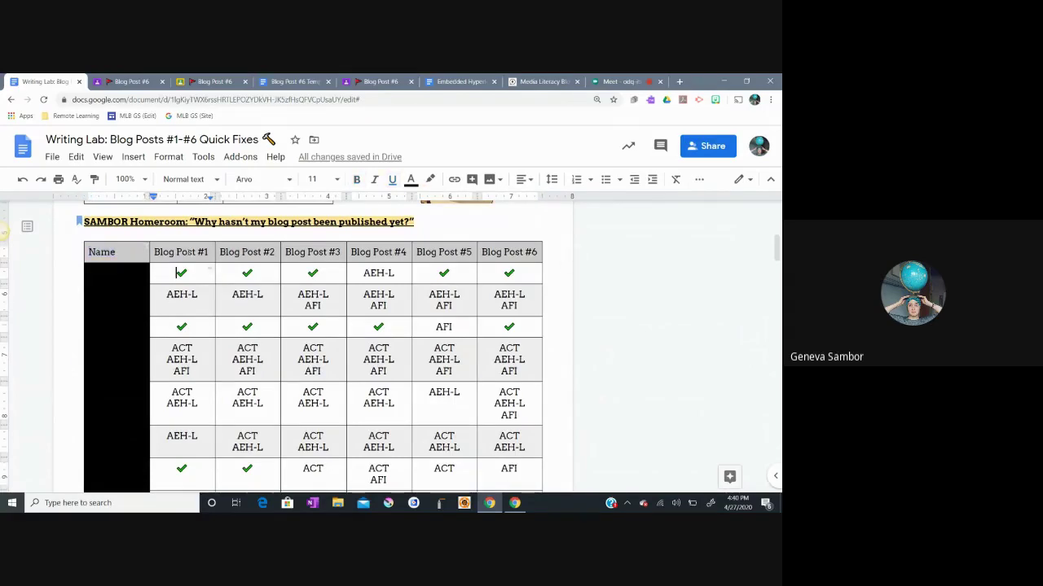
pyautogui.doubleClick(189, 273)
pyautogui.click(259, 275)
pyautogui.moveTo(175, 278); pyautogui.dragTo(210, 276)
pyautogui.click(210, 275)
pyautogui.scroll(1, 349, 276)
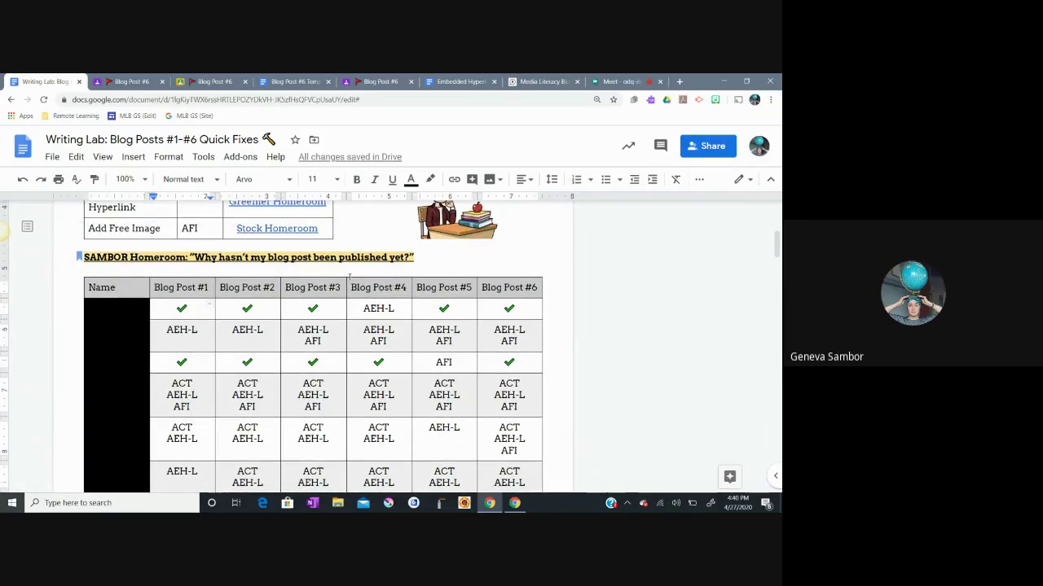
pyautogui.scroll(2, 115, 222)
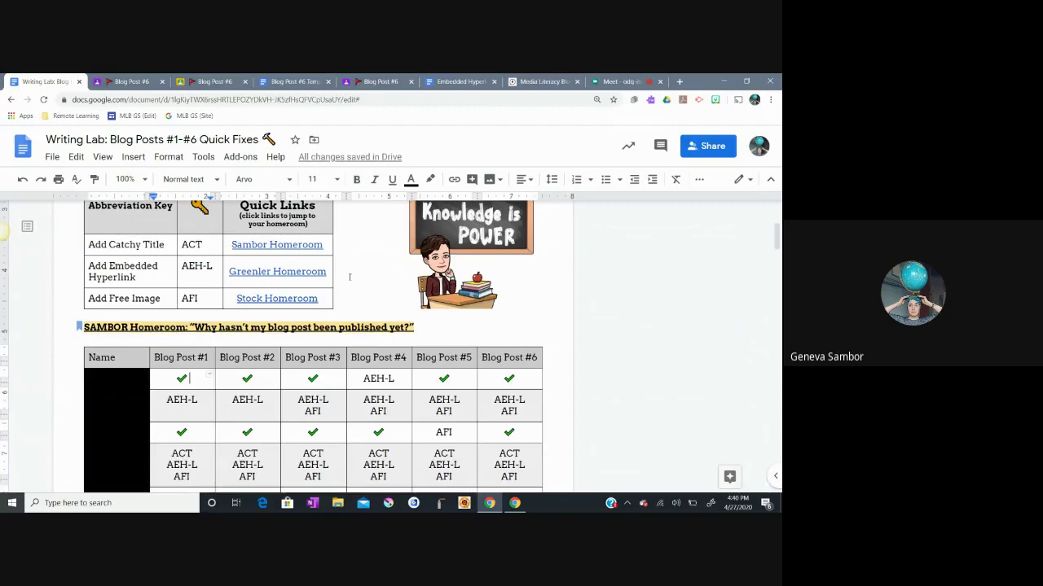
pyautogui.scroll(1, 116, 222)
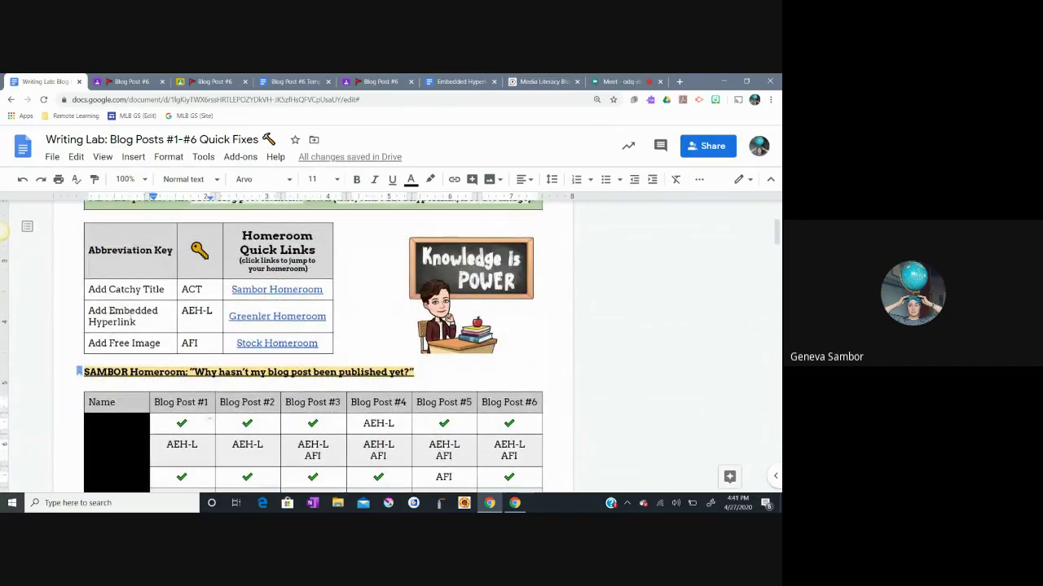
pyautogui.tripleClick(148, 321)
pyautogui.press('Left')
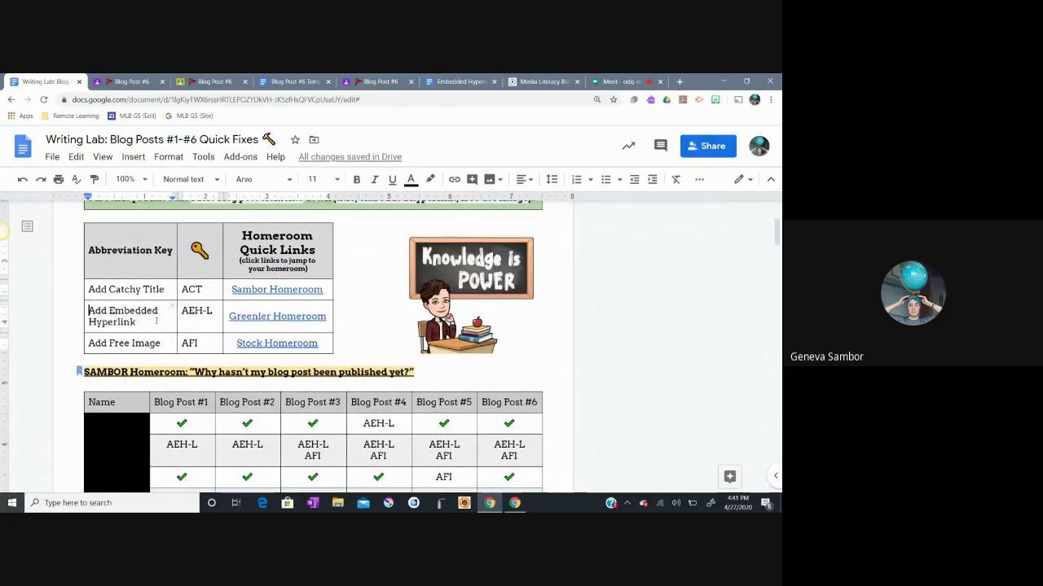
pyautogui.scroll(-10, 459, 440)
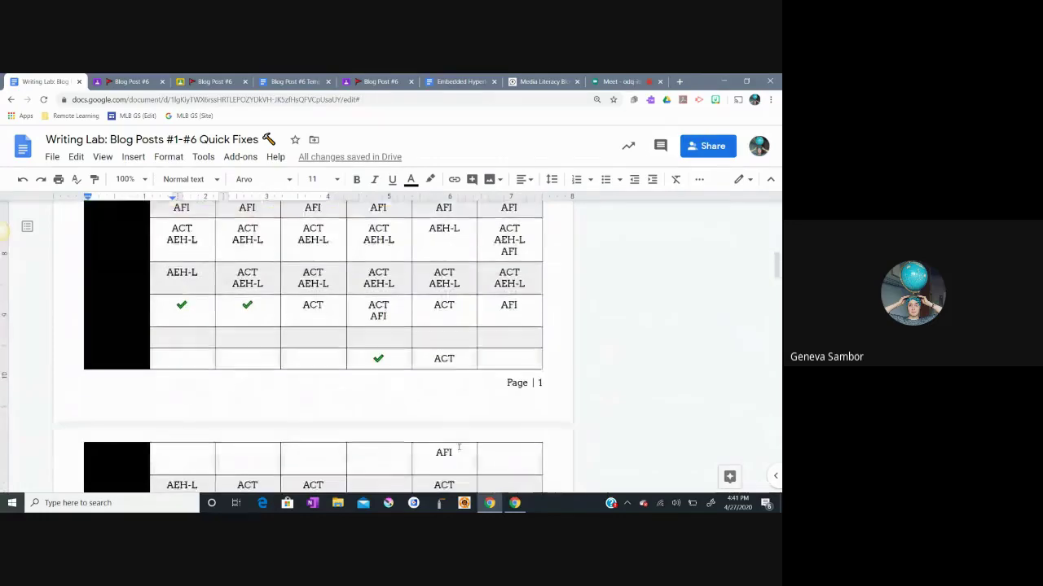
pyautogui.scroll(-10, 458, 446)
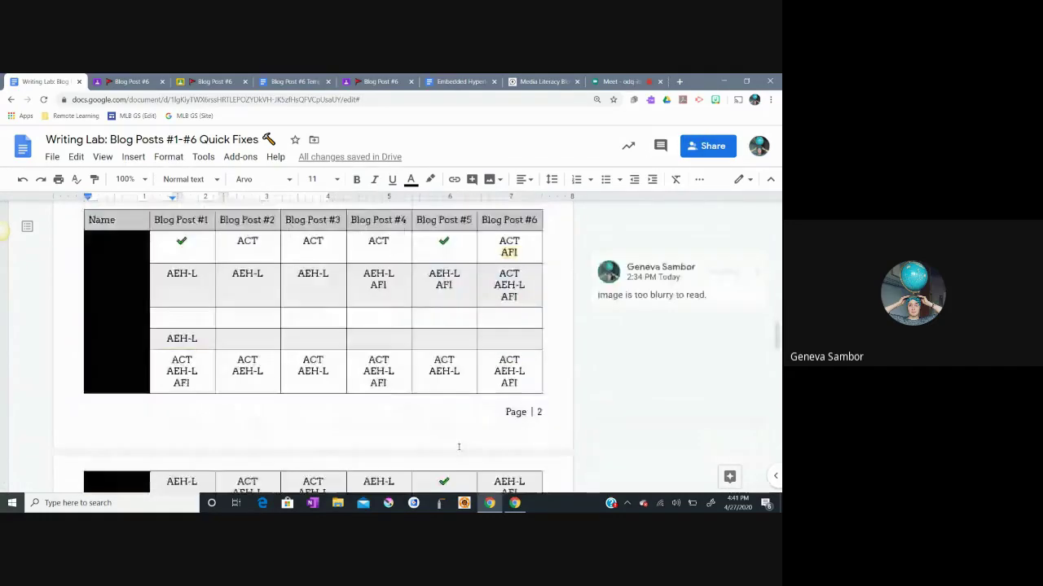
pyautogui.scroll(-10, 459, 446)
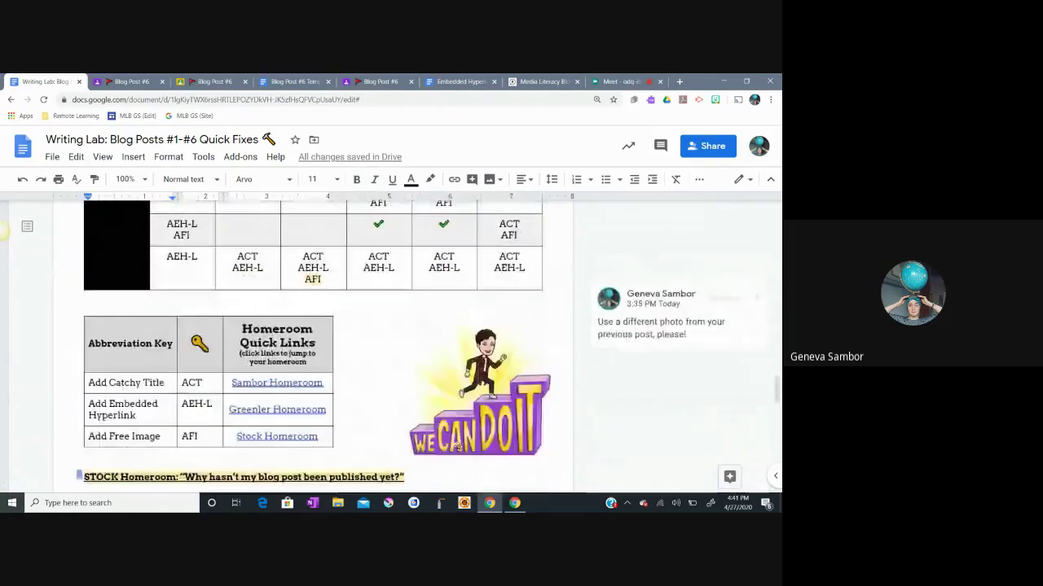
pyautogui.scroll(20, 459, 447)
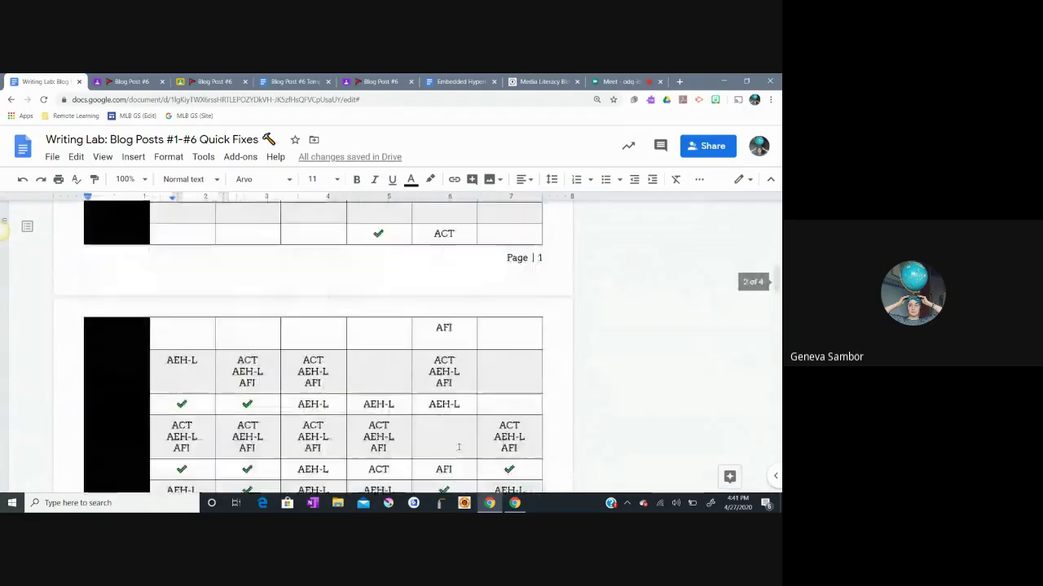
pyautogui.scroll(1, 459, 447)
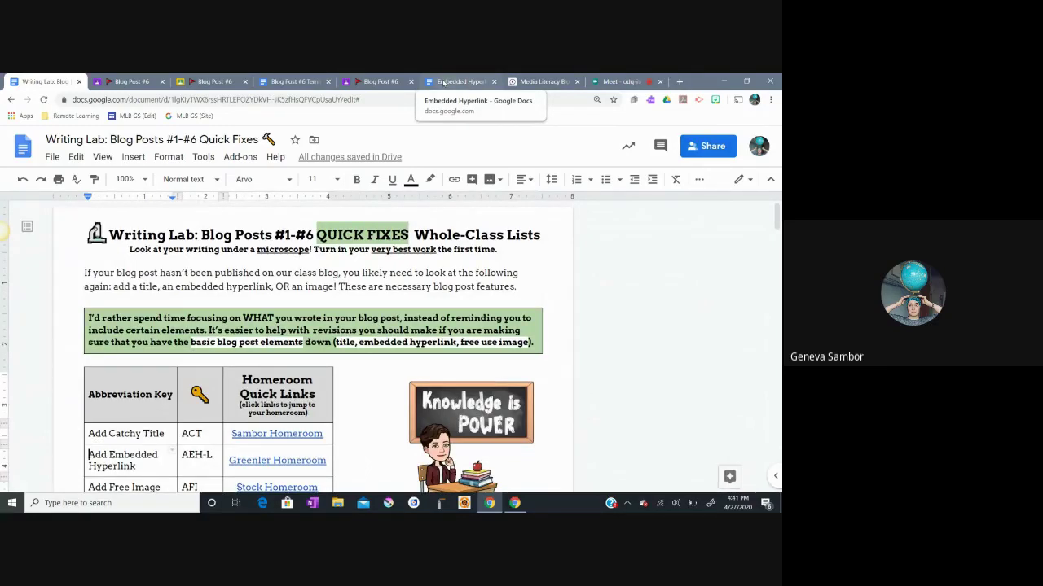
# Step: In the Embedded Hyperlink document, strip the link from 'Kate DiCamillo' in the sample sentence
pyautogui.click(444, 82)
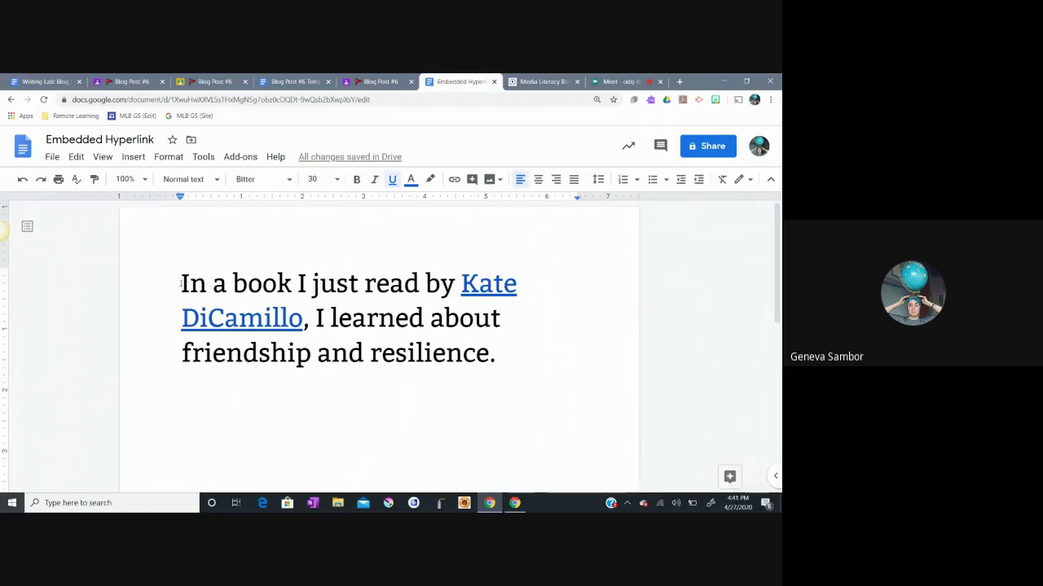
pyautogui.moveTo(181, 285); pyautogui.dragTo(501, 355)
pyautogui.click(501, 355)
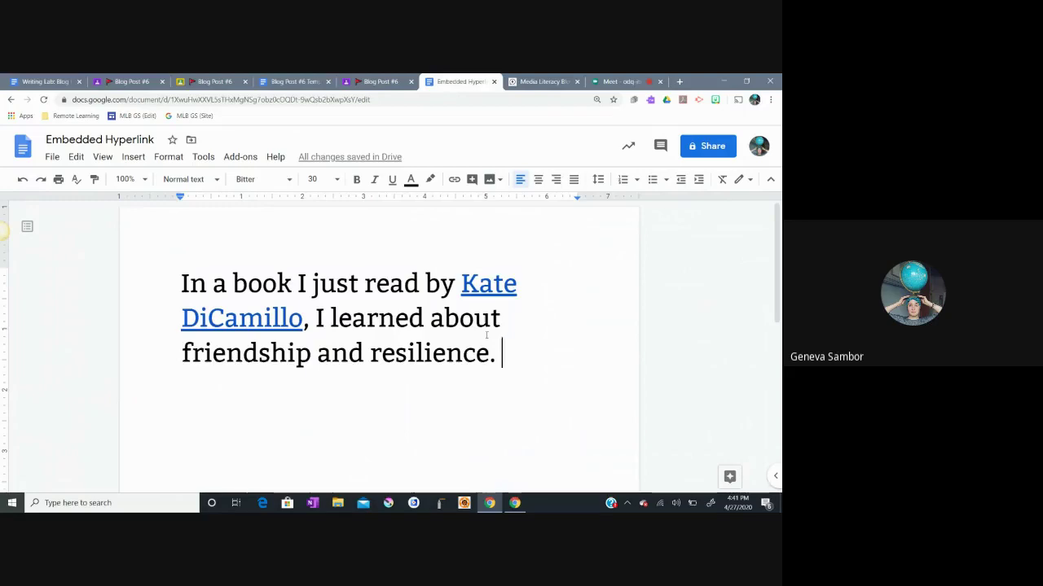
pyautogui.moveTo(461, 284); pyautogui.dragTo(303, 319)
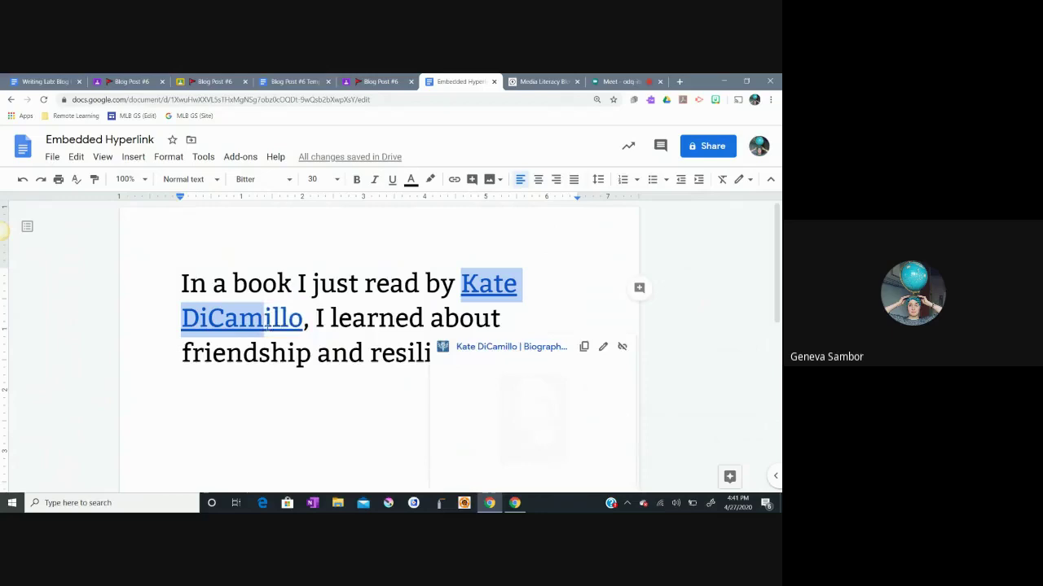
pyautogui.click(370, 353)
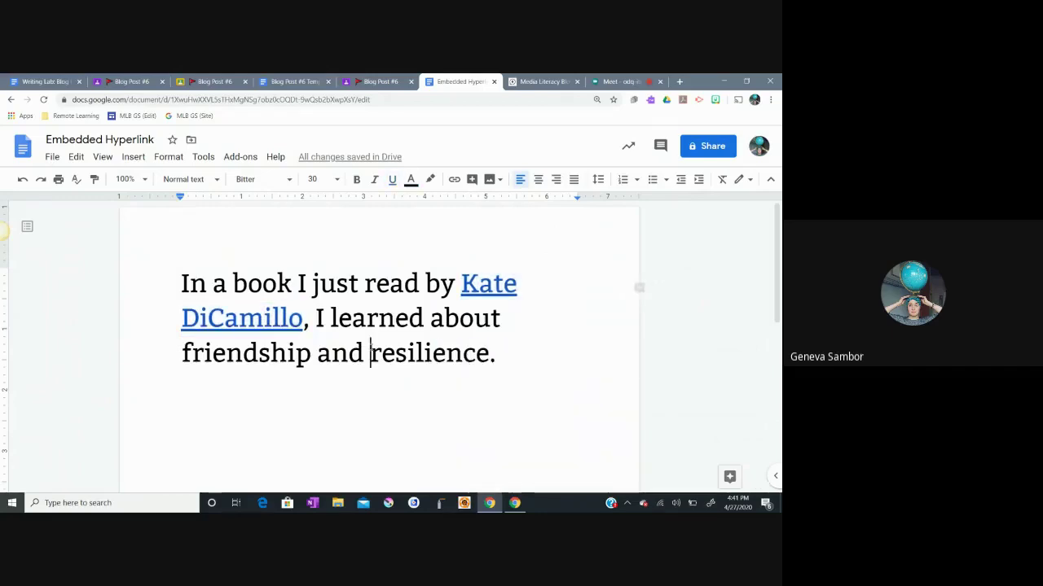
pyautogui.click(503, 284)
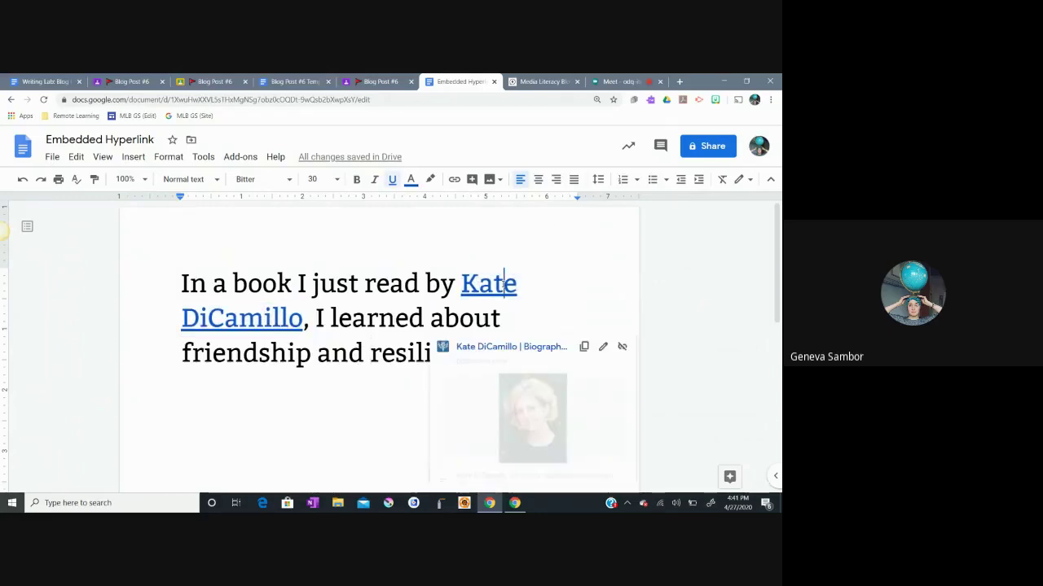
pyautogui.click(623, 346)
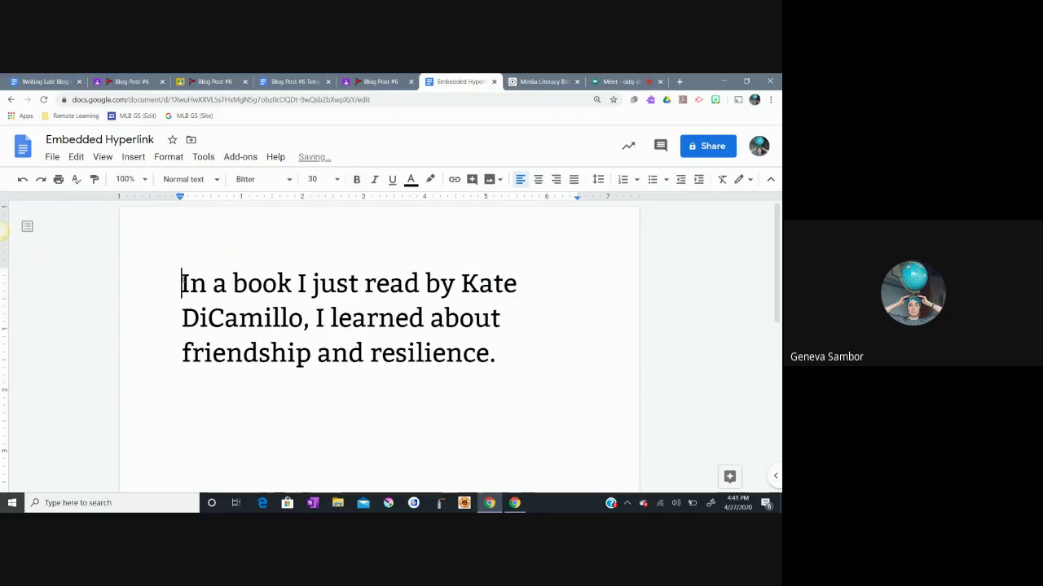
pyautogui.moveTo(181, 279); pyautogui.dragTo(591, 391)
pyautogui.click(418, 388)
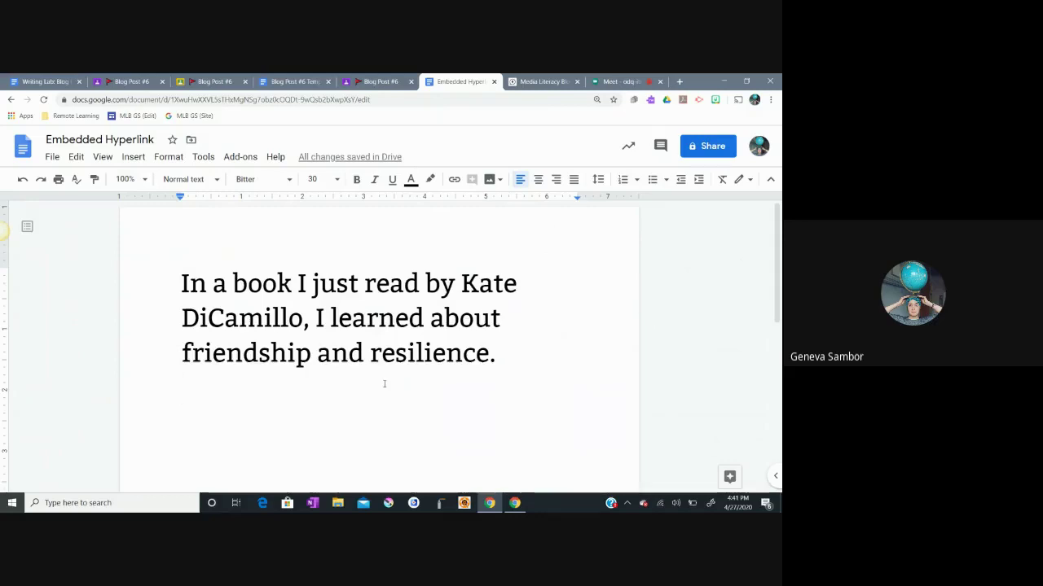
# Step: Add the line 'Here is a bio of Kate DiCamillo:' below the paragraph and open a new browser tab
pyautogui.press('Return')
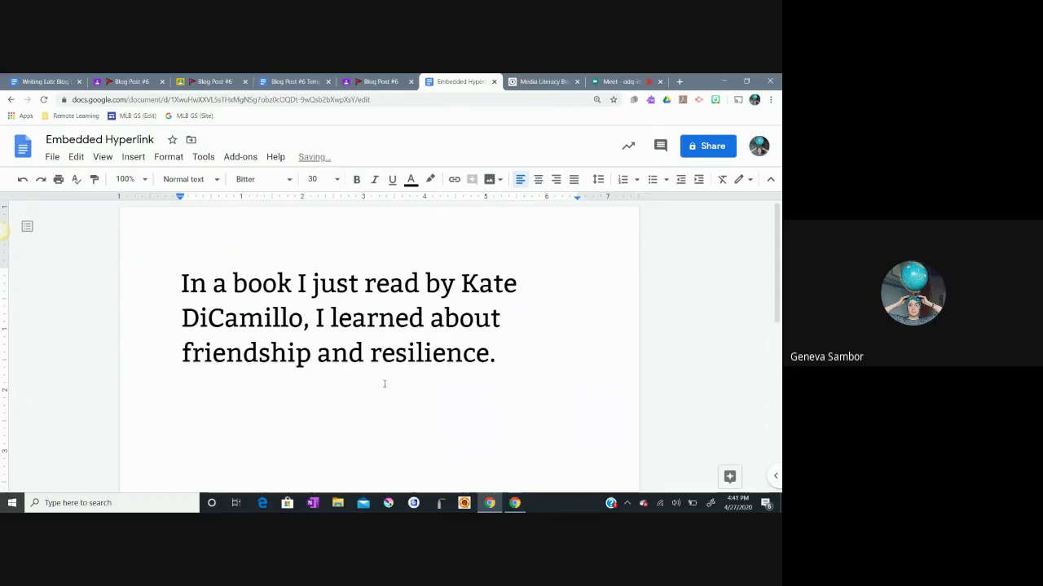
pyautogui.write('Here is a')
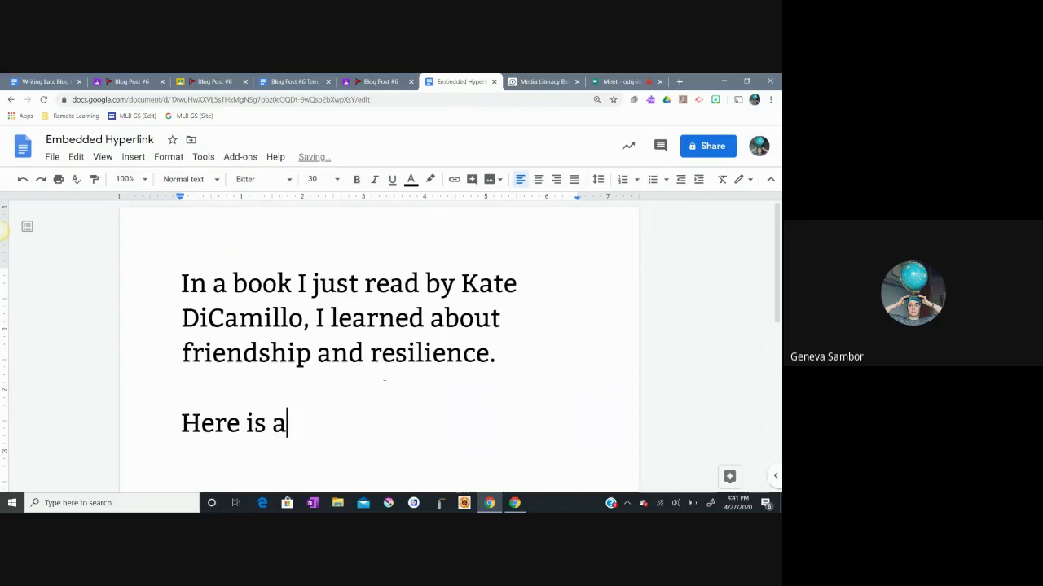
pyautogui.write(' bio of La')
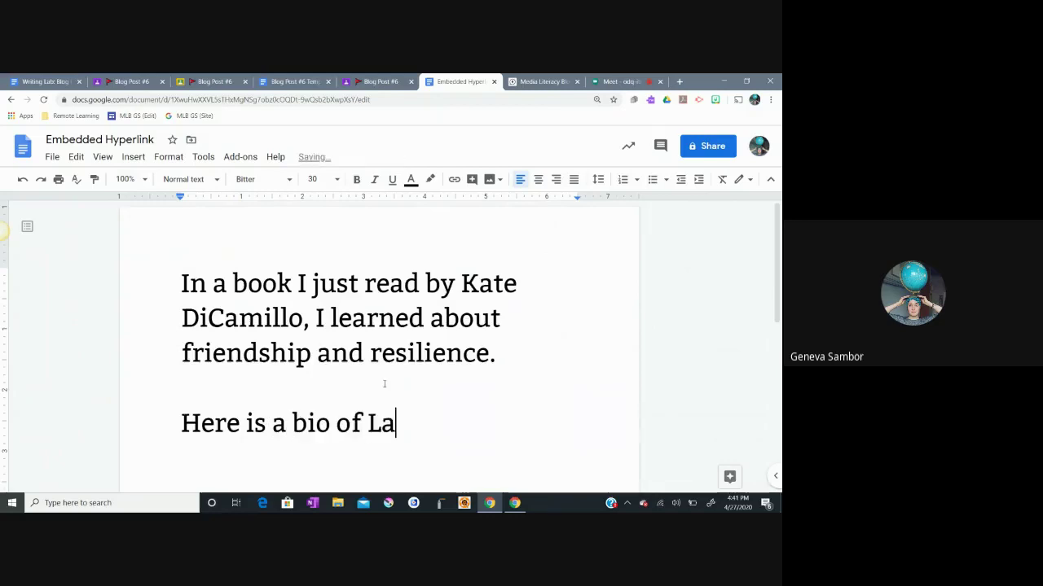
pyautogui.press('BackSpace')
pyautogui.press('BackSpace')
pyautogui.write('Kate Di')
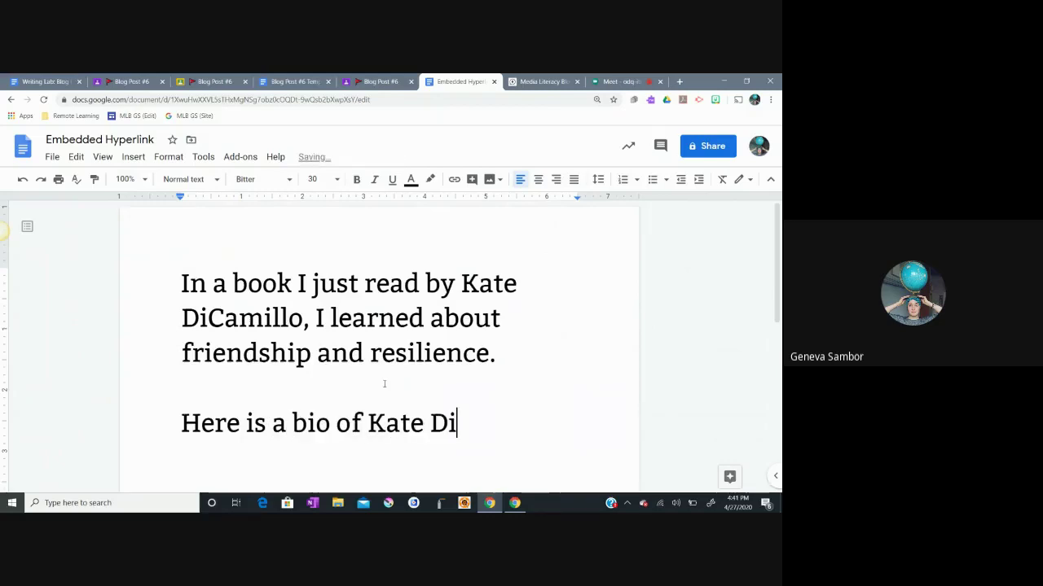
pyautogui.write('Camillo:')
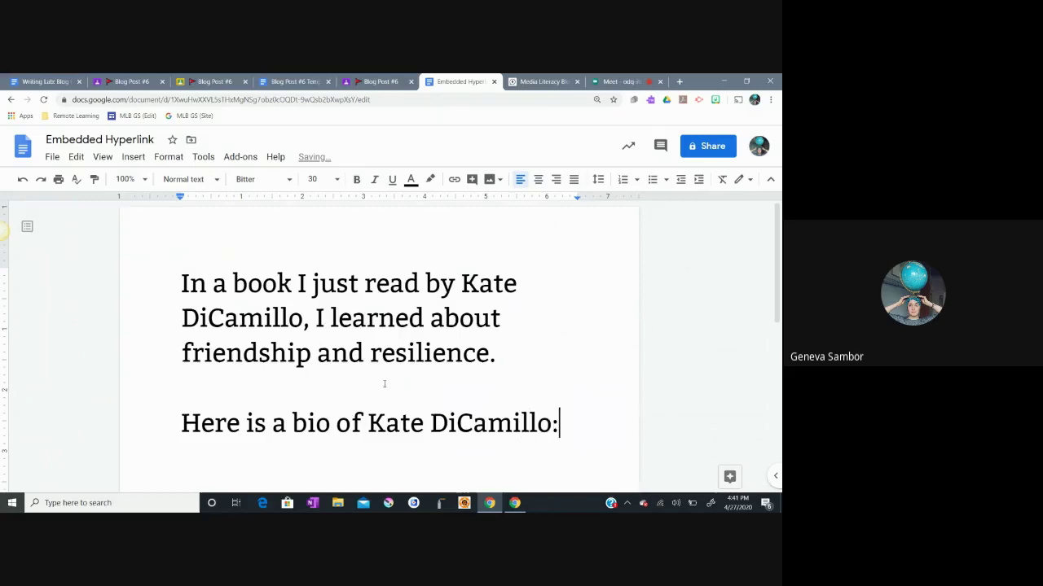
pyautogui.press('Return')
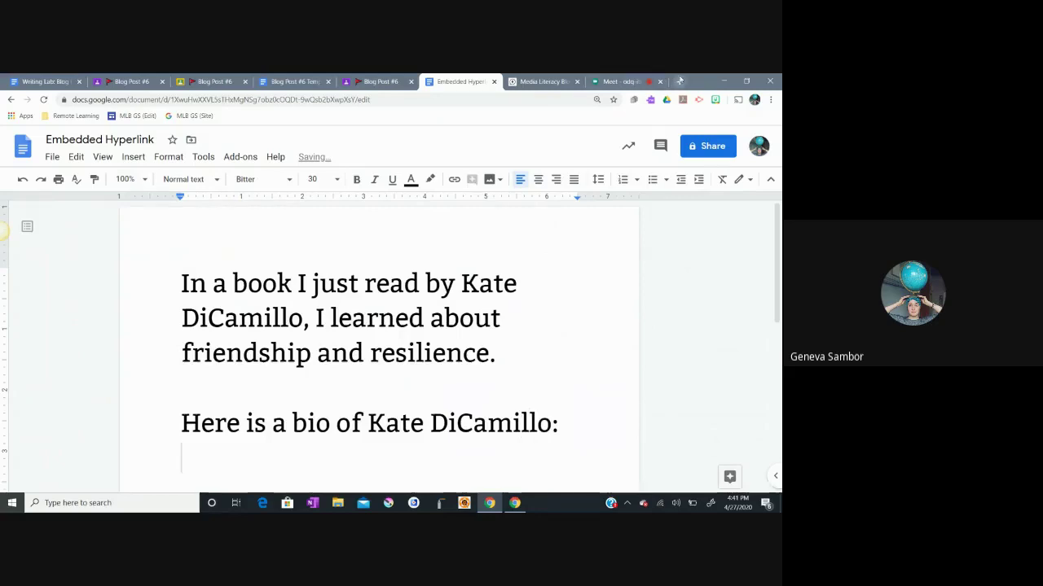
pyautogui.click(679, 81)
# Step: Search 'kate dicamillo biography', open the Britannica result, and select its page address
pyautogui.write('kate')
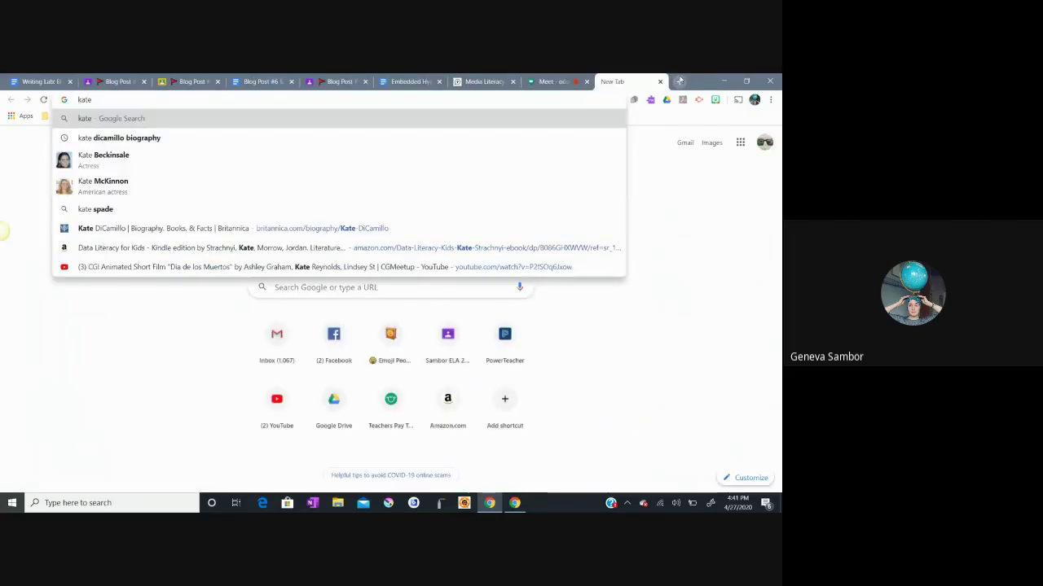
pyautogui.click(147, 143)
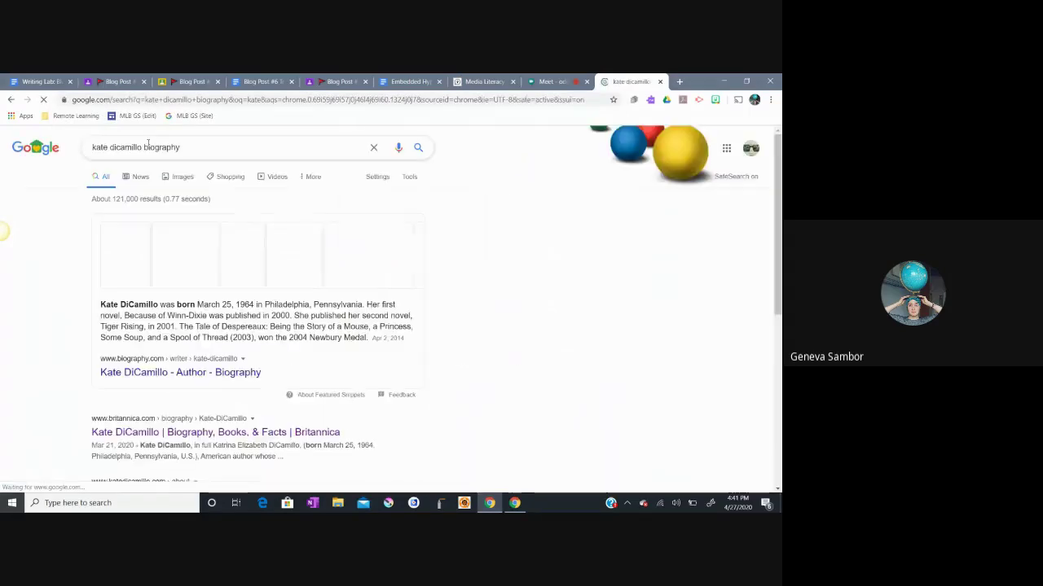
pyautogui.click(149, 434)
pyautogui.click(150, 99)
pyautogui.hotkey('ctrl', 'c')
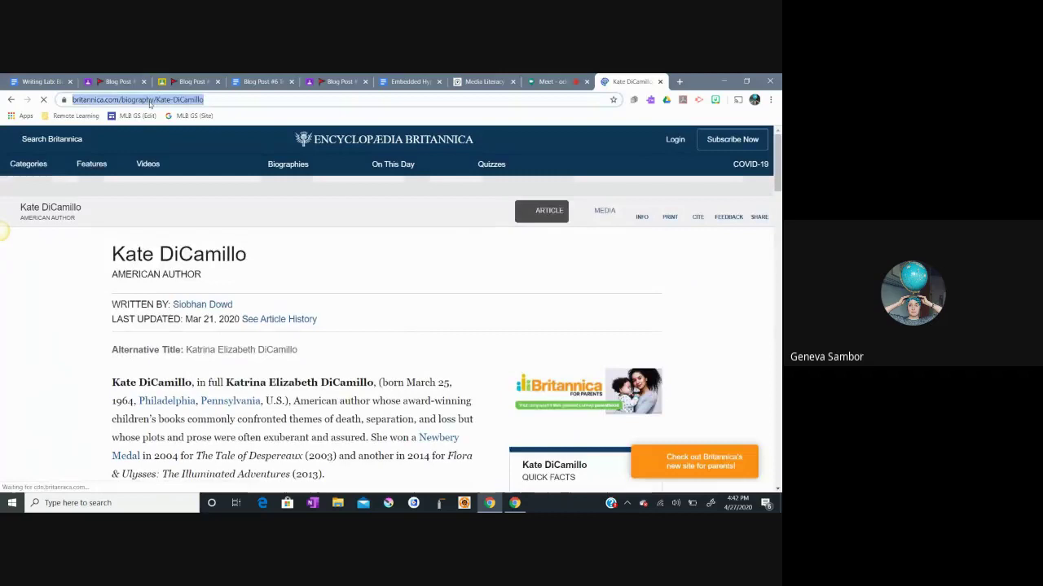
pyautogui.click(34, 80)
# Step: Paste the Britannica biography URL under the bio line and again before 'Kate' in the first sentence
pyautogui.click(410, 82)
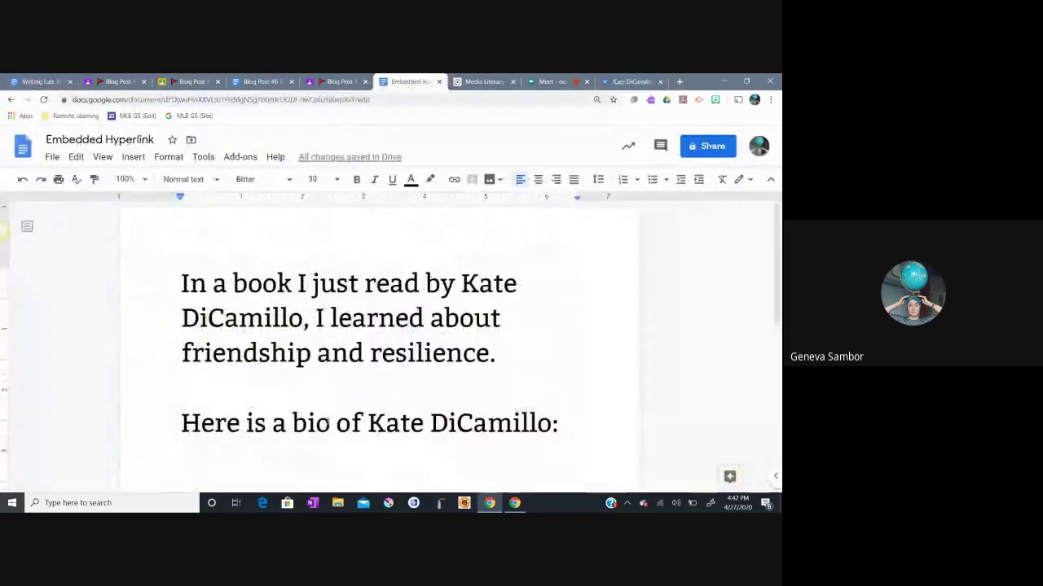
pyautogui.hotkey('ctrl', 'v')
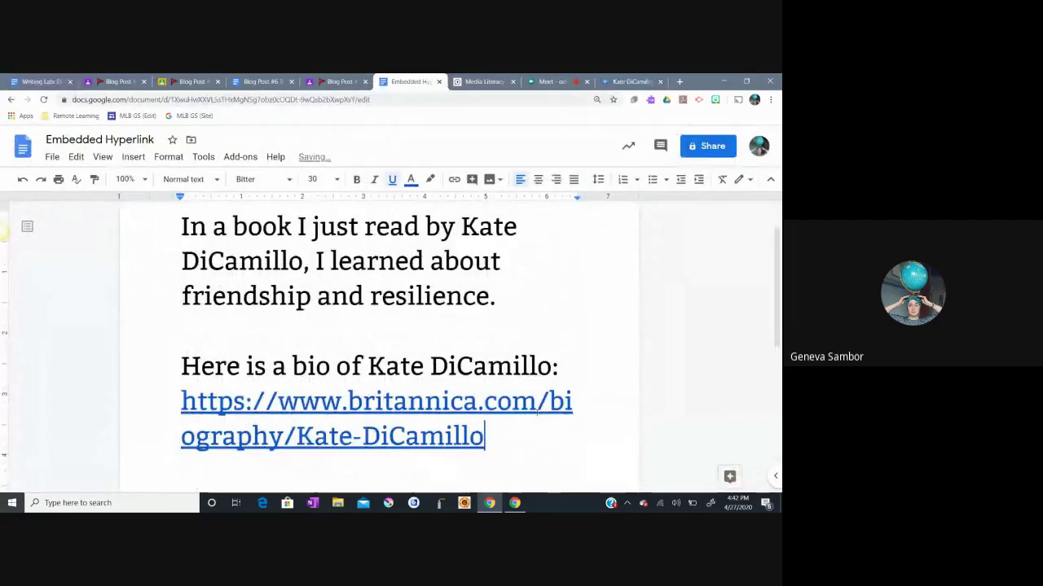
pyautogui.press('Return')
pyautogui.press('Return')
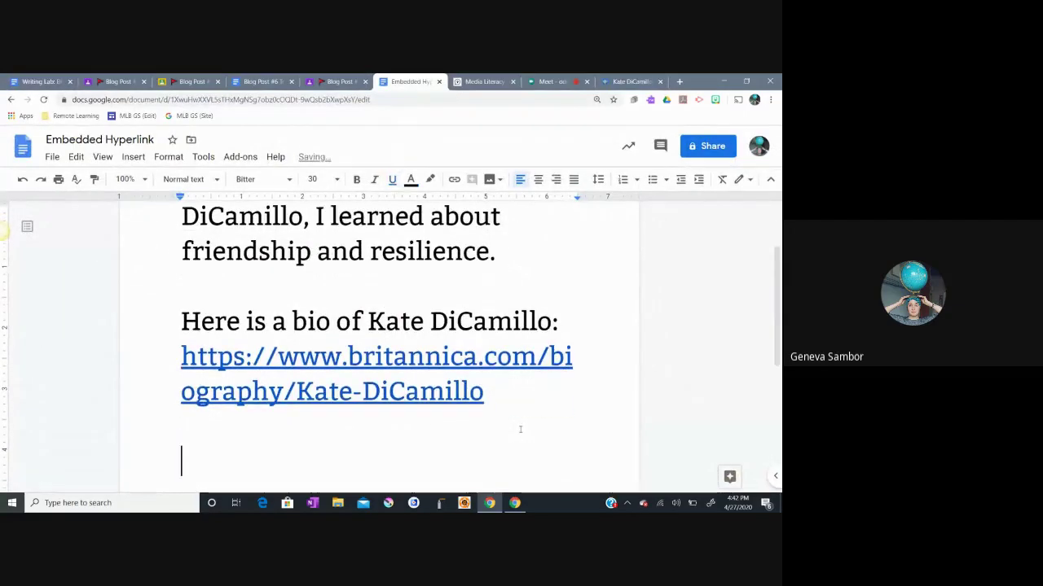
pyautogui.scroll(1, 519, 426)
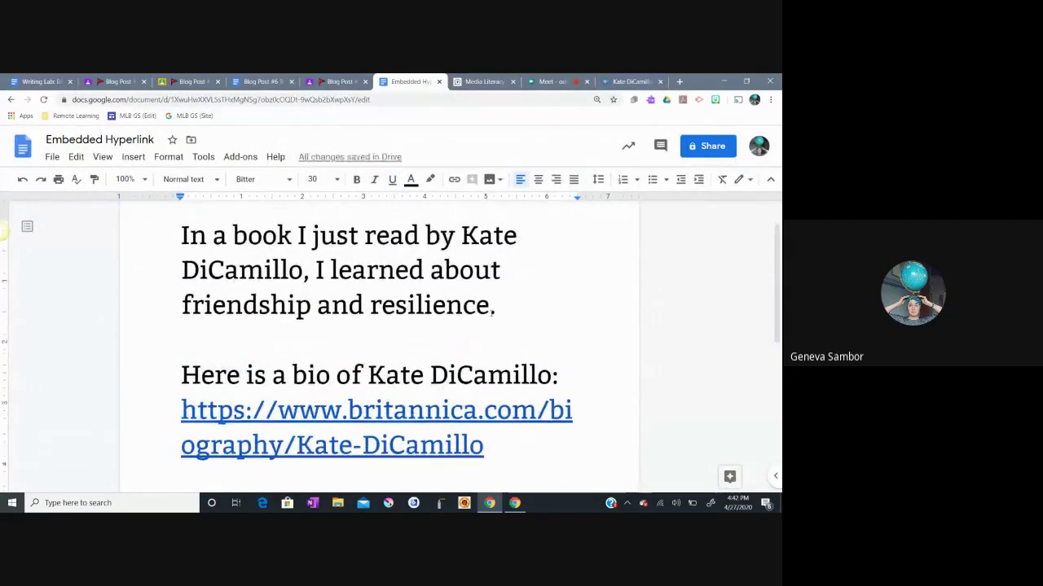
pyautogui.click(462, 235)
pyautogui.hotkey('ctrl', 'v')
pyautogui.press('Return')
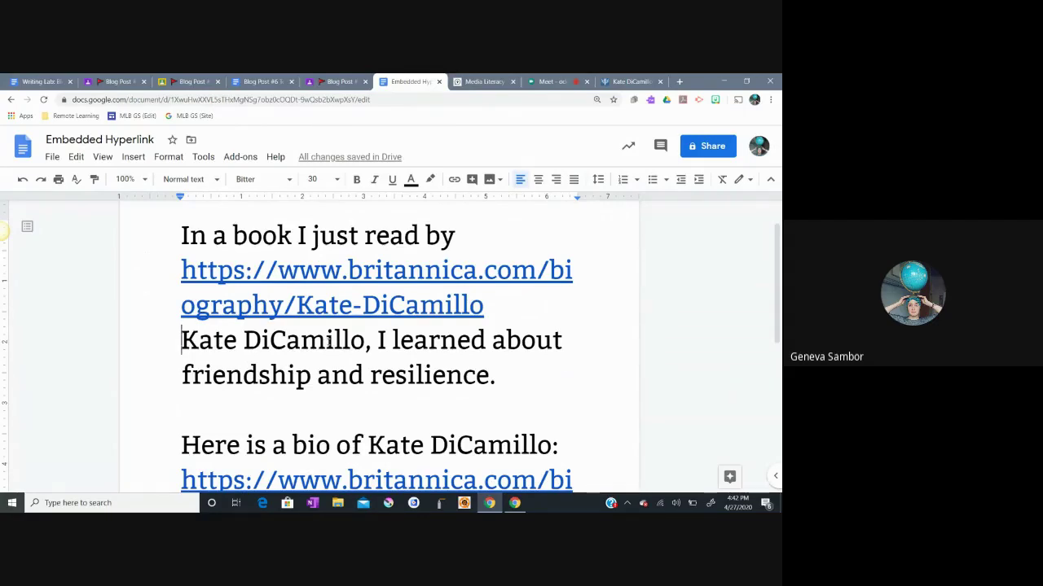
# Step: Undo both pasted links and delete the 'Here is a bio of Kate DiCamillo:' line
pyautogui.hotkey('ctrl', 'z')
pyautogui.hotkey('ctrl', 'z')
pyautogui.hotkey('ctrl', 'z')
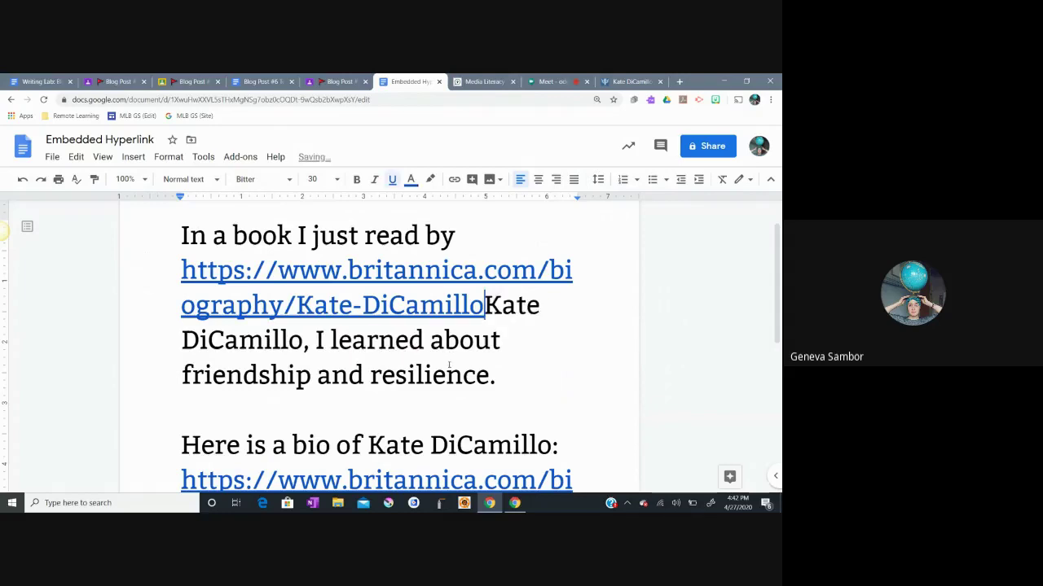
pyautogui.hotkey('ctrl', 'z')
pyautogui.hotkey('ctrl', 'z')
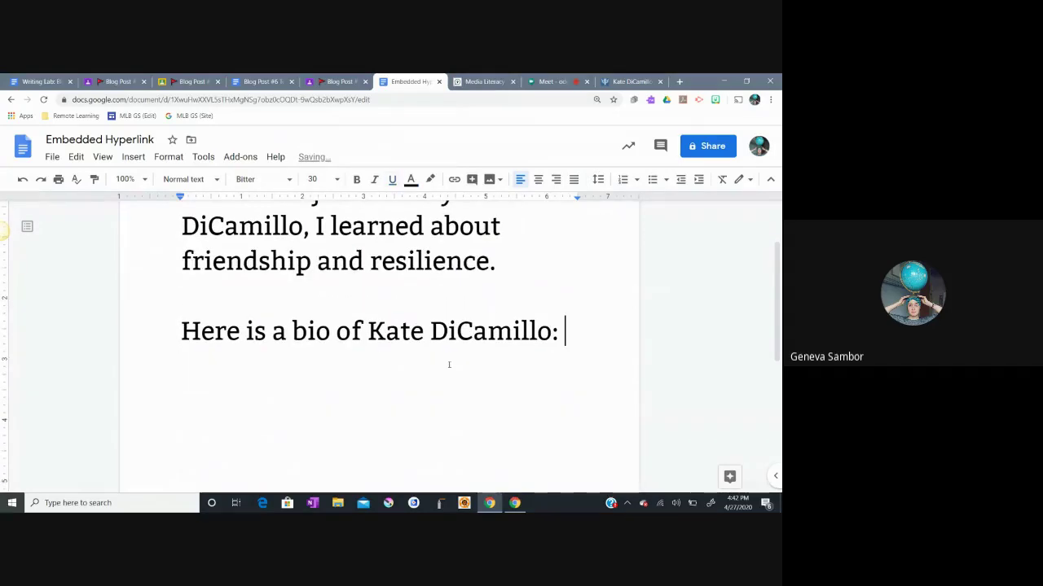
pyautogui.moveTo(571, 340); pyautogui.dragTo(163, 341)
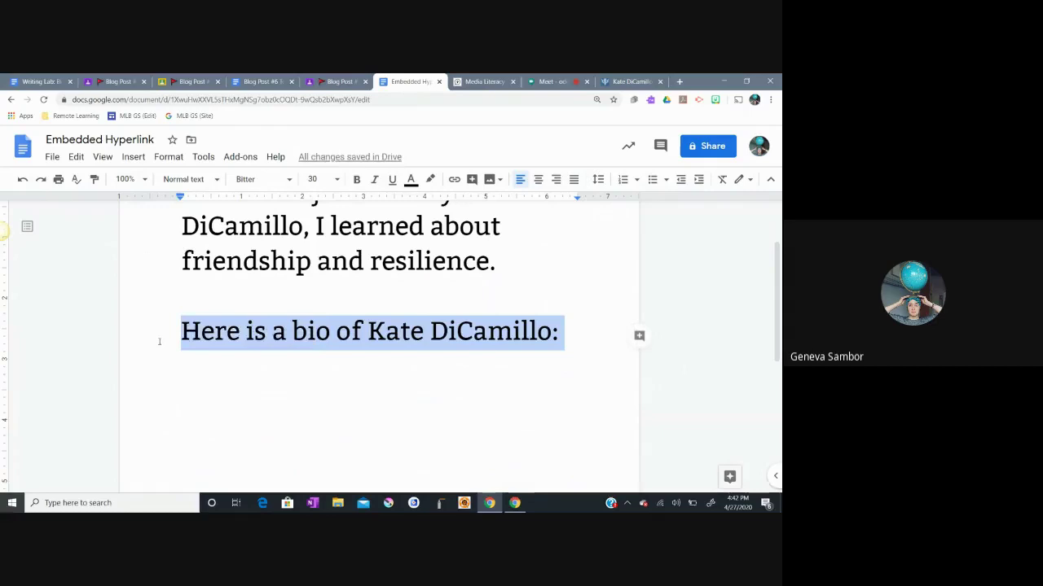
pyautogui.press('BackSpace')
pyautogui.press('BackSpace')
pyautogui.press('BackSpace')
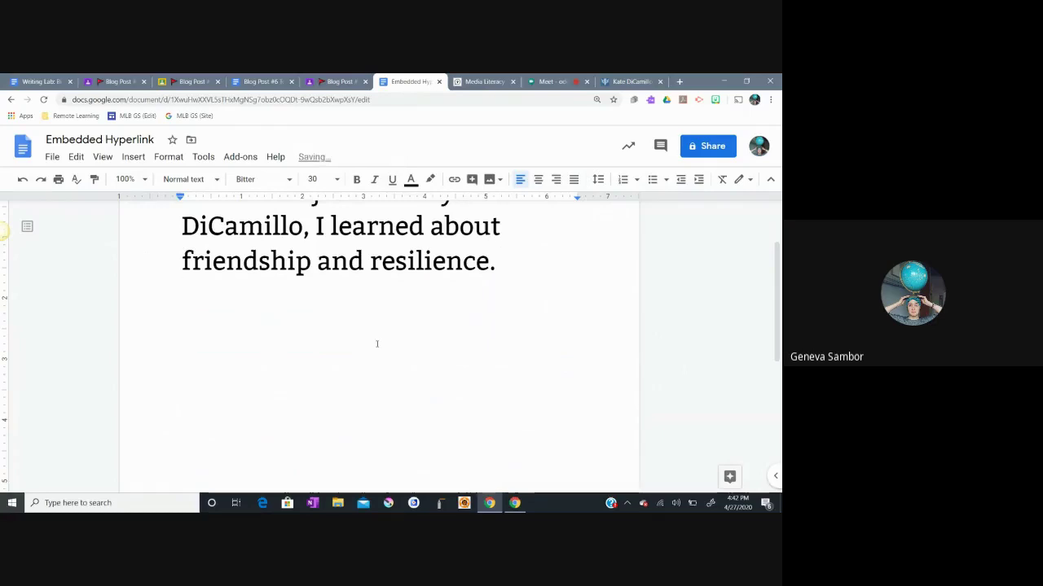
pyautogui.scroll(2, 376, 345)
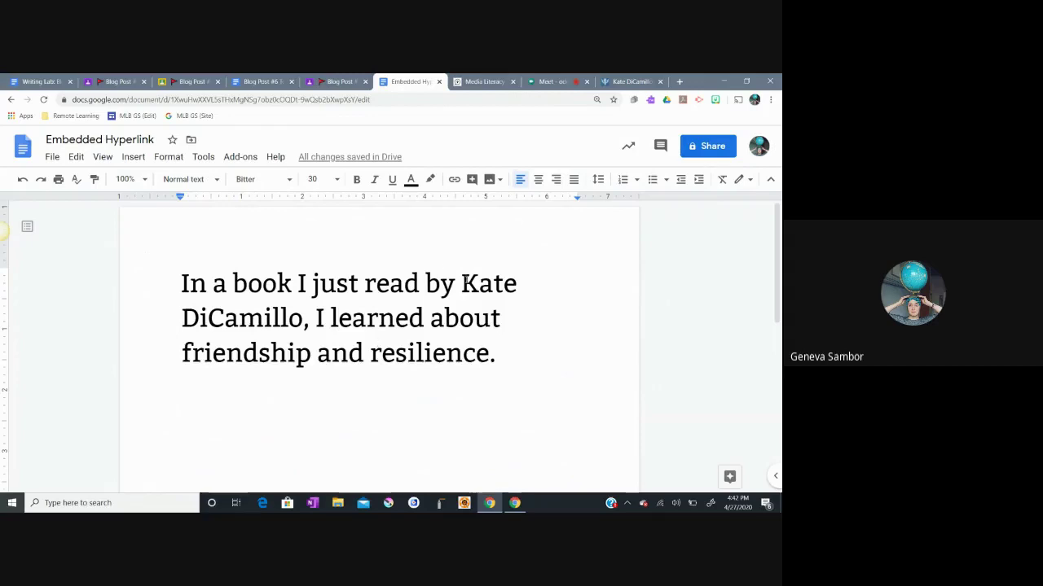
# Step: Link the selected name 'Kate DiCamillo' to the pasted Britannica biography URL
pyautogui.moveTo(461, 284); pyautogui.dragTo(304, 320)
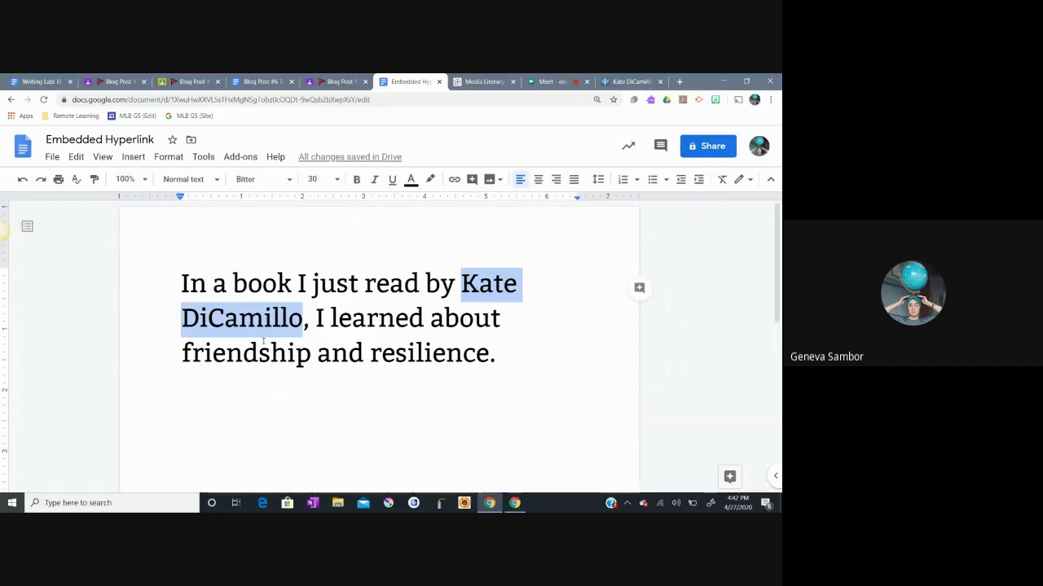
pyautogui.click(454, 182)
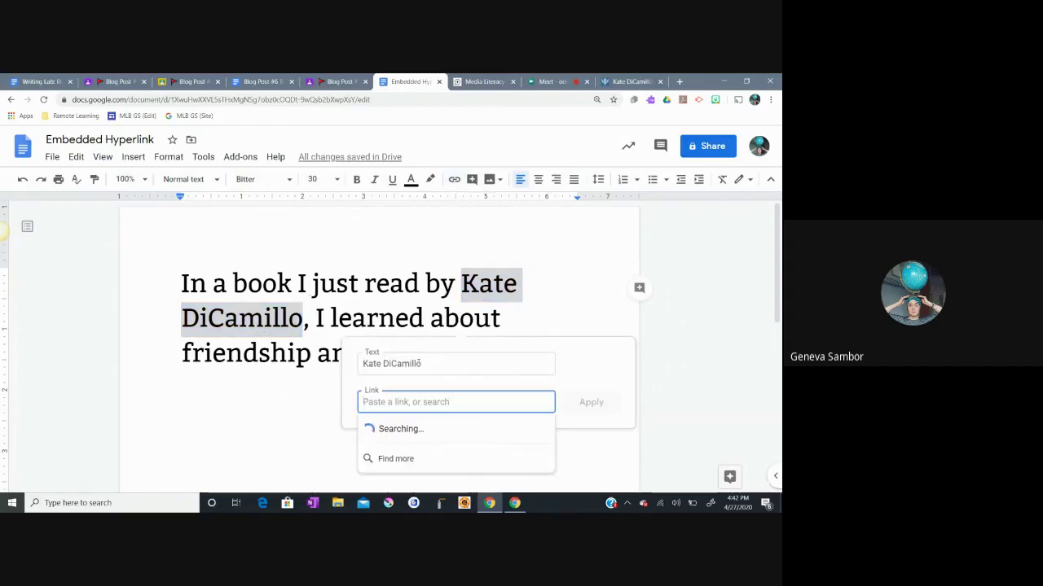
pyautogui.moveTo(443, 366); pyautogui.dragTo(361, 364)
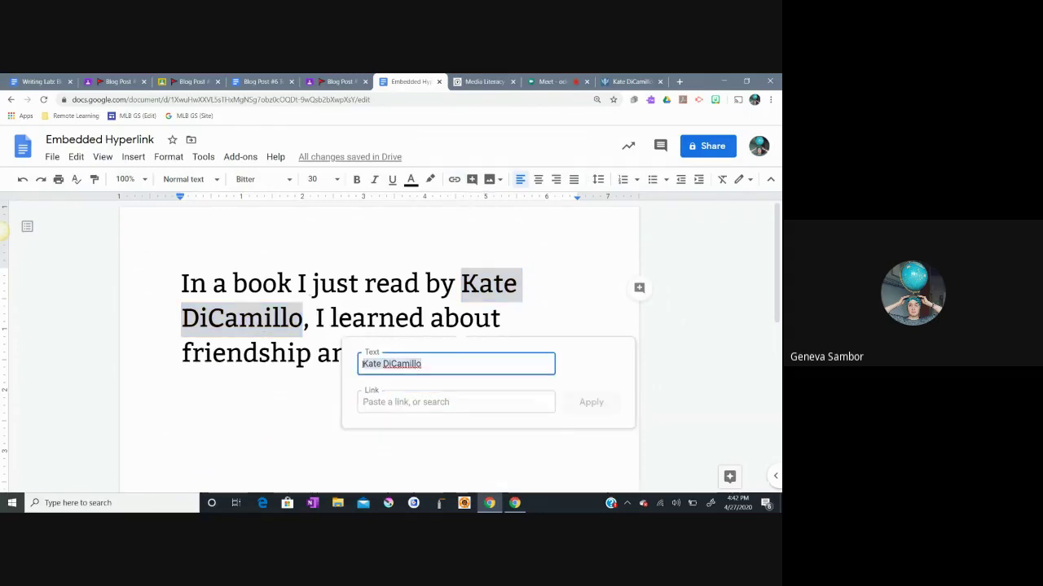
pyautogui.click(437, 402)
pyautogui.write('www.britannica.com/biography/Kate-DiCamillo')
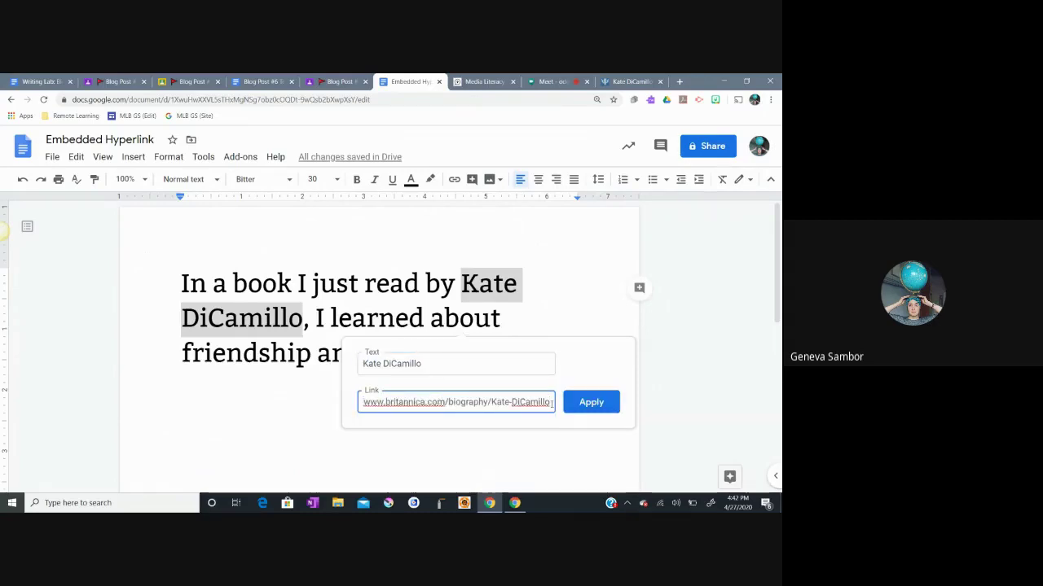
pyautogui.click(592, 401)
pyautogui.click(502, 353)
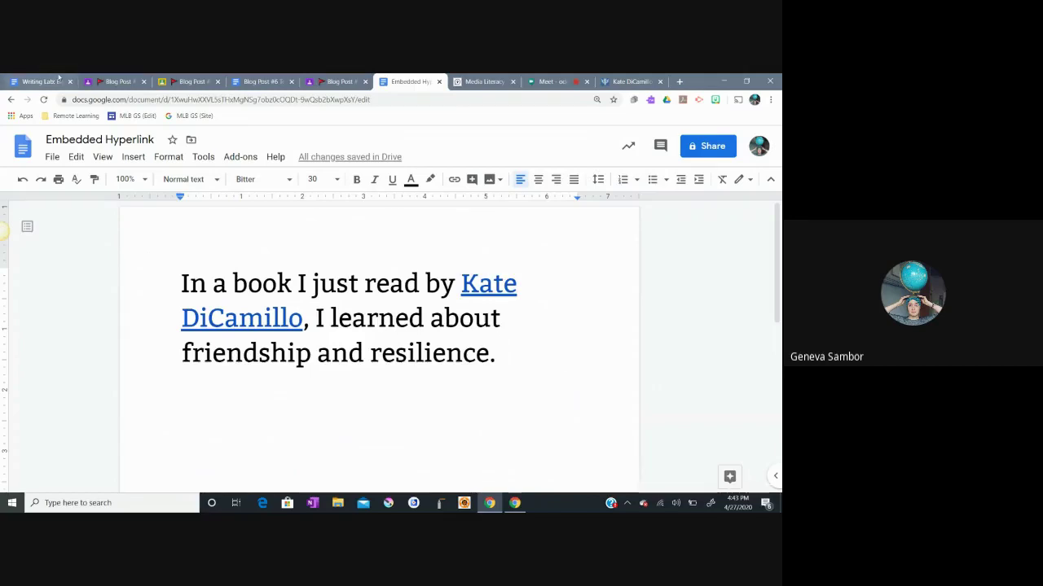
# Step: Review the Blog Post #1–#6 columns of the SAMBOR Homeroom table, then show the Blog Post #6 Classroom assignment
pyautogui.click(41, 82)
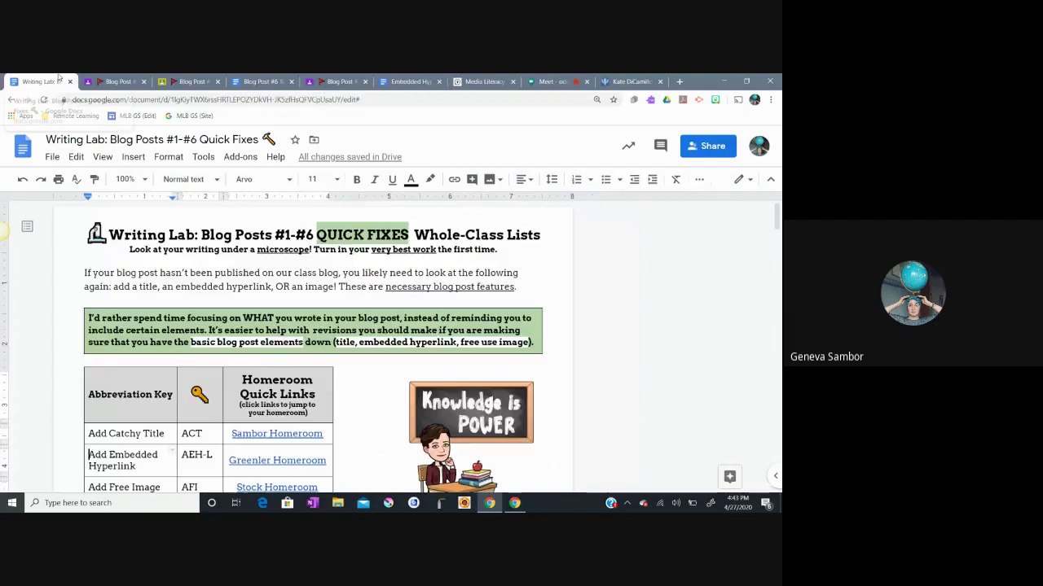
pyautogui.scroll(-10, 313, 342)
pyautogui.scroll(5, 313, 342)
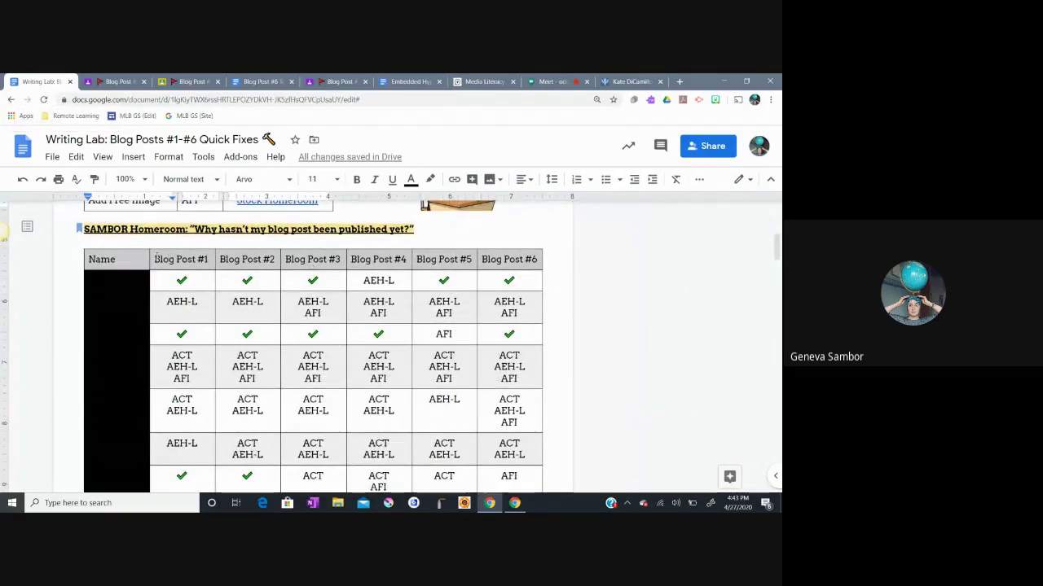
pyautogui.moveTo(154, 258); pyautogui.dragTo(516, 257)
pyautogui.click(525, 259)
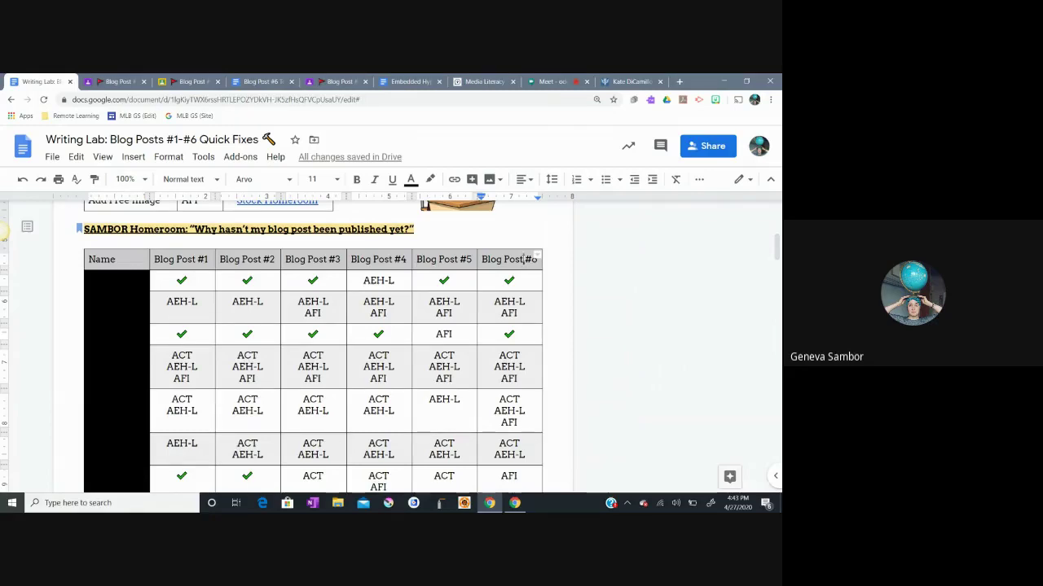
pyautogui.click(343, 82)
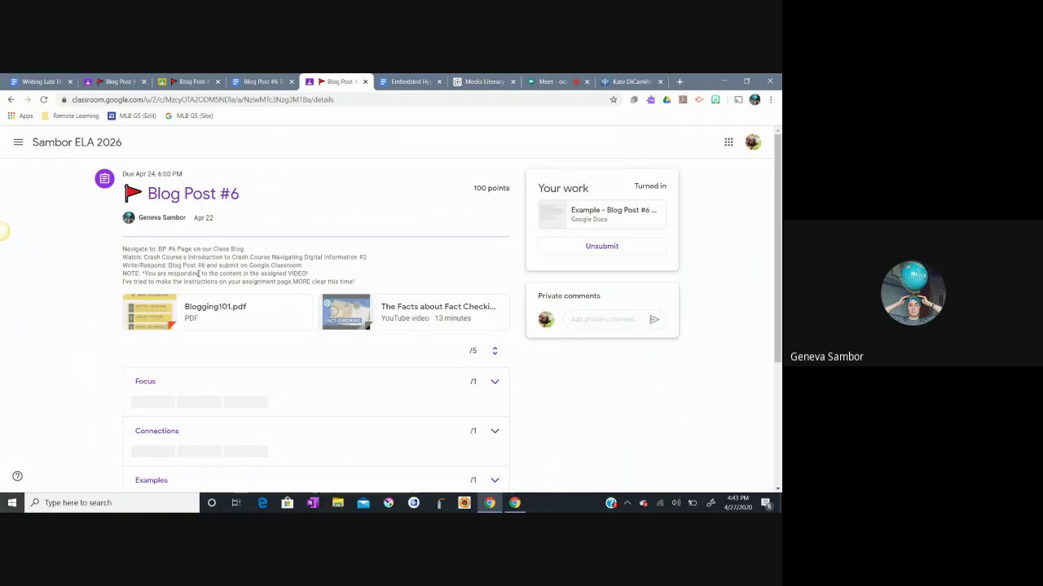
pyautogui.moveTo(537, 188); pyautogui.dragTo(677, 194)
pyautogui.click(677, 190)
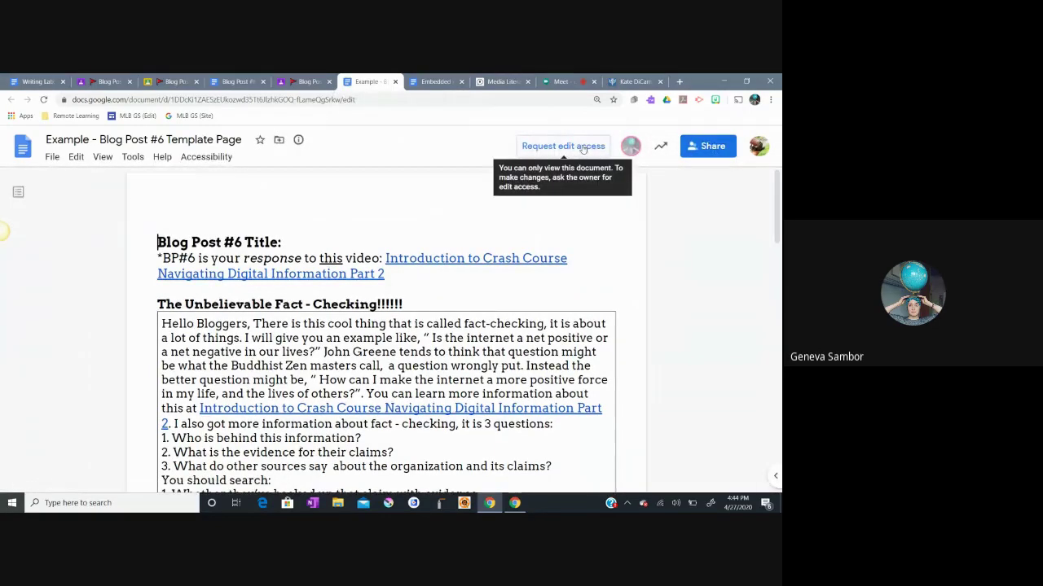
pyautogui.click(394, 82)
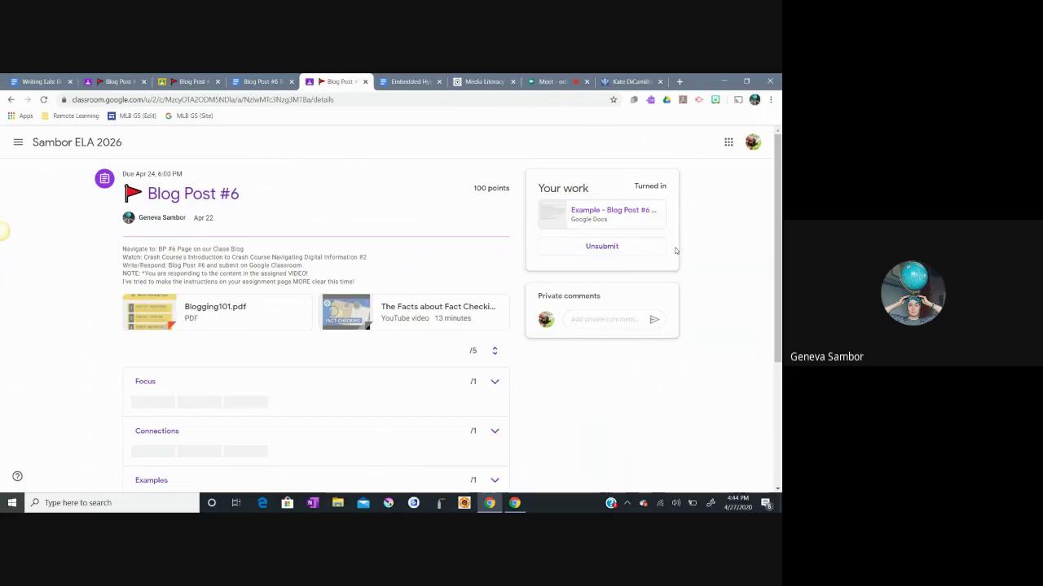
# Step: Scan the Writing Lab's SAMBOR, GREENLER and STOCK tables, then open the Blog Post #6 template
pyautogui.click(39, 81)
pyautogui.scroll(3, 107, 457)
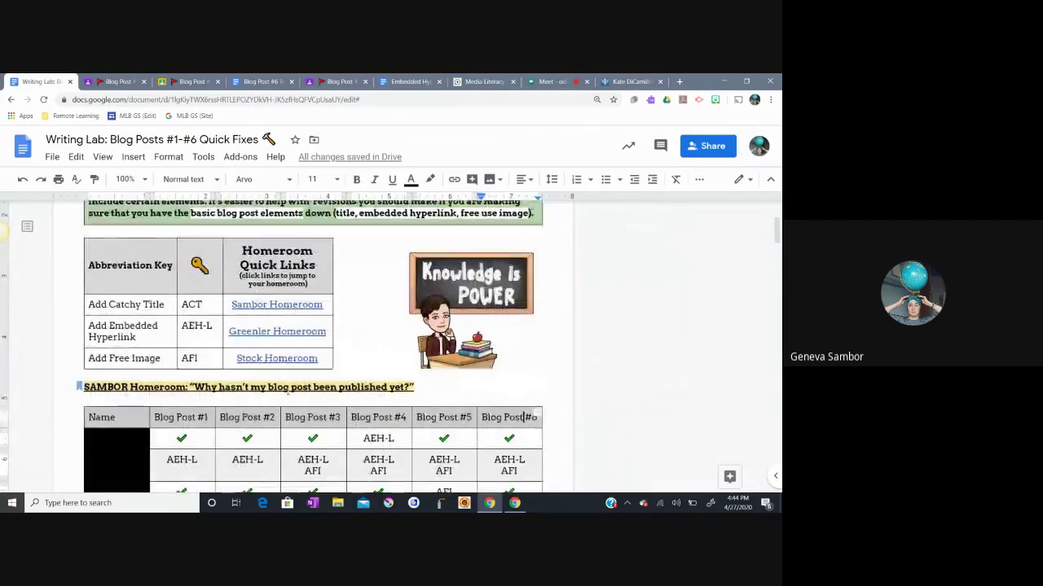
pyautogui.scroll(-4, 287, 391)
pyautogui.scroll(-1, 288, 392)
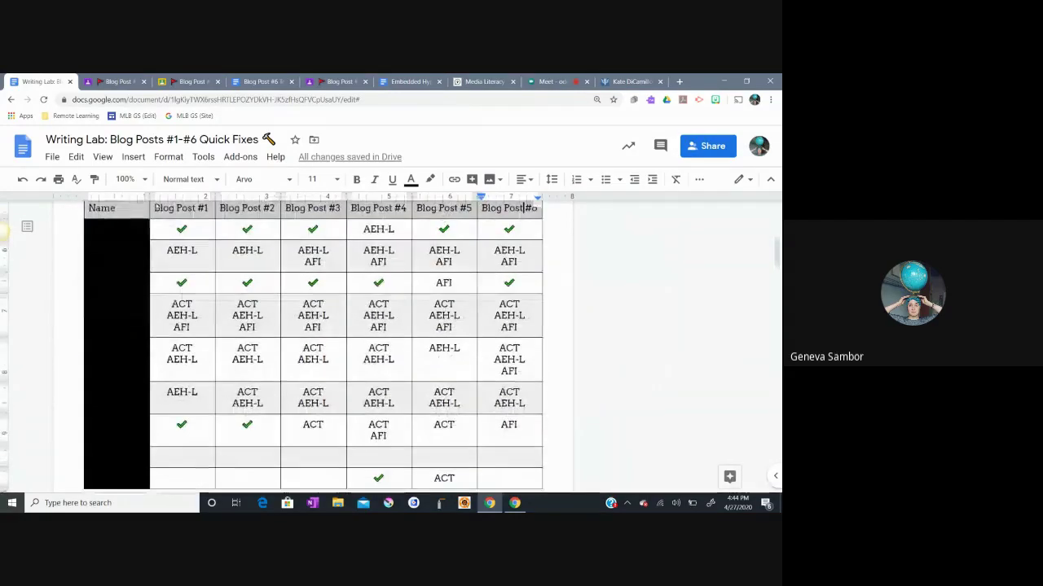
pyautogui.scroll(-4, 378, 349)
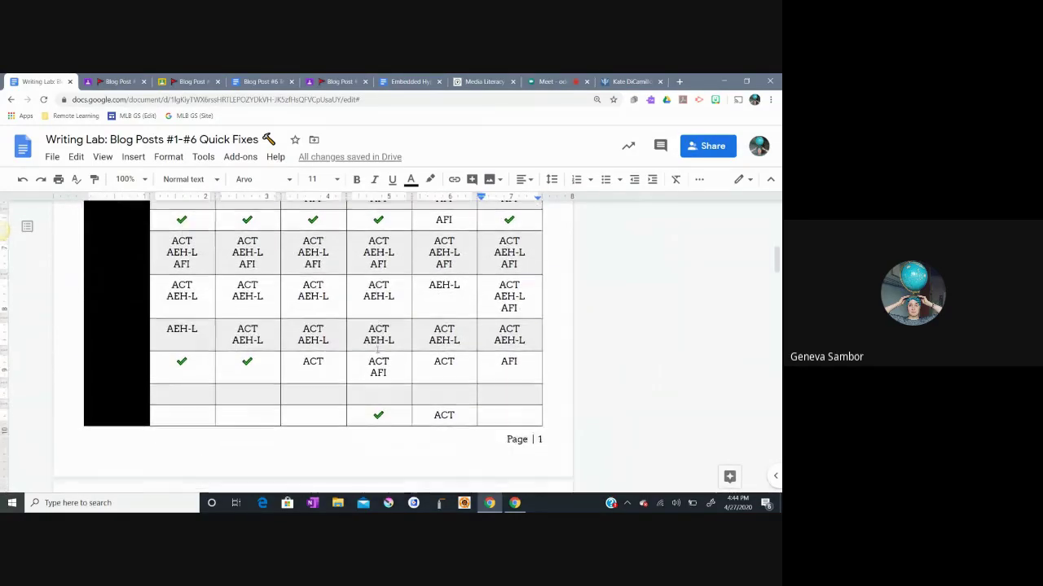
pyautogui.scroll(-2, 377, 350)
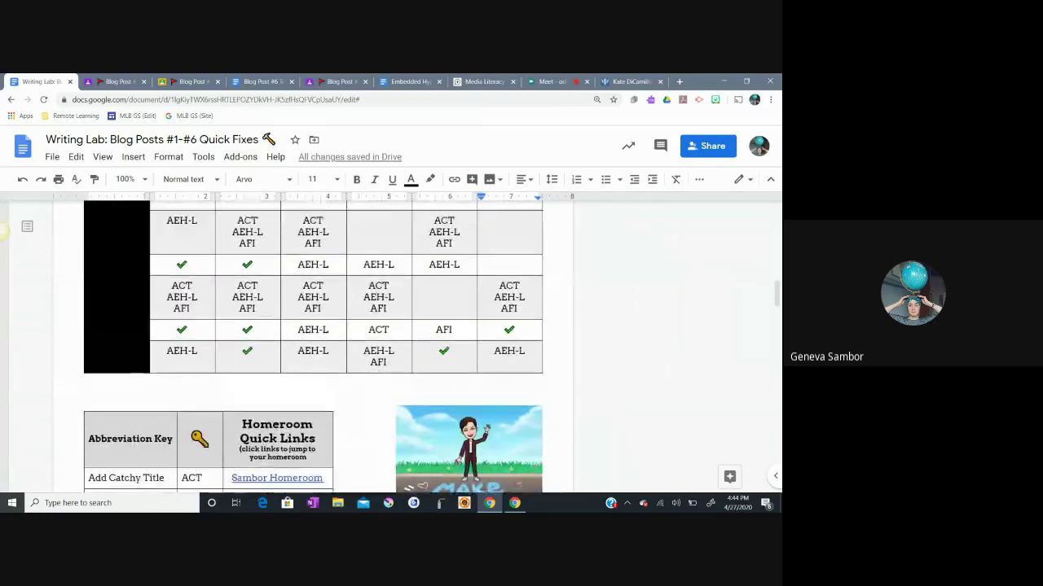
pyautogui.scroll(1, 456, 295)
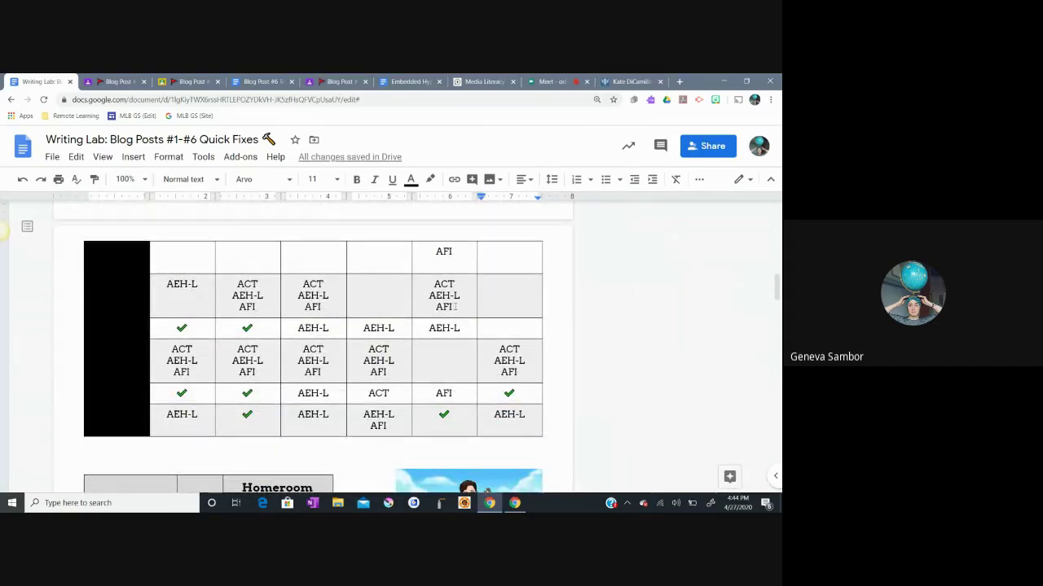
pyautogui.scroll(-5, 456, 307)
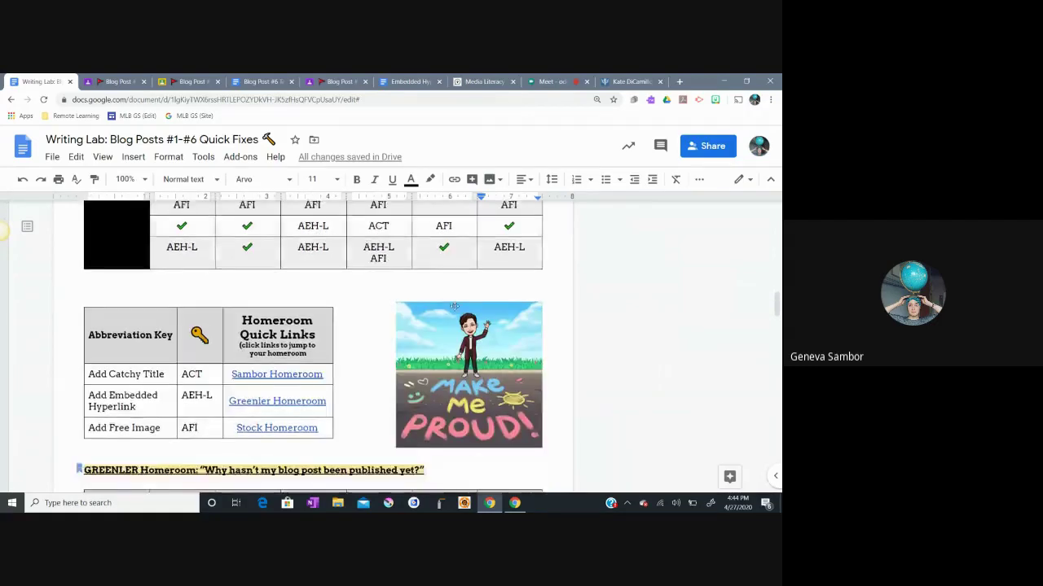
pyautogui.scroll(-10, 455, 306)
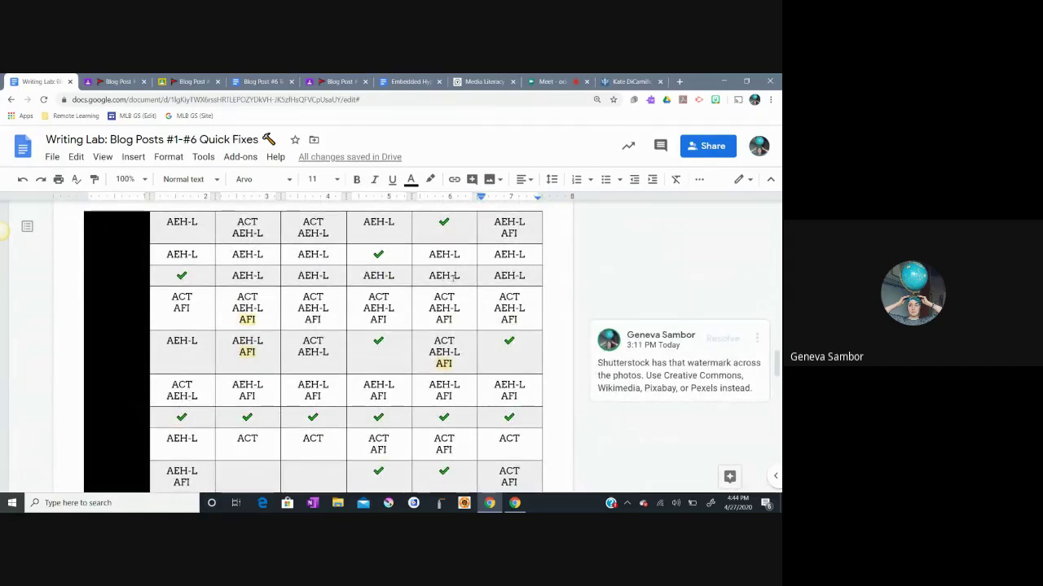
pyautogui.scroll(-8, 453, 277)
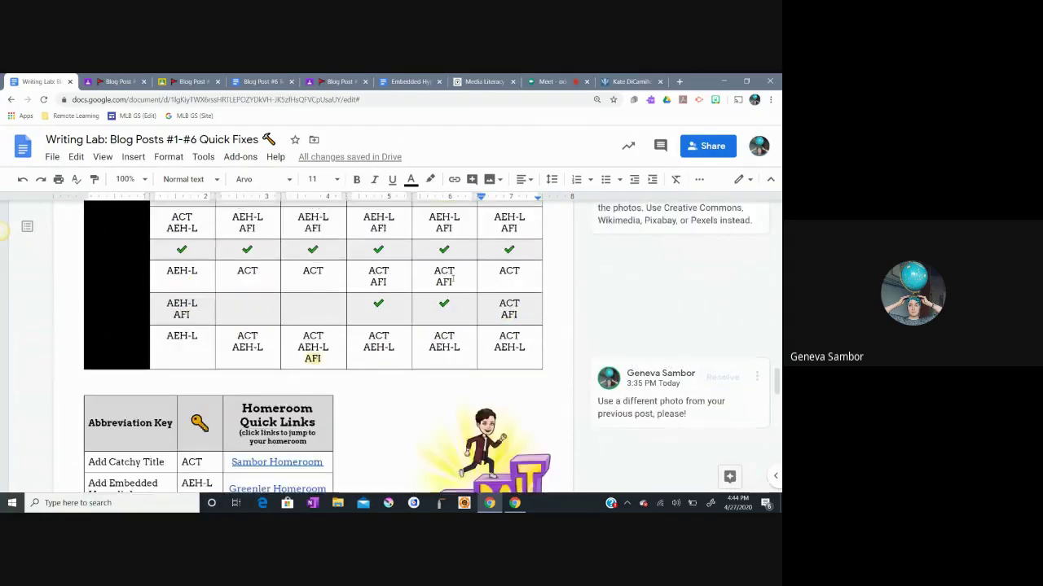
pyautogui.scroll(-3, 452, 278)
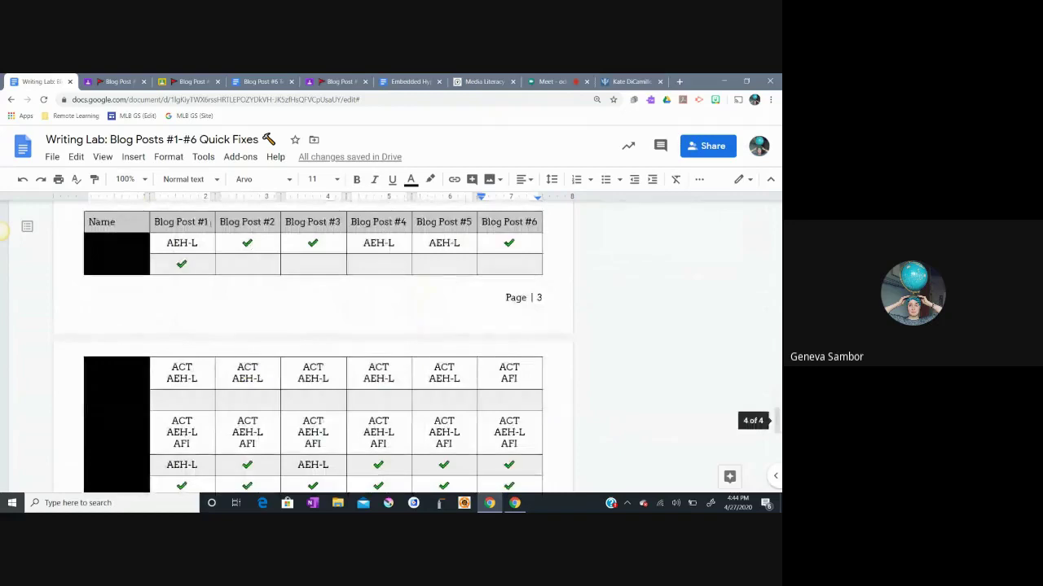
pyautogui.scroll(-10, 482, 383)
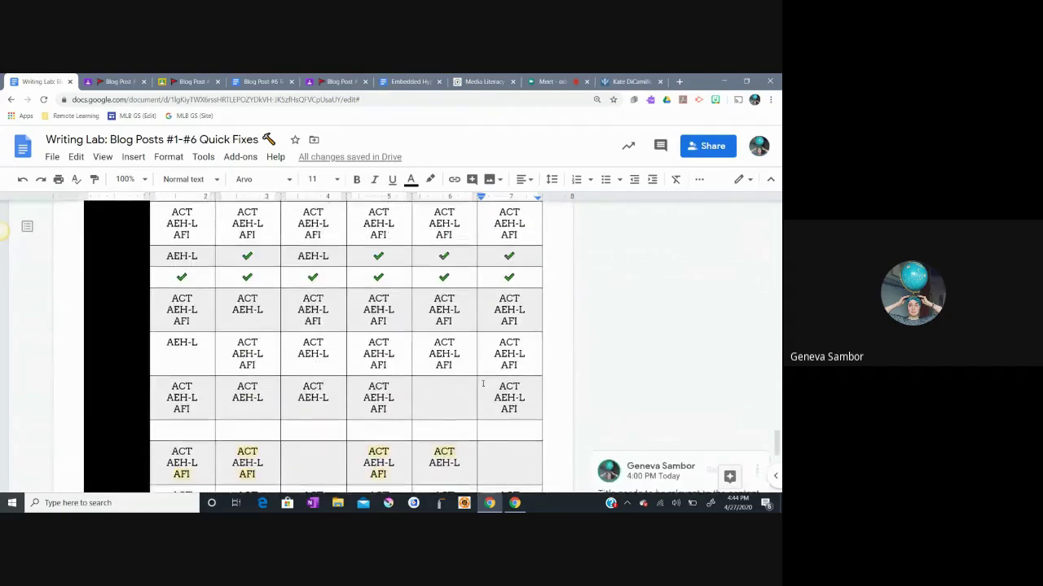
pyautogui.scroll(20, 482, 383)
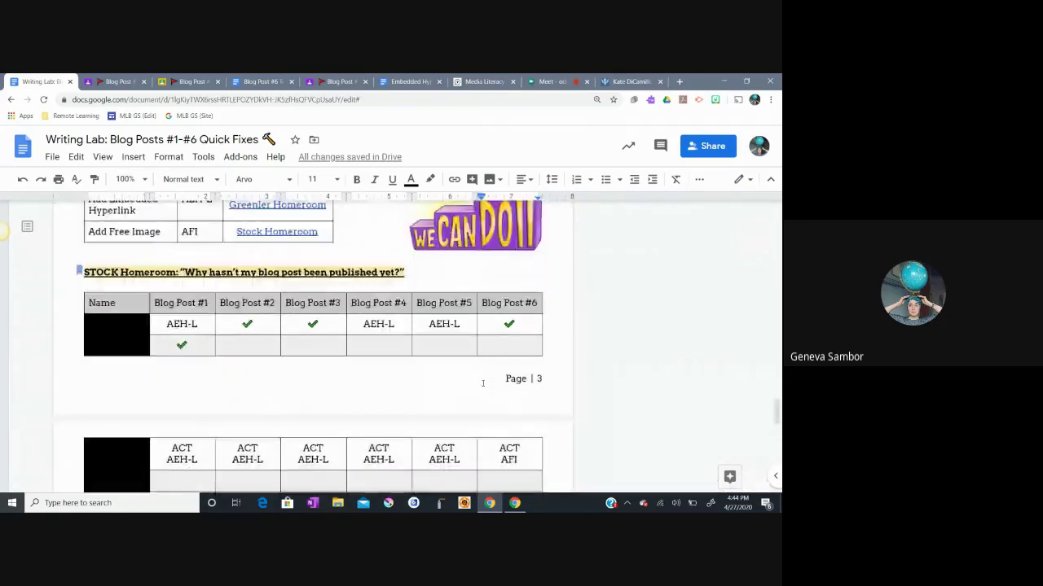
pyautogui.scroll(8, 482, 383)
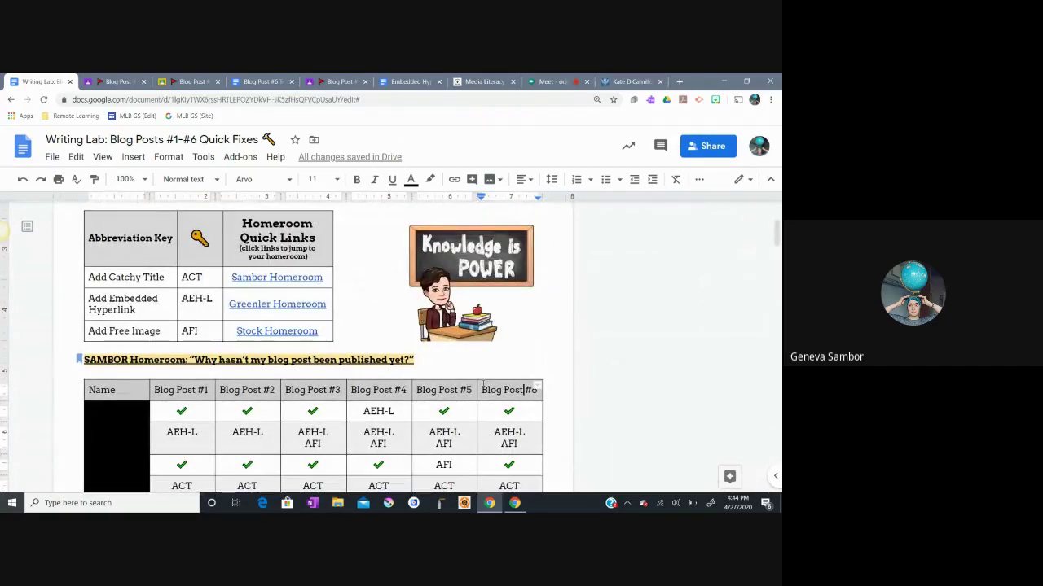
pyautogui.click(260, 81)
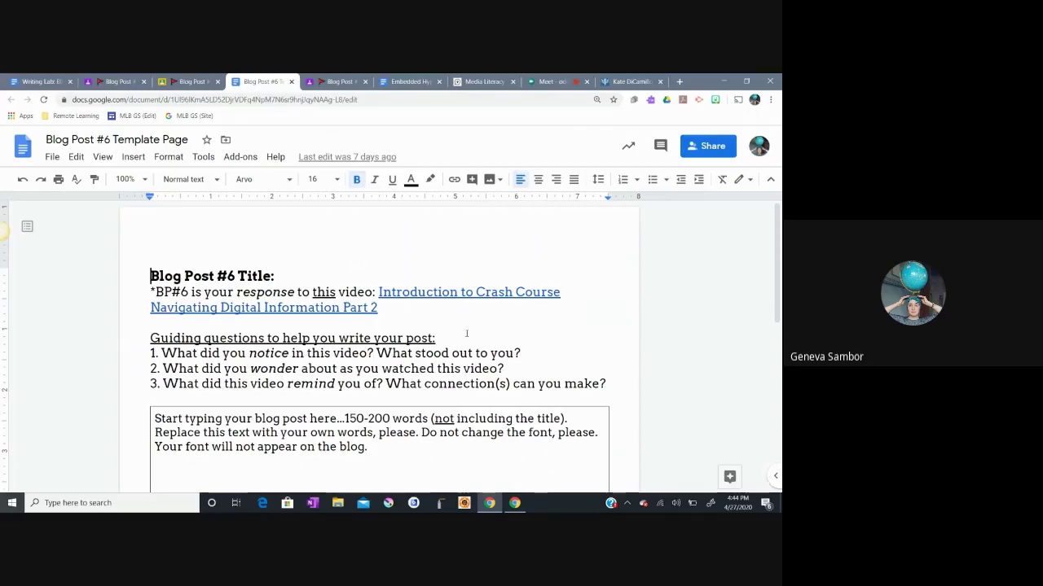
pyautogui.click(318, 282)
pyautogui.write('Blog Post #')
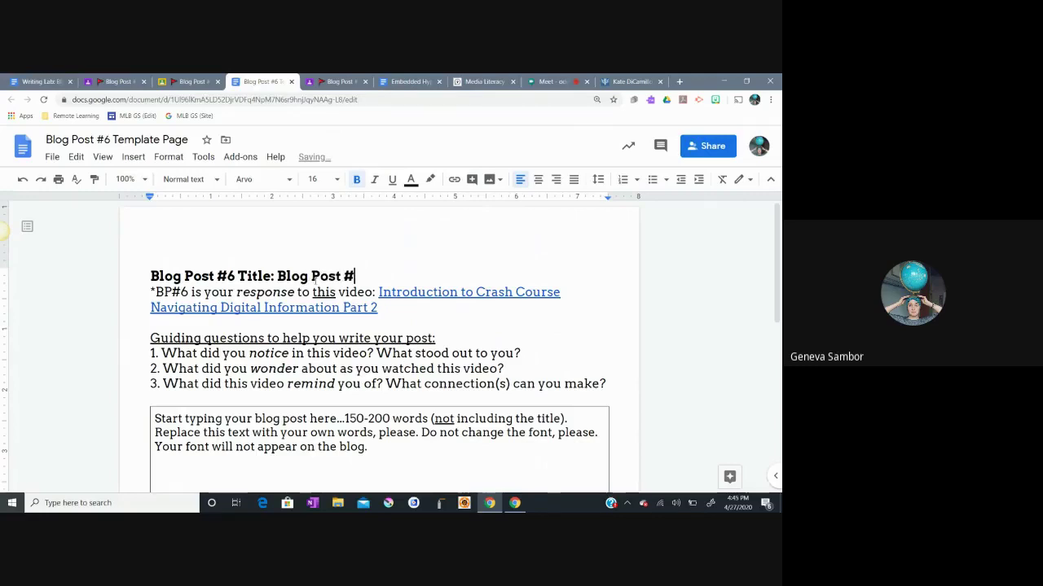
pyautogui.press('BackSpace')
pyautogui.press('BackSpace')
pyautogui.press('BackSpace')
pyautogui.press('BackSpace')
pyautogui.press('BackSpace')
pyautogui.press('BackSpace')
pyautogui.press('BackSpace')
pyautogui.press('BackSpace')
pyautogui.press('BackSpace')
pyautogui.press('BackSpace')
pyautogui.press('BackSpace')
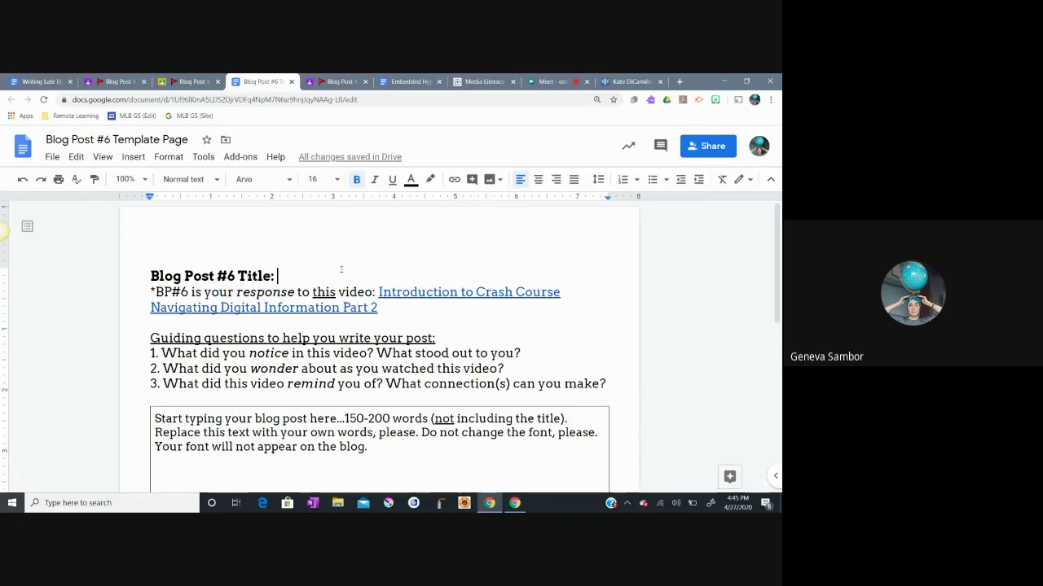
pyautogui.write('Is Di')
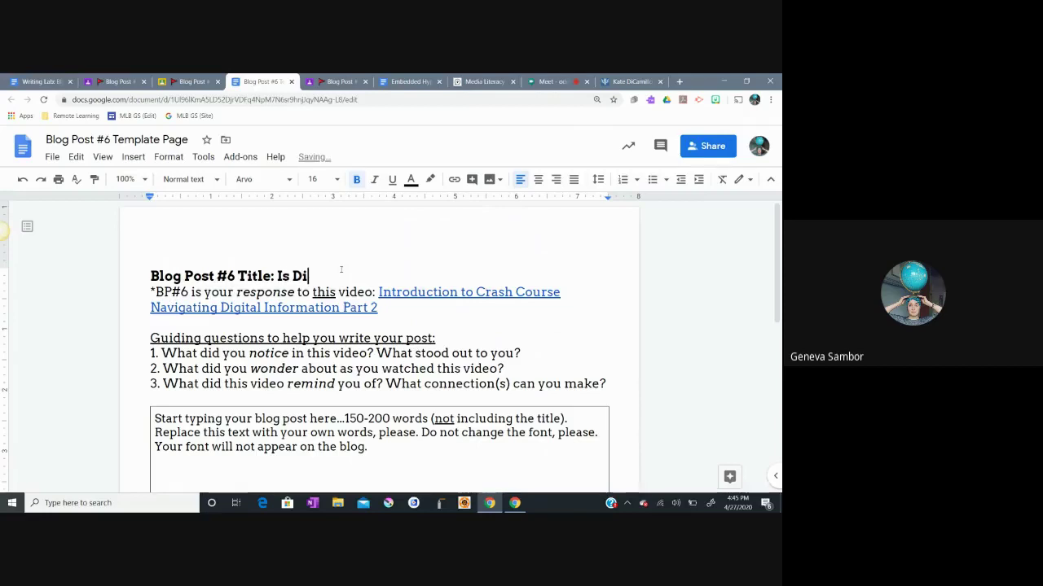
pyautogui.write('gital Information Accurate?')
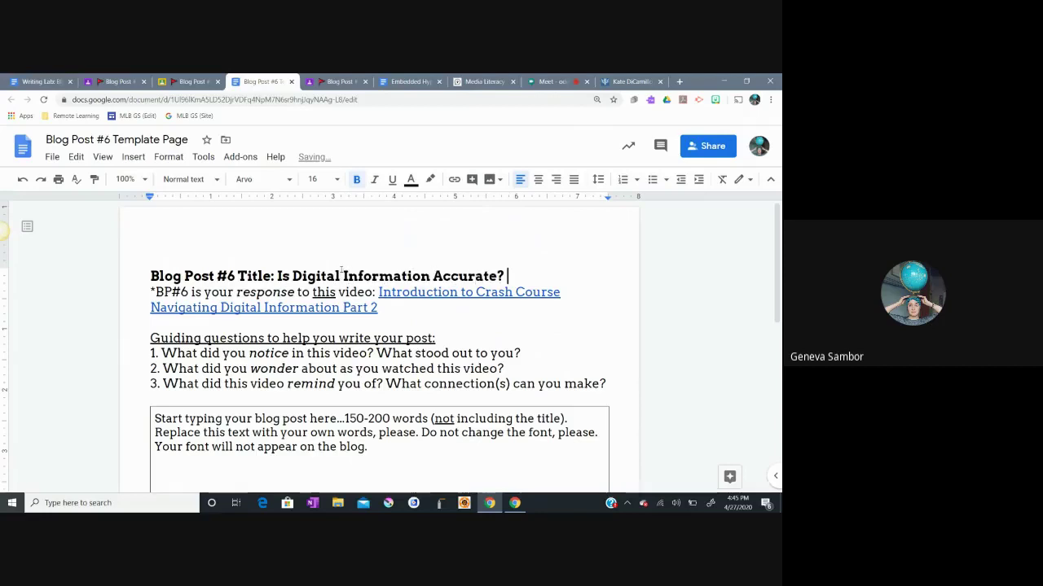
pyautogui.moveTo(508, 276); pyautogui.dragTo(274, 277)
pyautogui.click(157, 418)
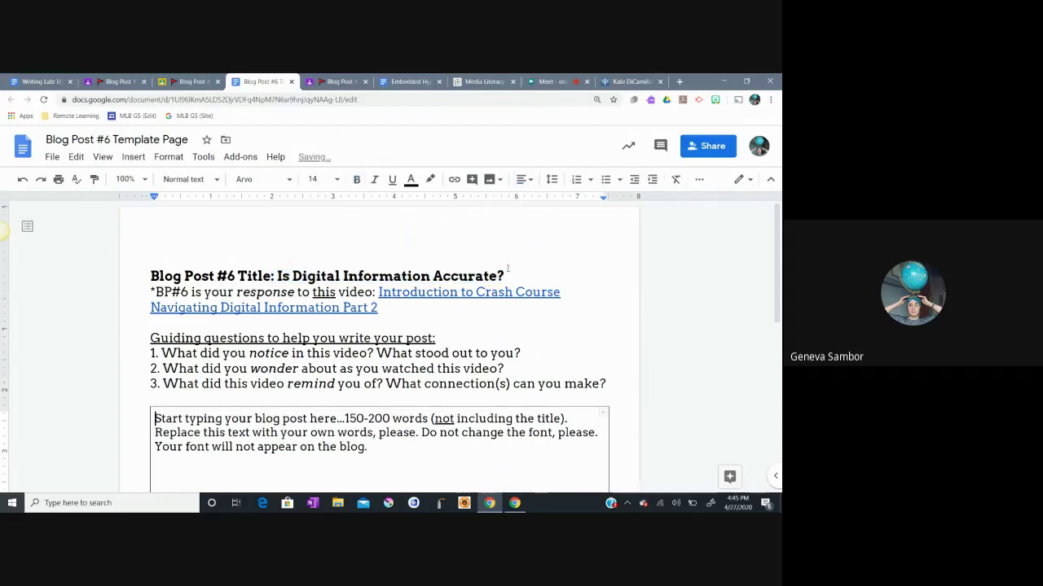
pyautogui.moveTo(508, 269); pyautogui.dragTo(282, 292)
pyautogui.click(377, 400)
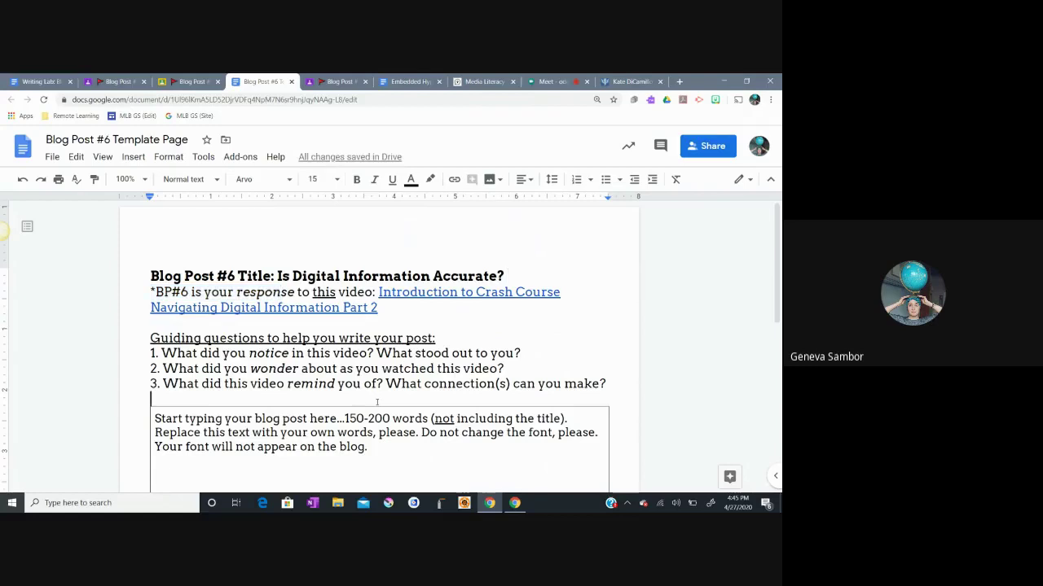
pyautogui.scroll(-3, 377, 402)
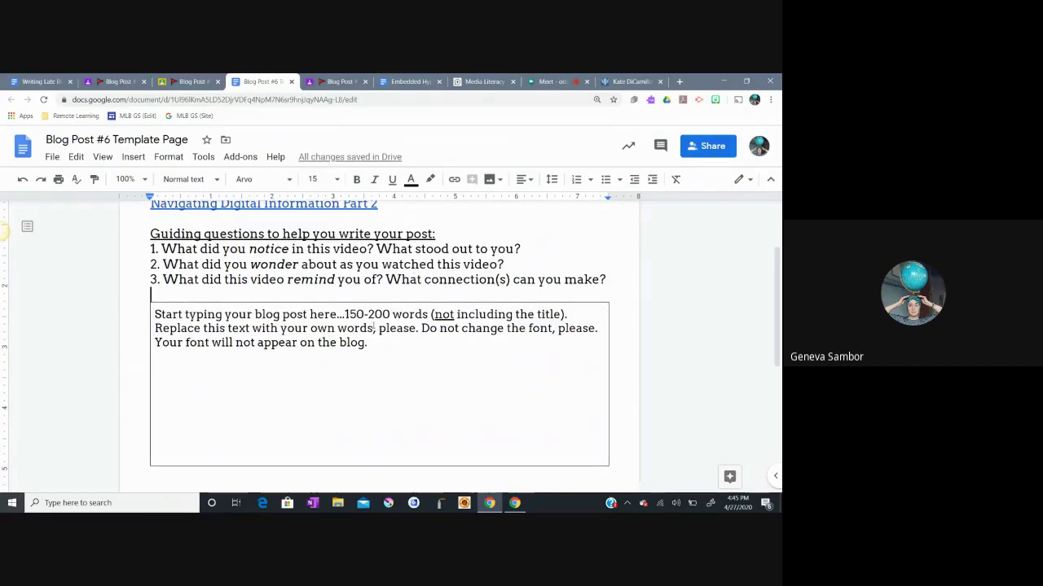
pyautogui.moveTo(344, 315); pyautogui.dragTo(430, 314)
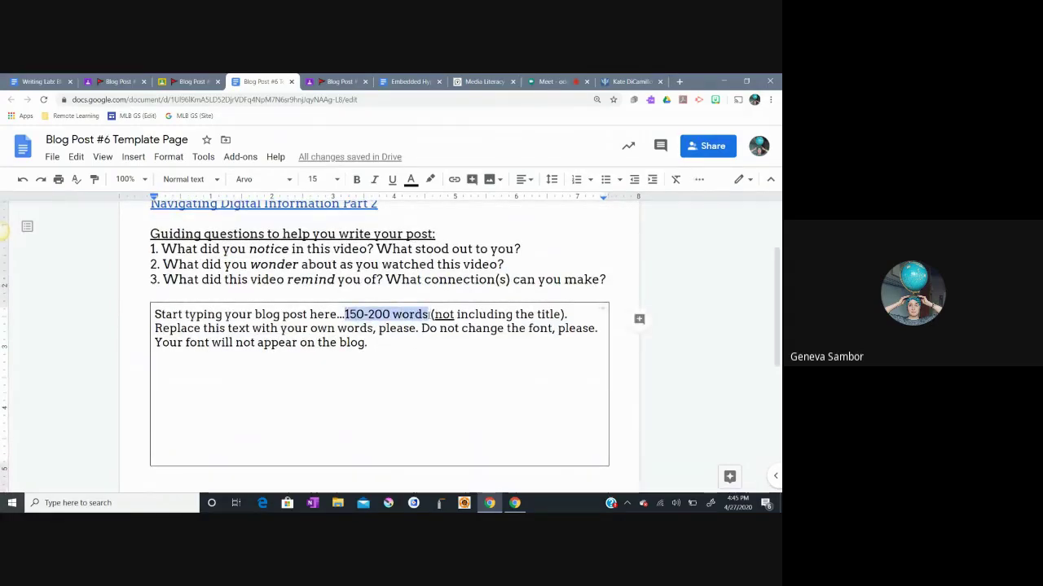
pyautogui.click(382, 346)
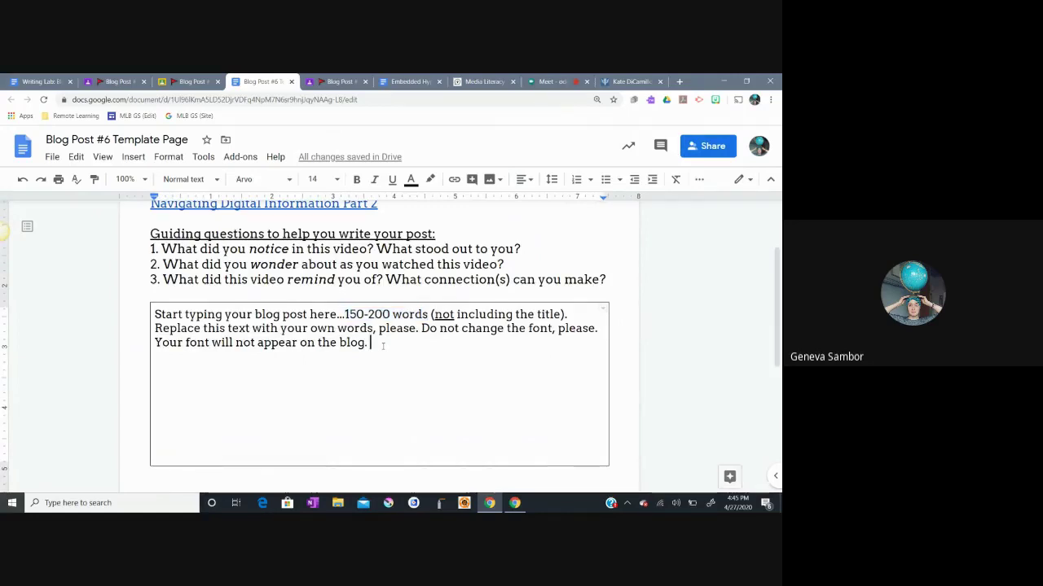
pyautogui.moveTo(381, 346); pyautogui.dragTo(143, 318)
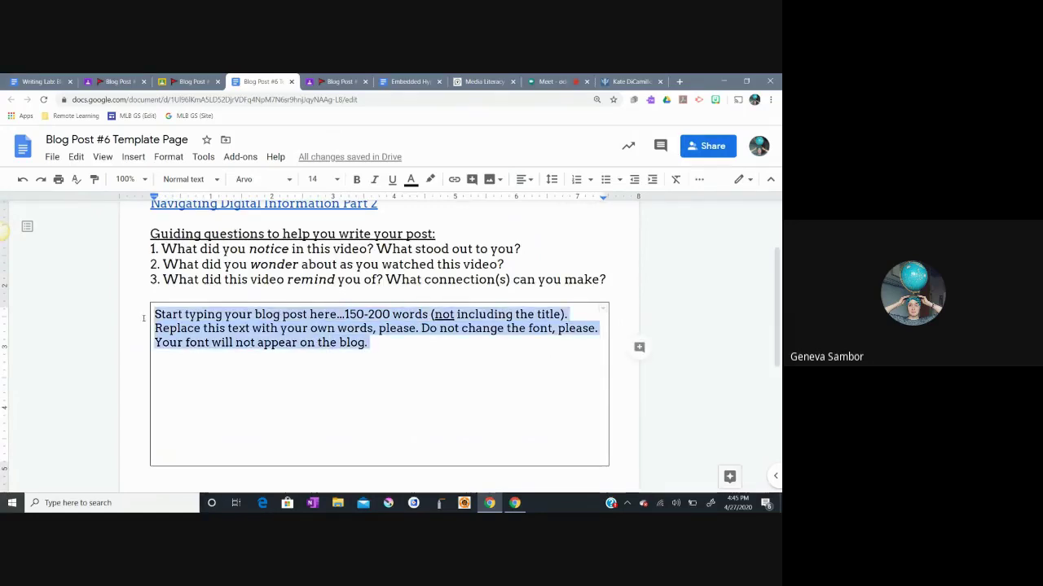
pyautogui.click(203, 157)
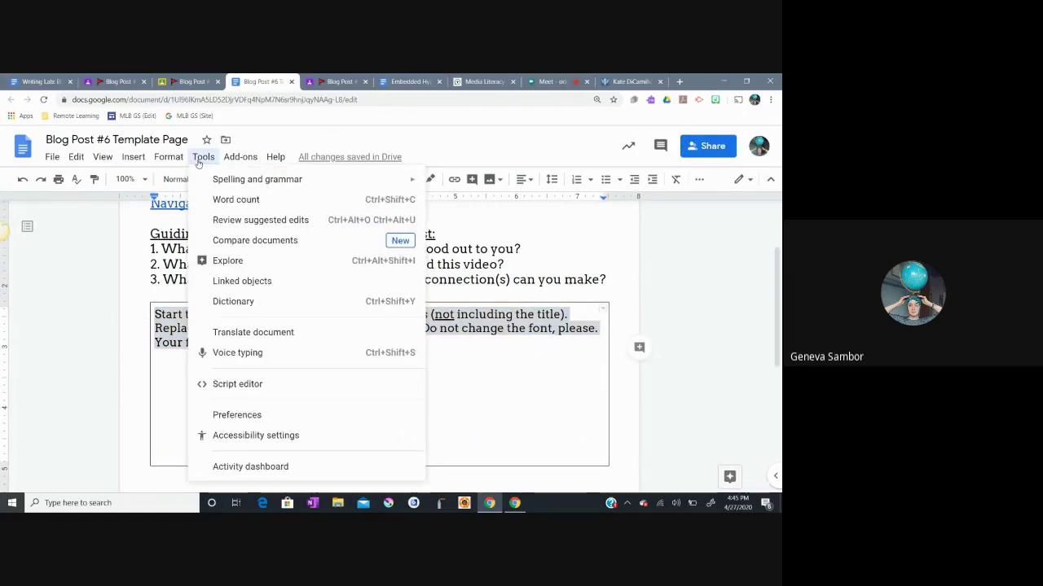
pyautogui.click(234, 201)
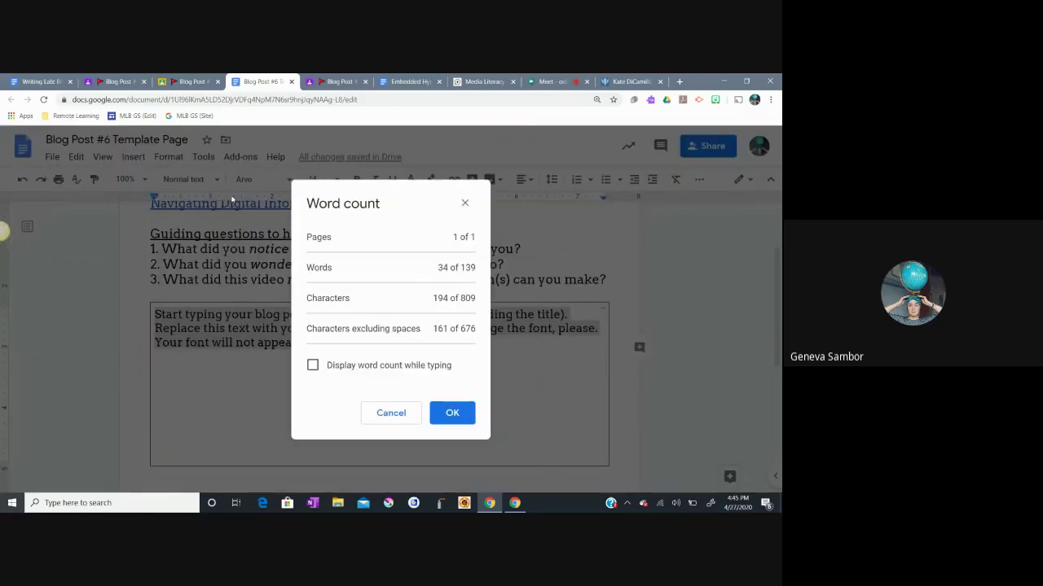
pyautogui.click(465, 204)
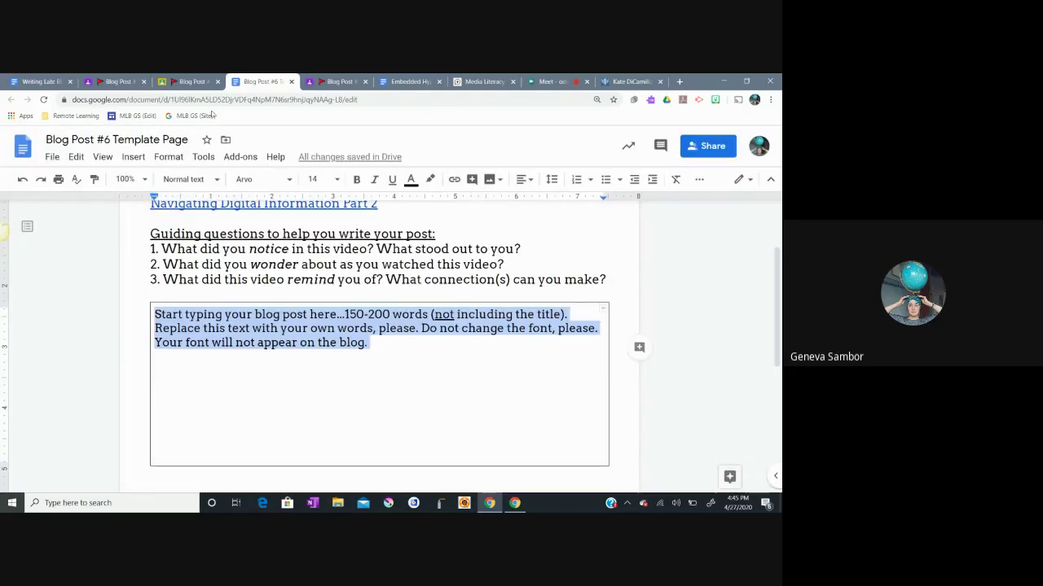
# Step: Type 'Righting is awesome.' after 'blog.' in the writing box
pyautogui.click(199, 159)
pyautogui.moveTo(210, 186)
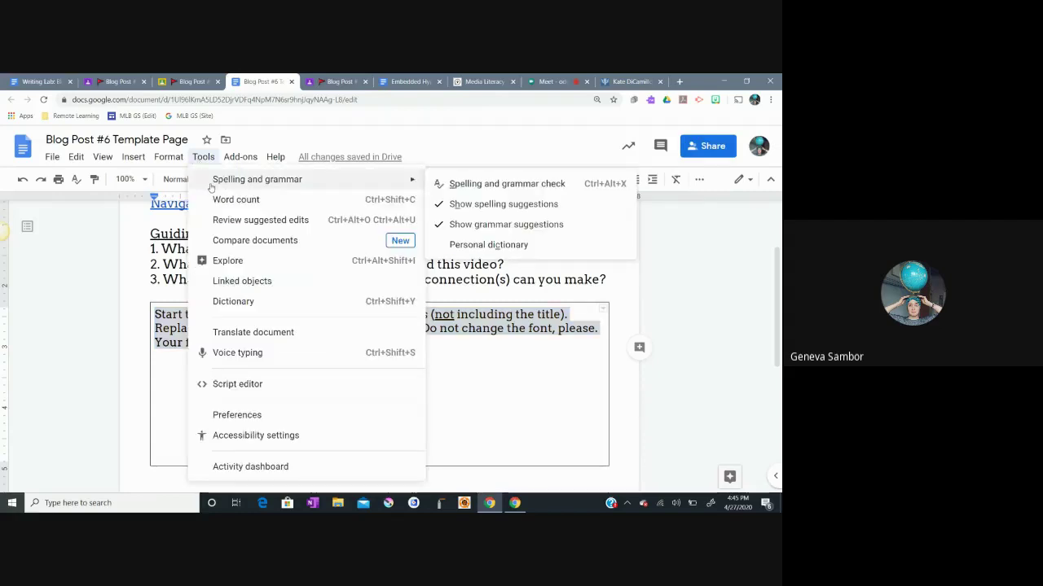
pyautogui.click(484, 337)
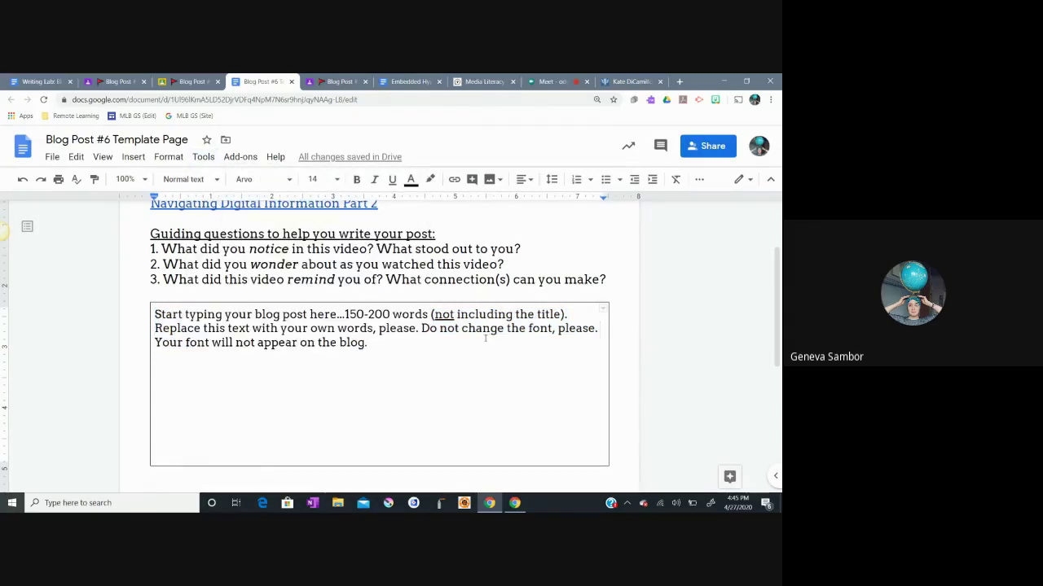
pyautogui.write('Righti')
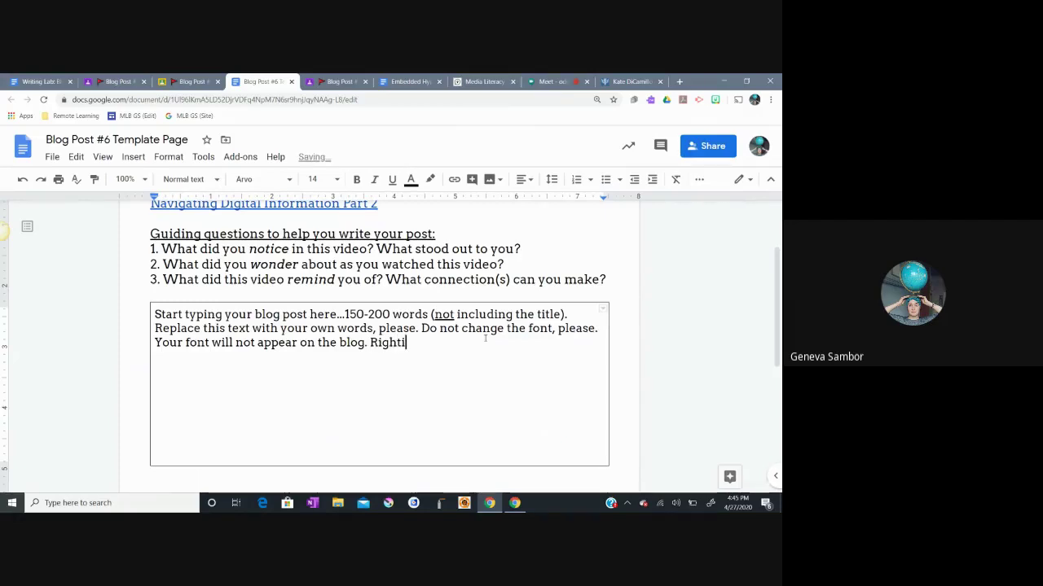
pyautogui.write('ng is awesome.')
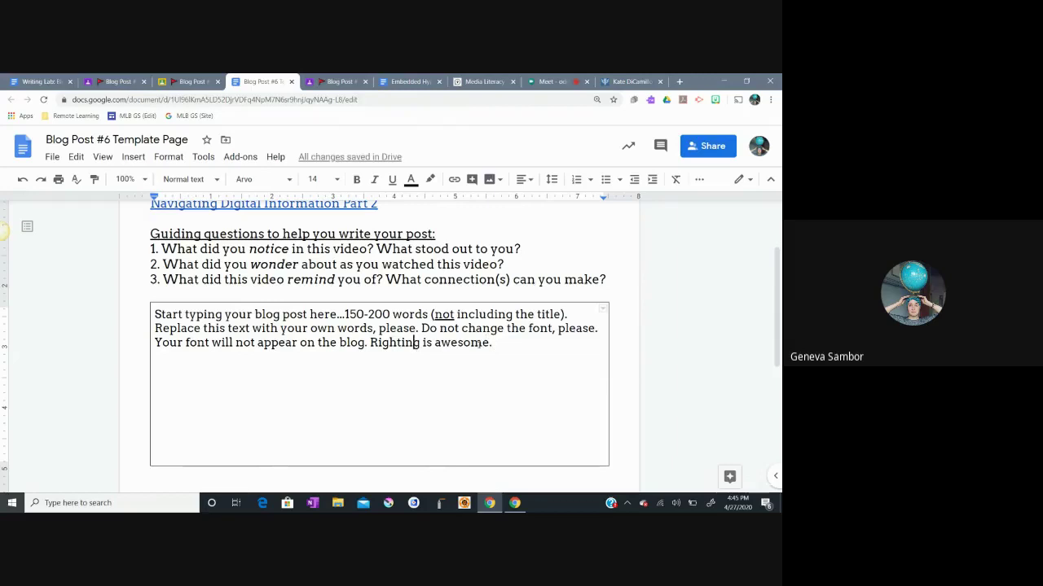
# Step: Replace it with 'Alligtors are great.', view the Alligators suggestion, and add 'I can see clearly now how to use spell check.'
pyautogui.click(486, 342)
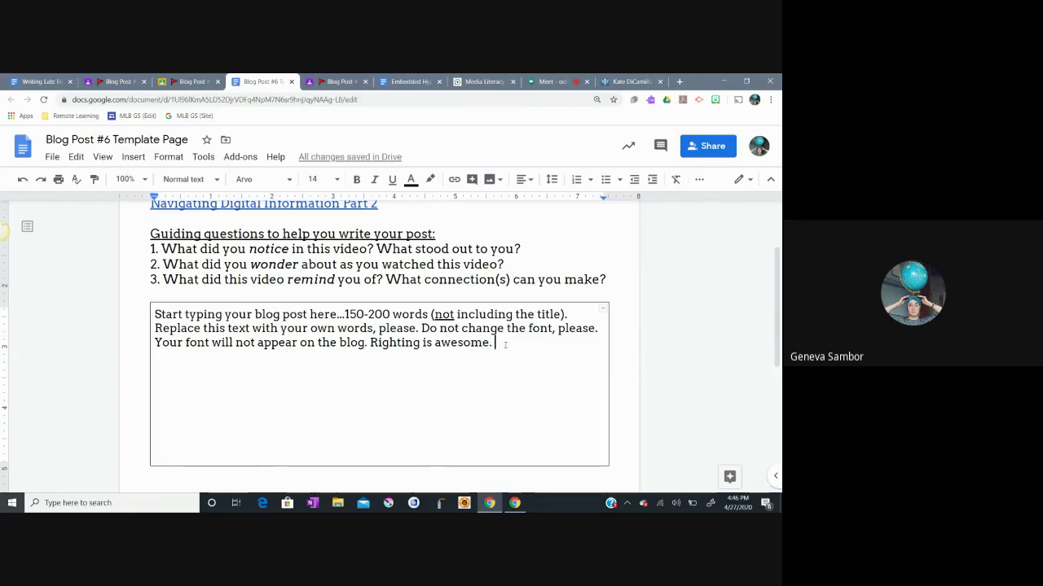
pyautogui.moveTo(505, 344); pyautogui.dragTo(370, 343)
pyautogui.write('Al')
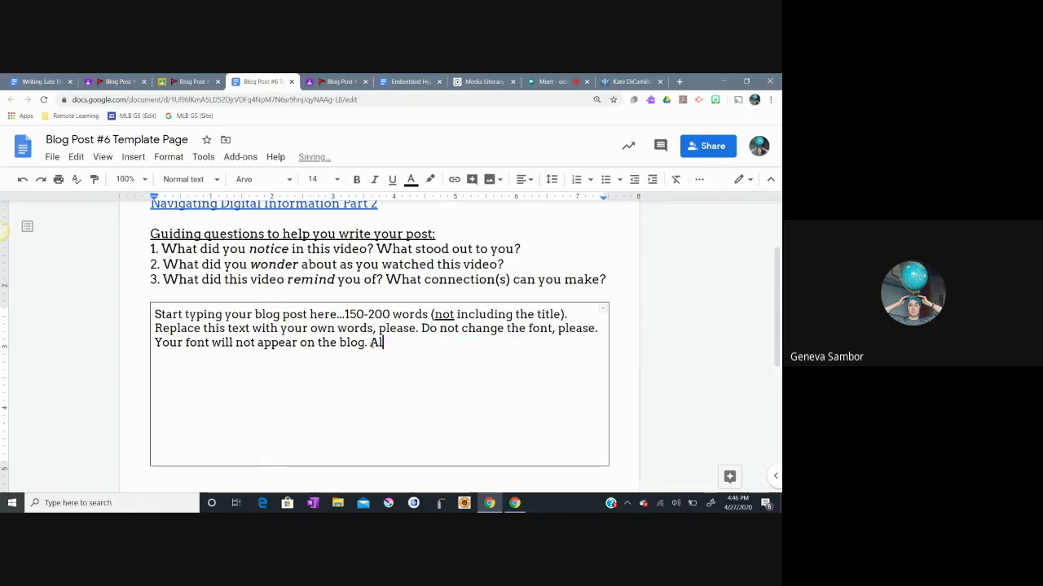
pyautogui.write('ligtor')
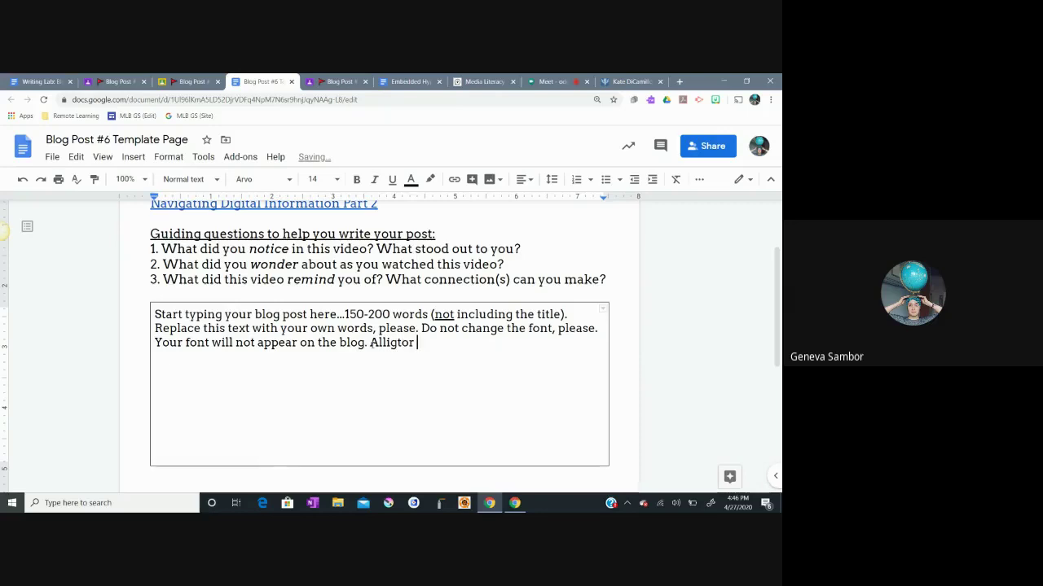
pyautogui.write('s are g')
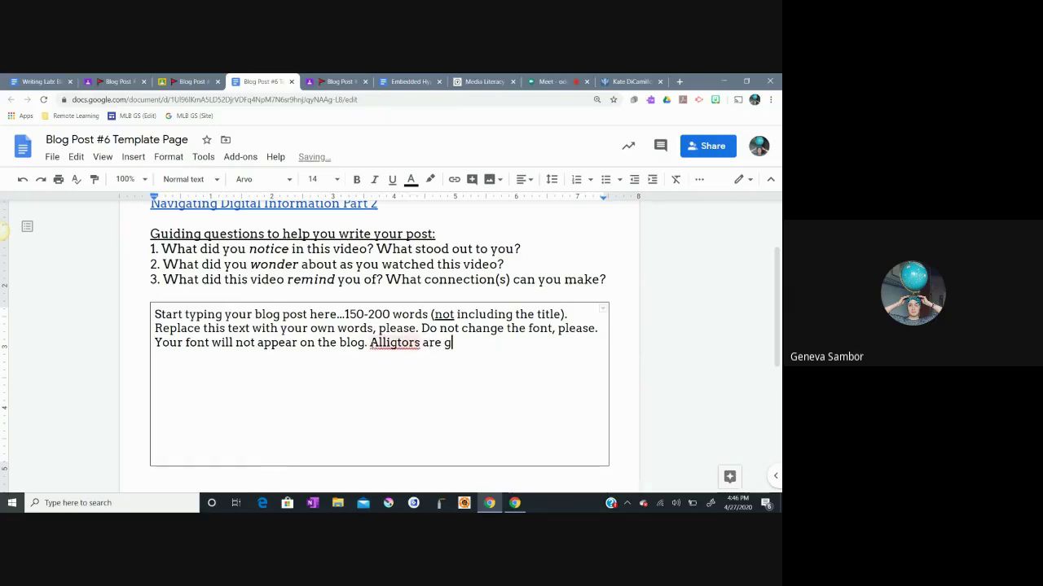
pyautogui.write('reat.')
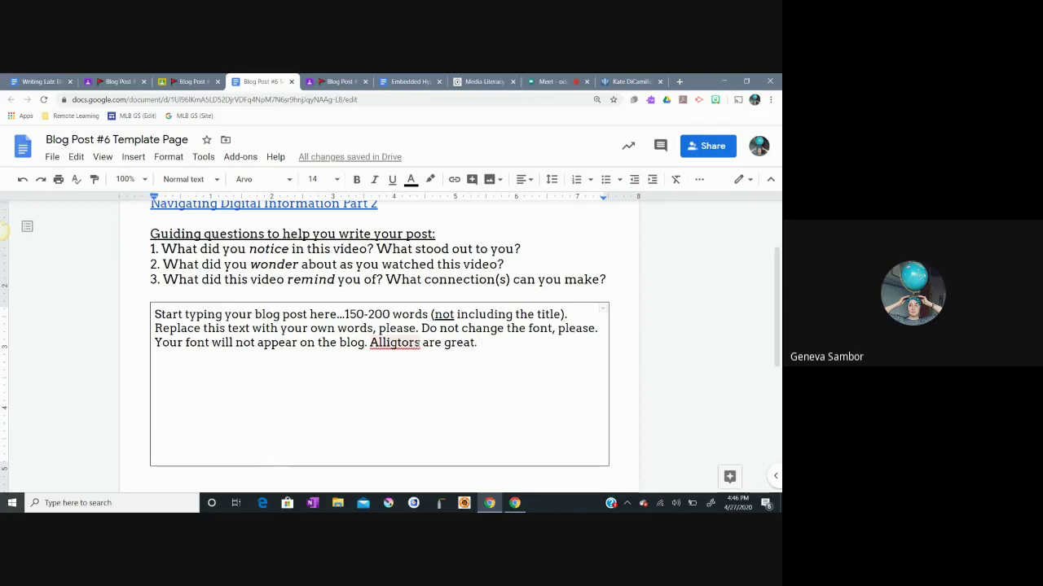
pyautogui.click(392, 343)
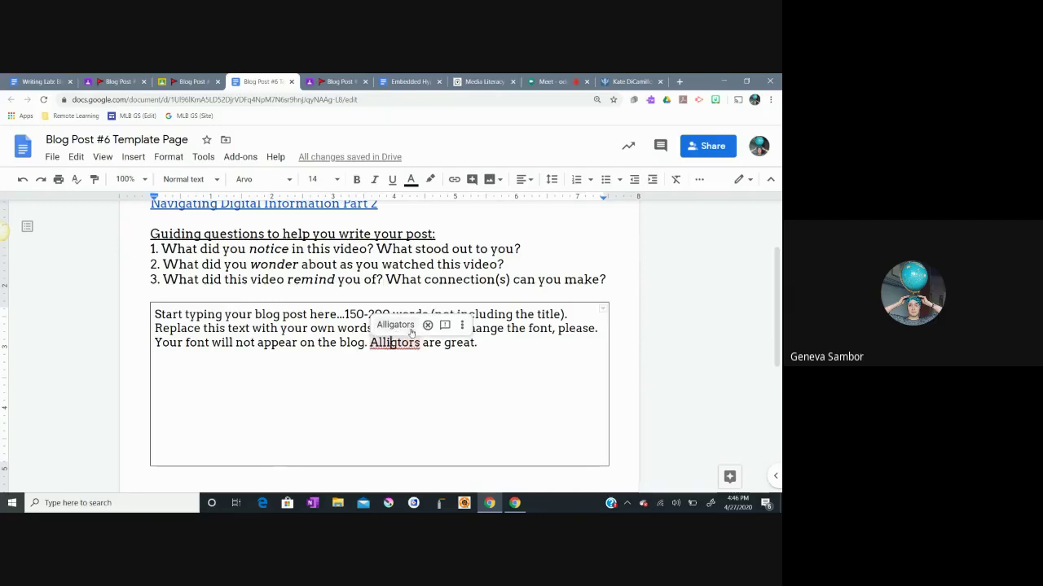
pyautogui.click(430, 343)
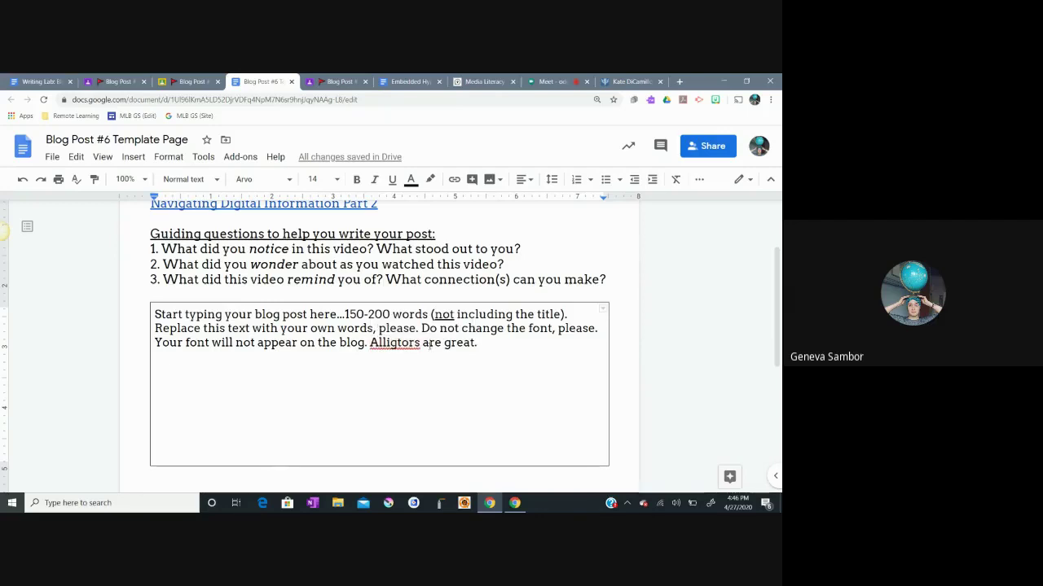
pyautogui.click(395, 342)
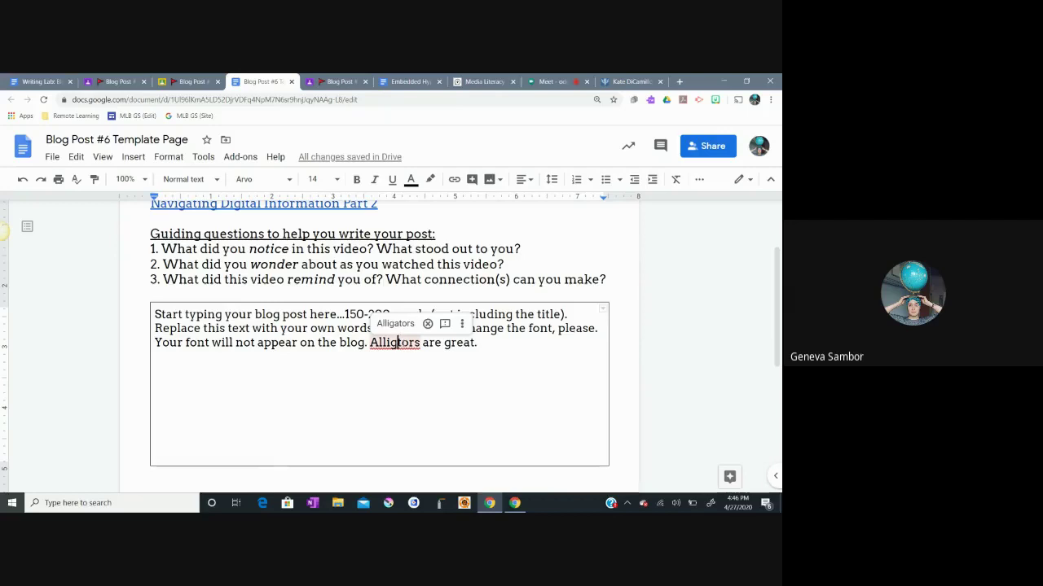
pyautogui.click(530, 344)
pyautogui.write('I ')
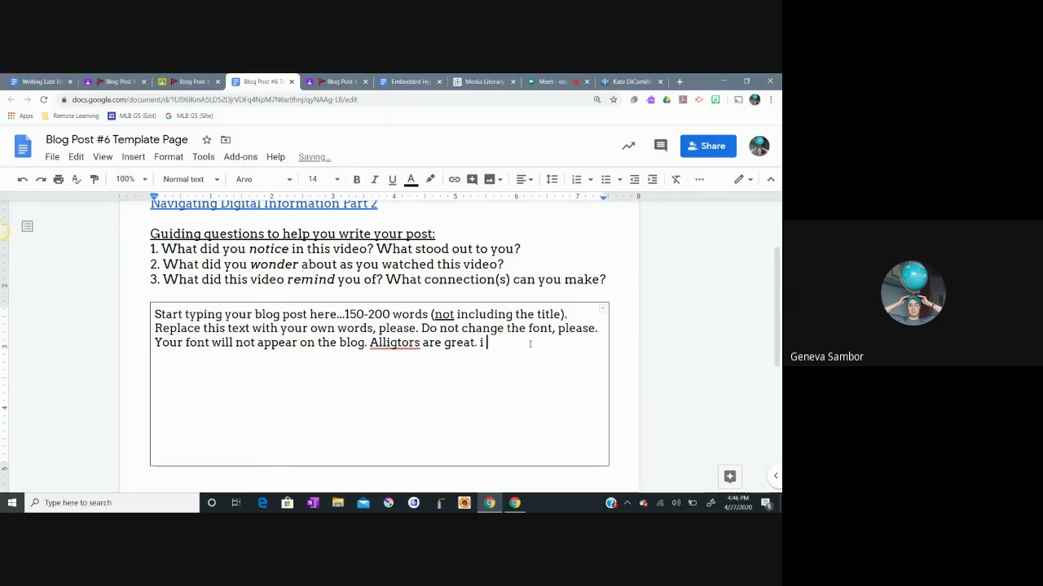
pyautogui.write(' can se')
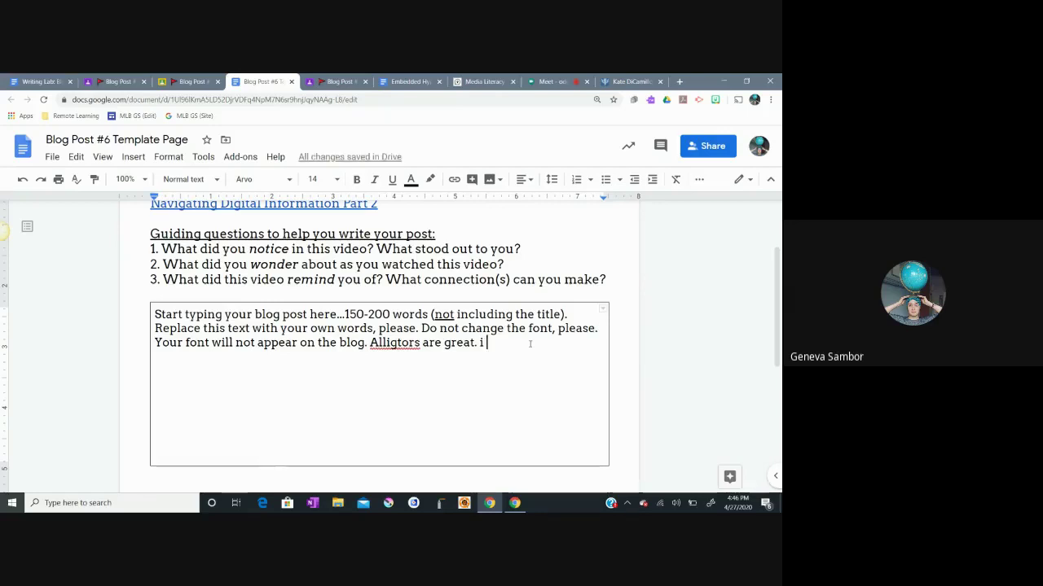
pyautogui.write('e clearly ')
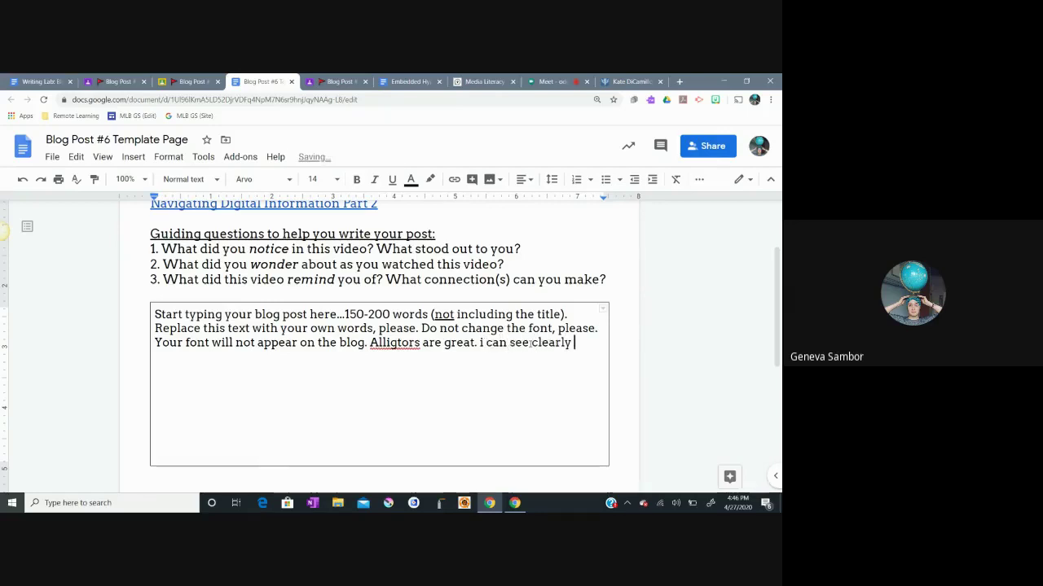
pyautogui.write('now how to use spell check.')
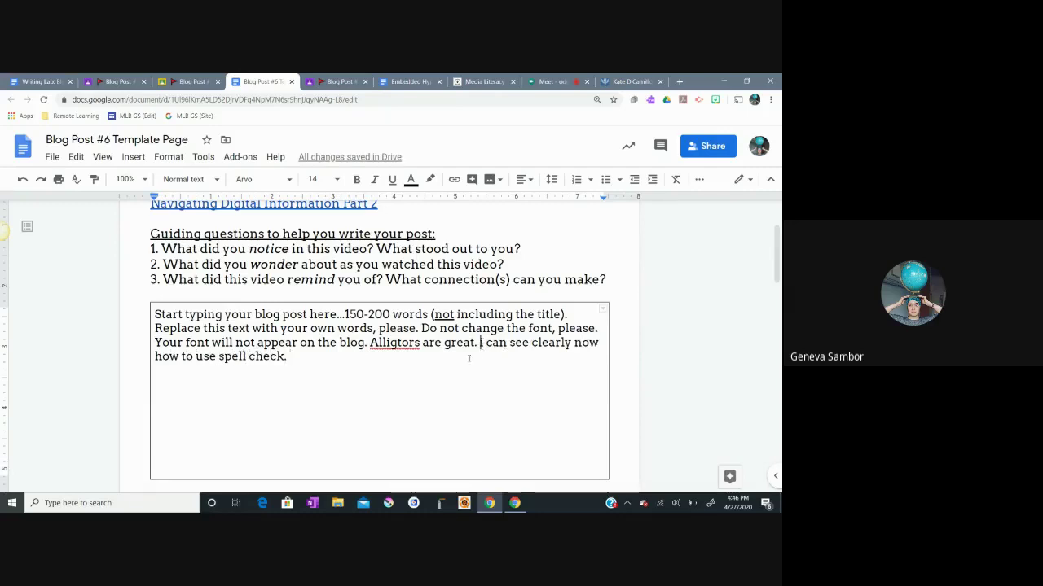
# Step: Run spelling and grammar check and accept 'Alligators' for 'Alligtors'
pyautogui.moveTo(291, 356); pyautogui.dragTo(153, 315)
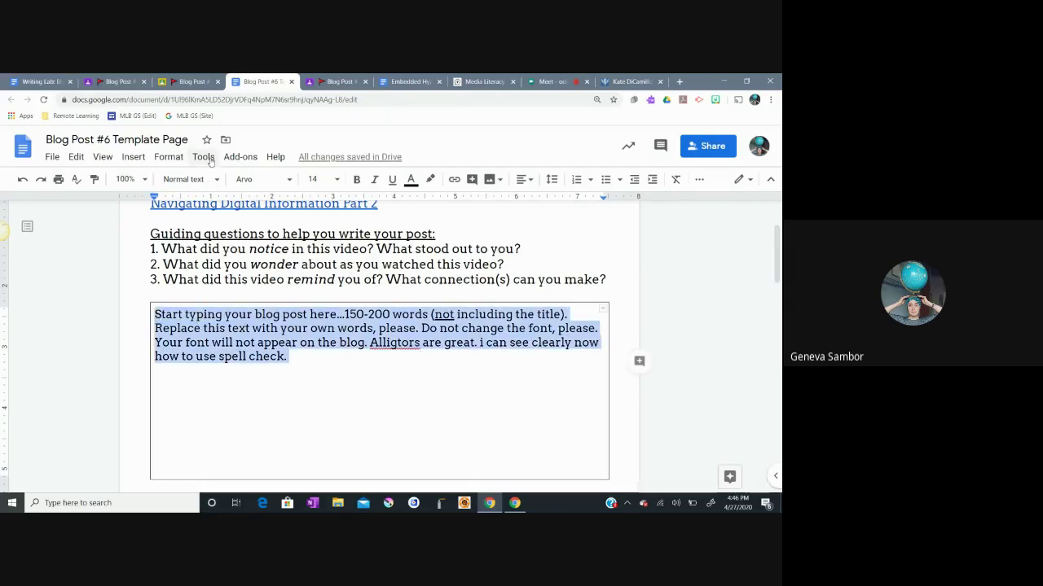
pyautogui.moveTo(228, 181)
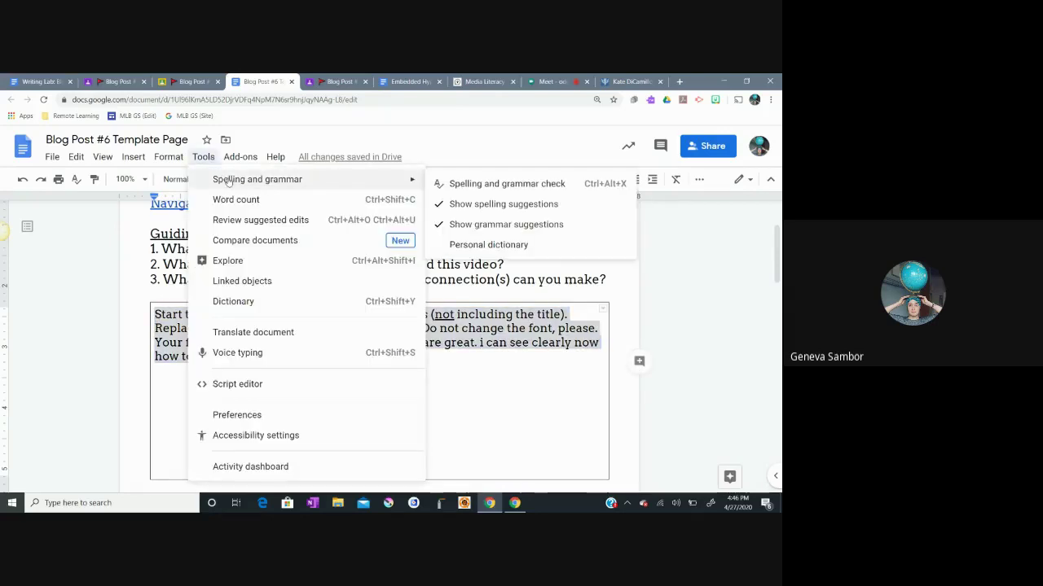
pyautogui.click(461, 184)
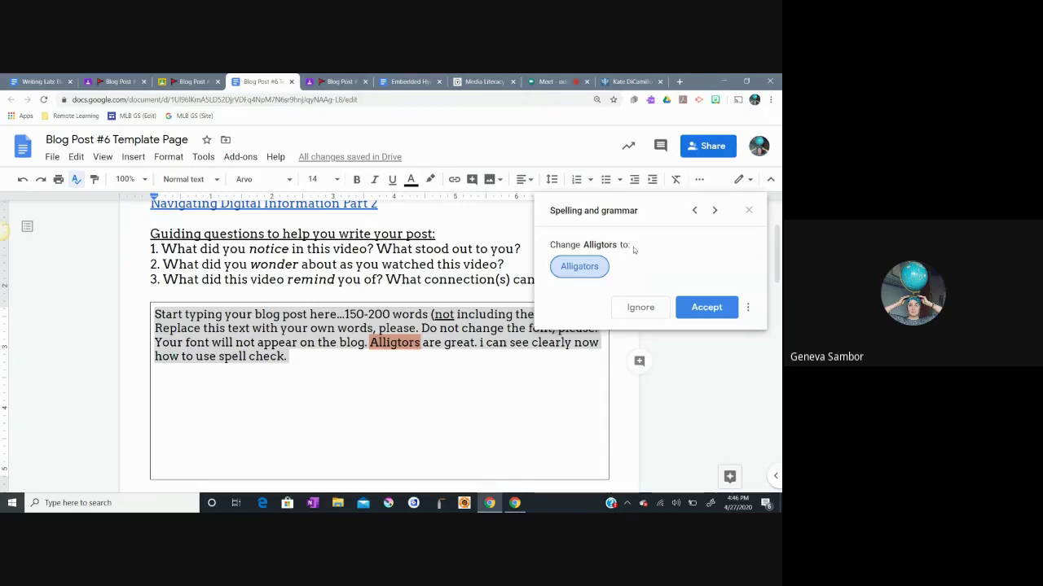
pyautogui.click(690, 307)
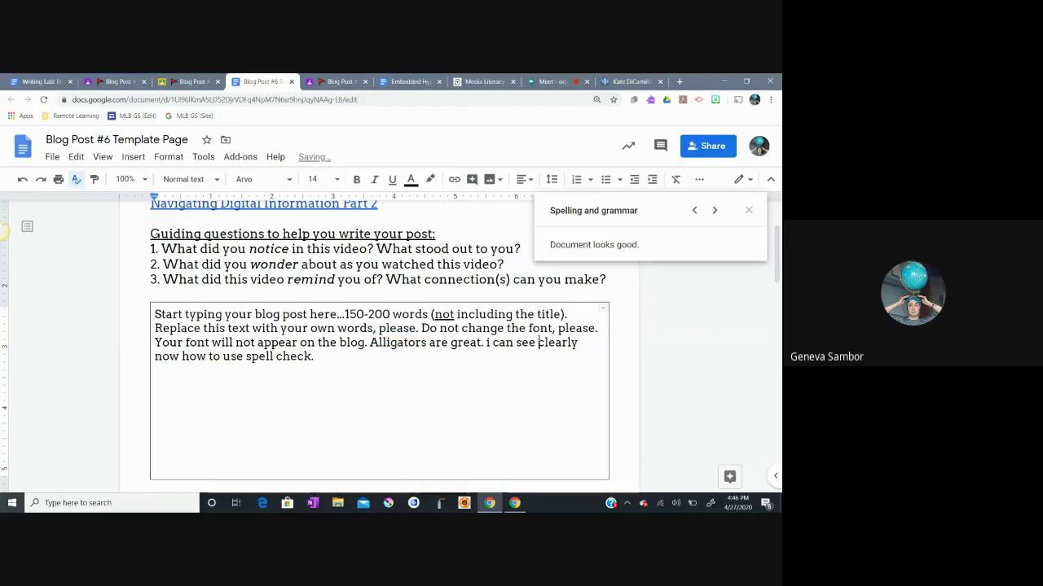
# Step: Capitalize the lowercase 'i', then delete both practice sentences
pyautogui.click(490, 343)
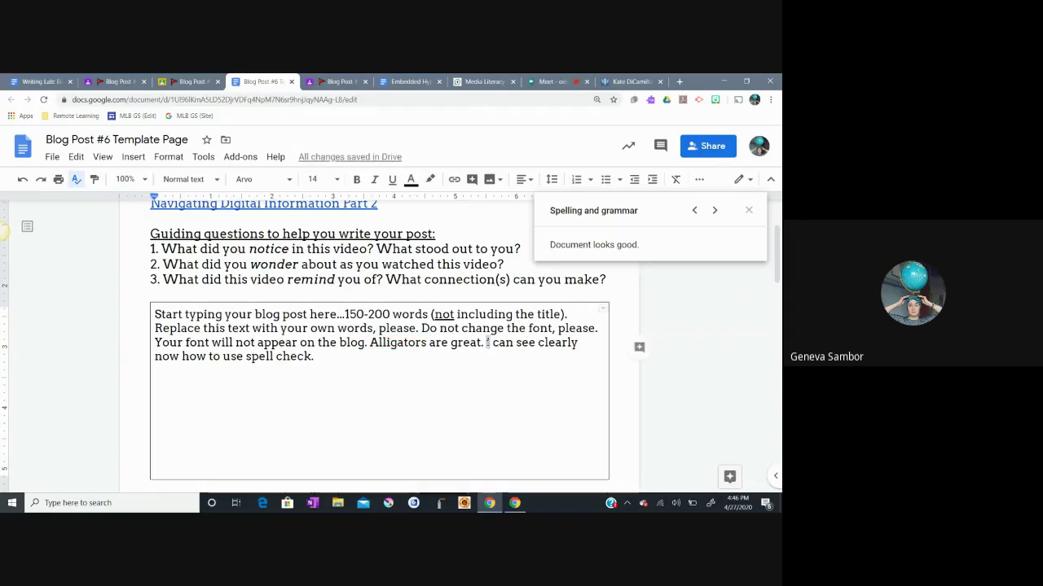
pyautogui.press('BackSpace')
pyautogui.write('I')
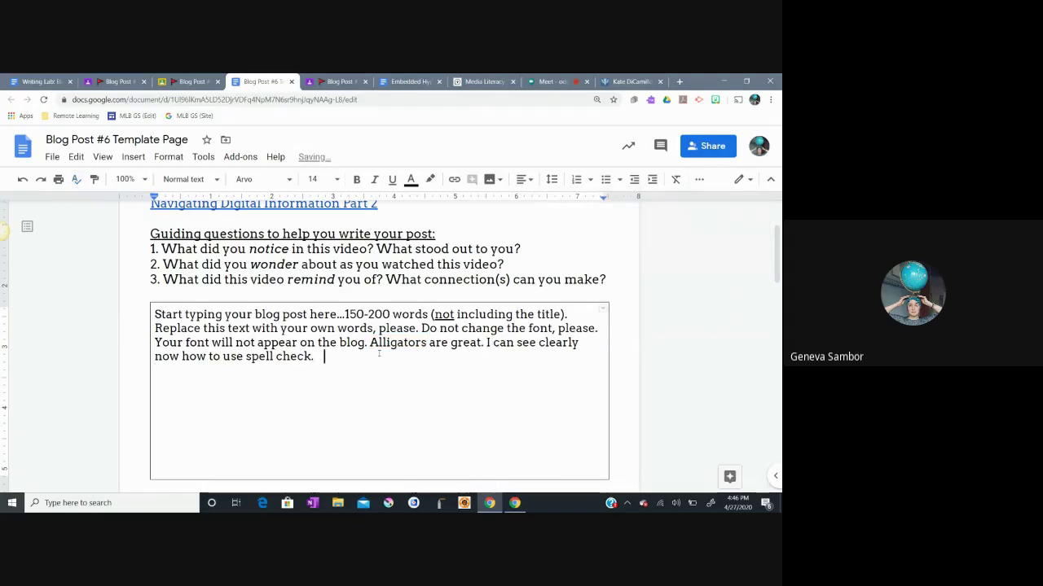
pyautogui.moveTo(379, 354); pyautogui.dragTo(369, 342)
pyautogui.press('BackSpace')
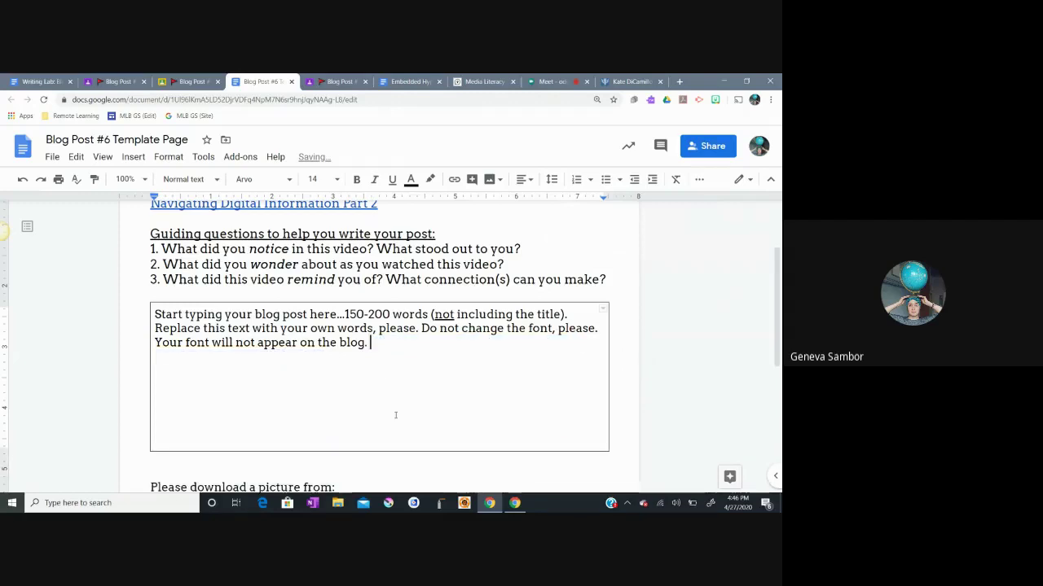
# Step: Preview the Creative Commons Image Search, Wikimedia and Pixabay links above the image table
pyautogui.scroll(-5, 395, 416)
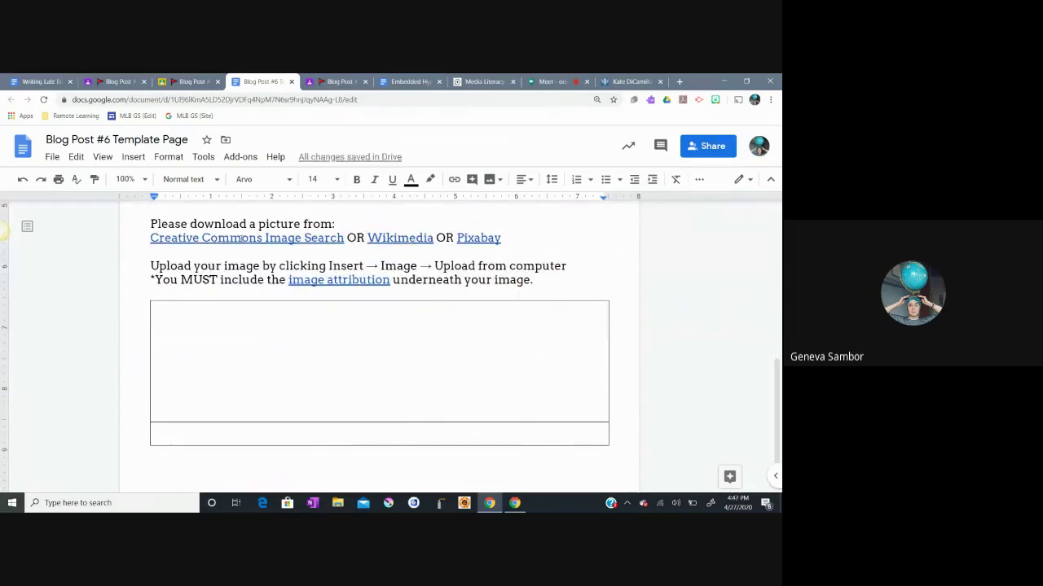
pyautogui.click(241, 238)
pyautogui.click(415, 237)
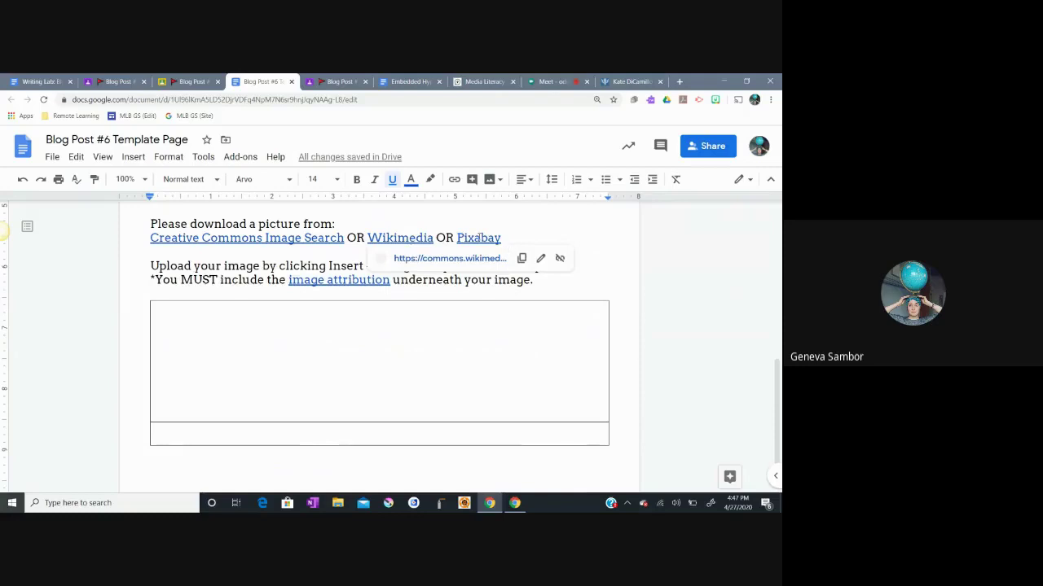
pyautogui.click(479, 238)
pyautogui.click(509, 237)
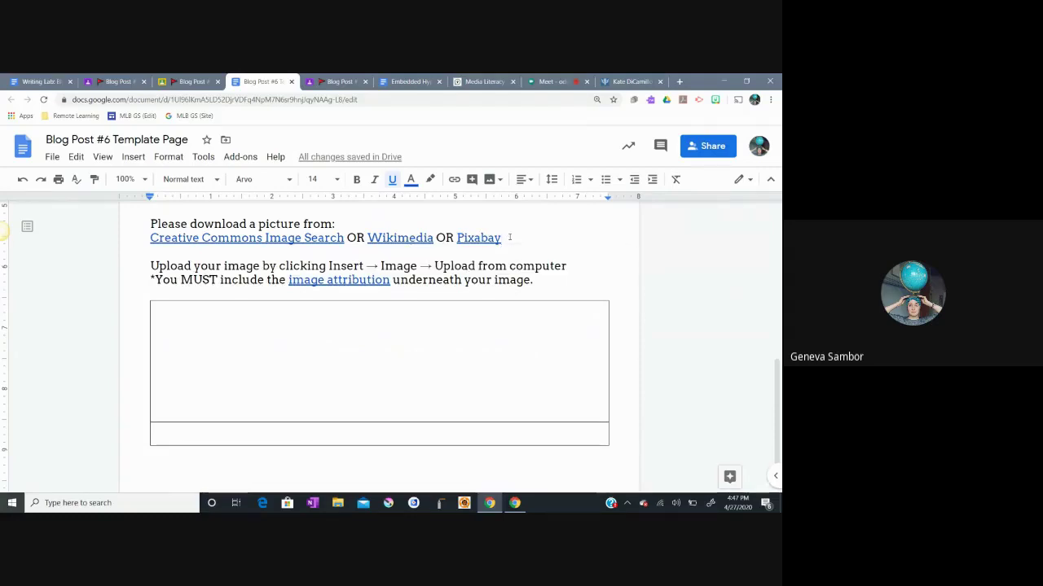
# Step: Type 'CC 1.0' into the attribution cell beneath the empty image box
pyautogui.click(340, 335)
pyautogui.moveTo(219, 313); pyautogui.dragTo(462, 395)
pyautogui.click(312, 433)
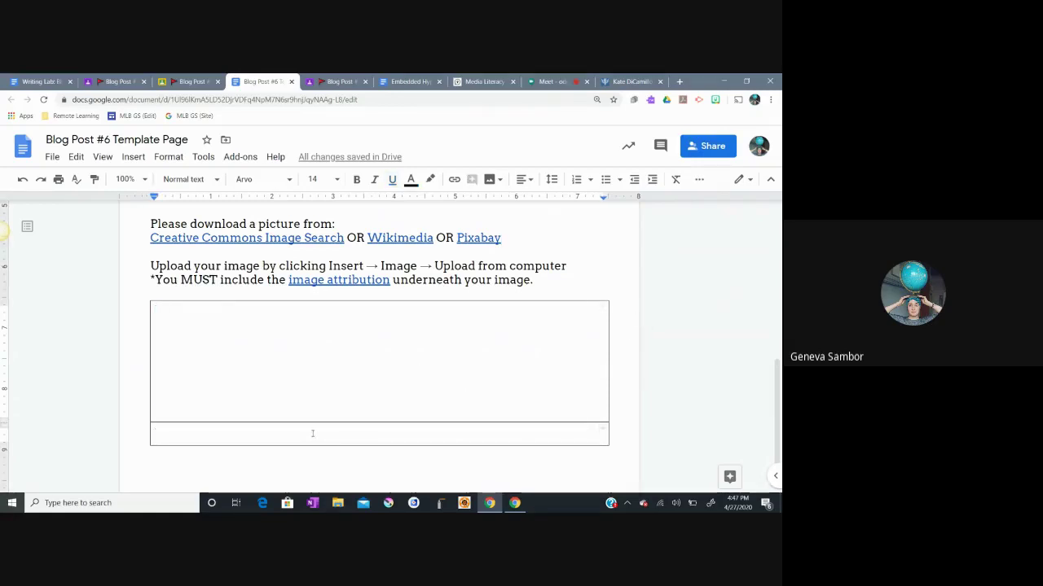
pyautogui.write('CC w')
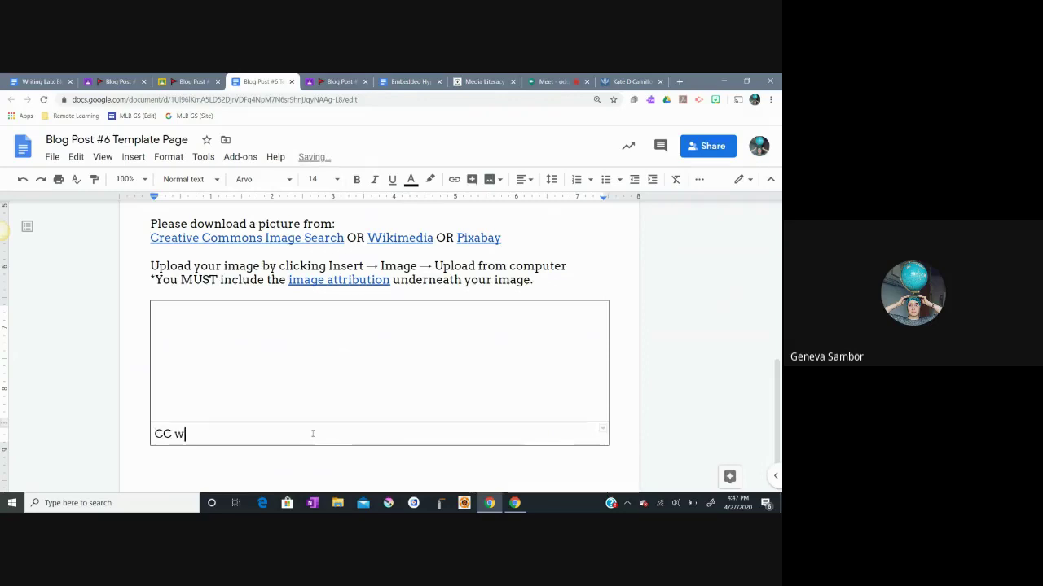
pyautogui.press('BackSpace')
pyautogui.write('1')
pyautogui.click(221, 238)
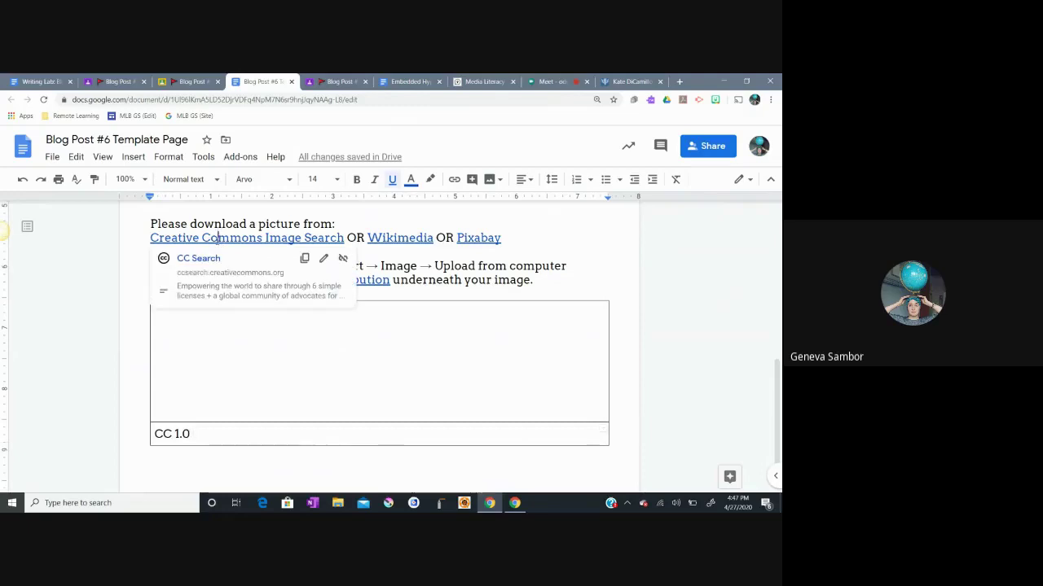
# Step: Search CC Search for 'cat' images
pyautogui.click(200, 261)
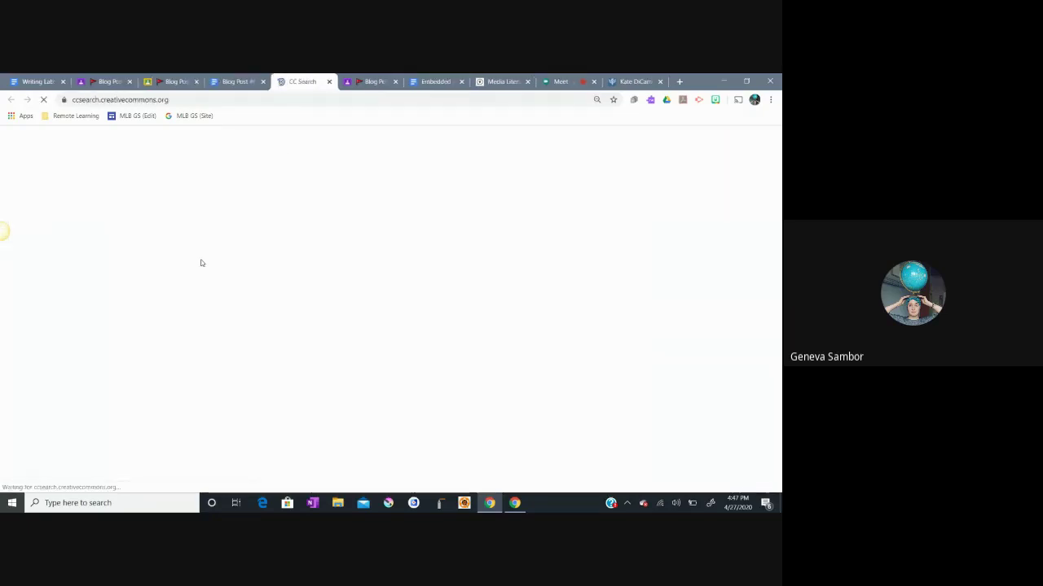
pyautogui.click(319, 281)
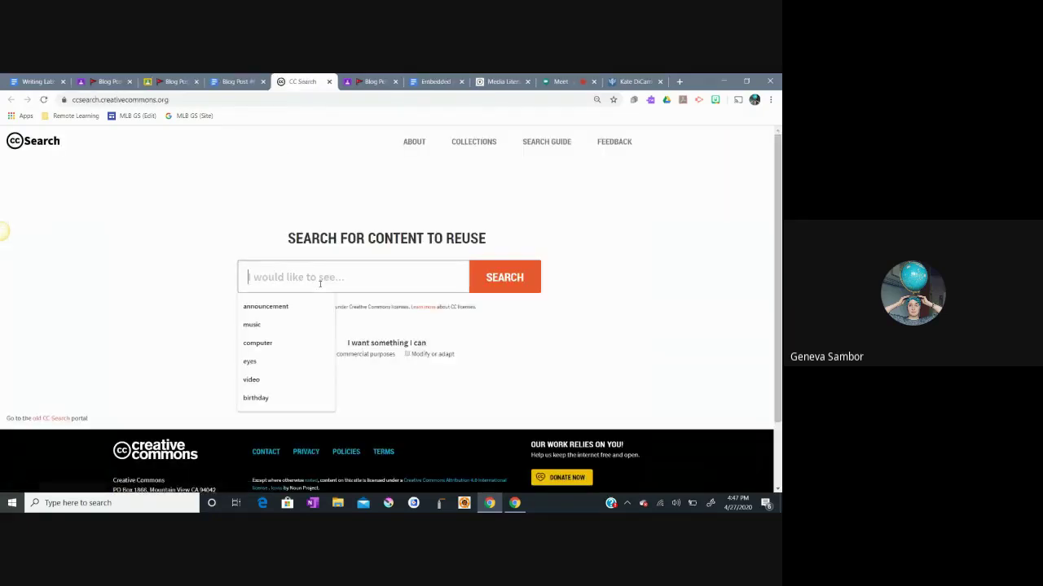
pyautogui.write('cat')
pyautogui.press('Return')
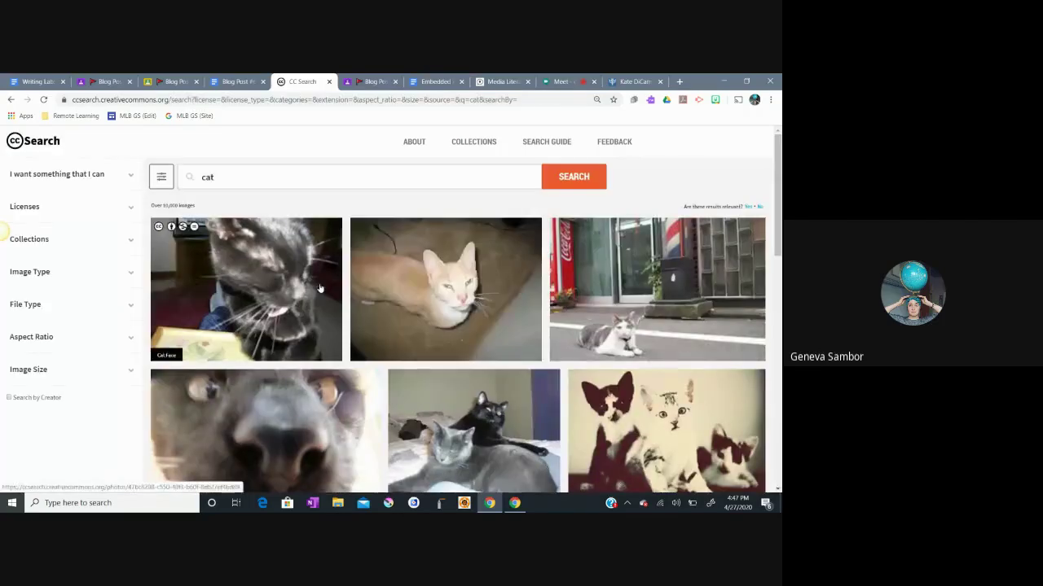
pyautogui.scroll(-10, 529, 461)
pyautogui.scroll(10, 61, 331)
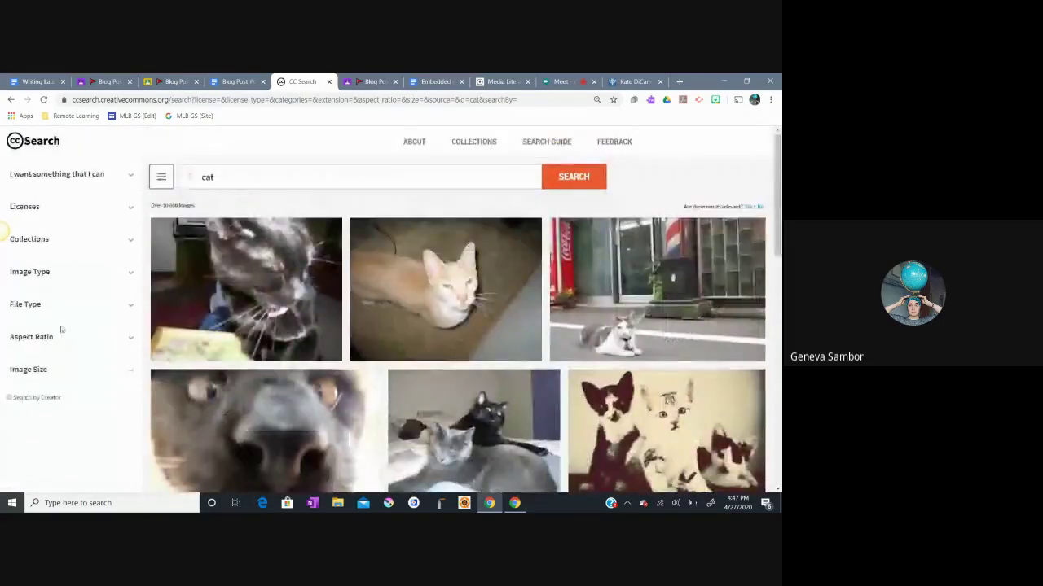
# Step: Filter results to Illustrations and copy the black sitting-cat silhouette image
pyautogui.click(40, 271)
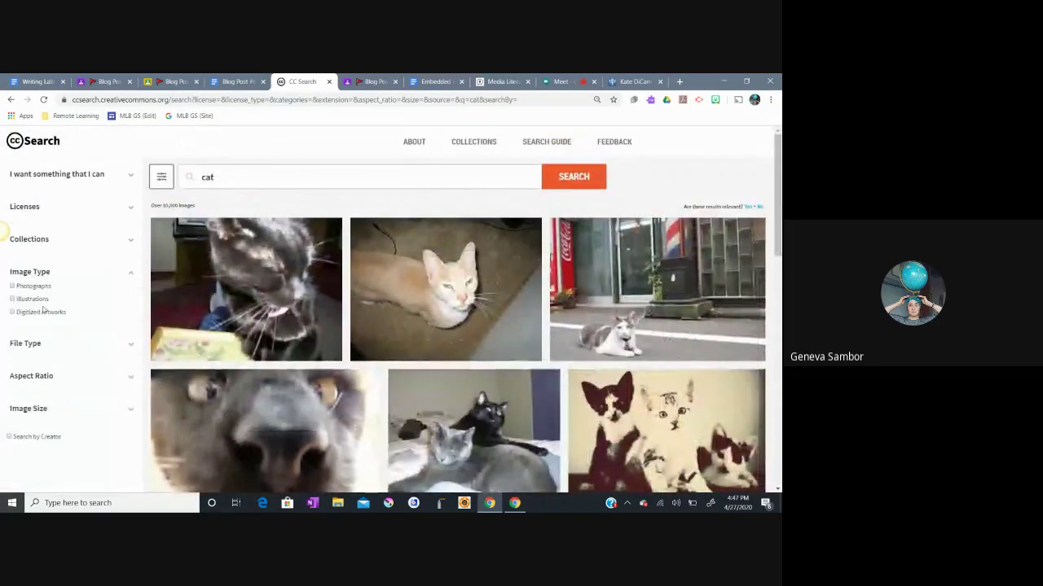
pyautogui.click(37, 300)
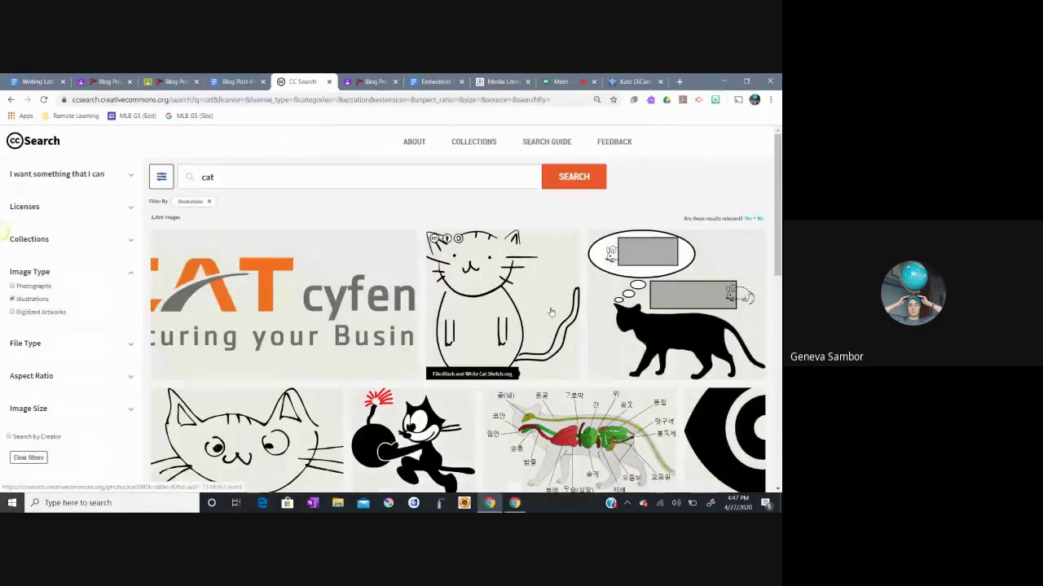
pyautogui.scroll(-3, 376, 349)
pyautogui.scroll(-5, 376, 349)
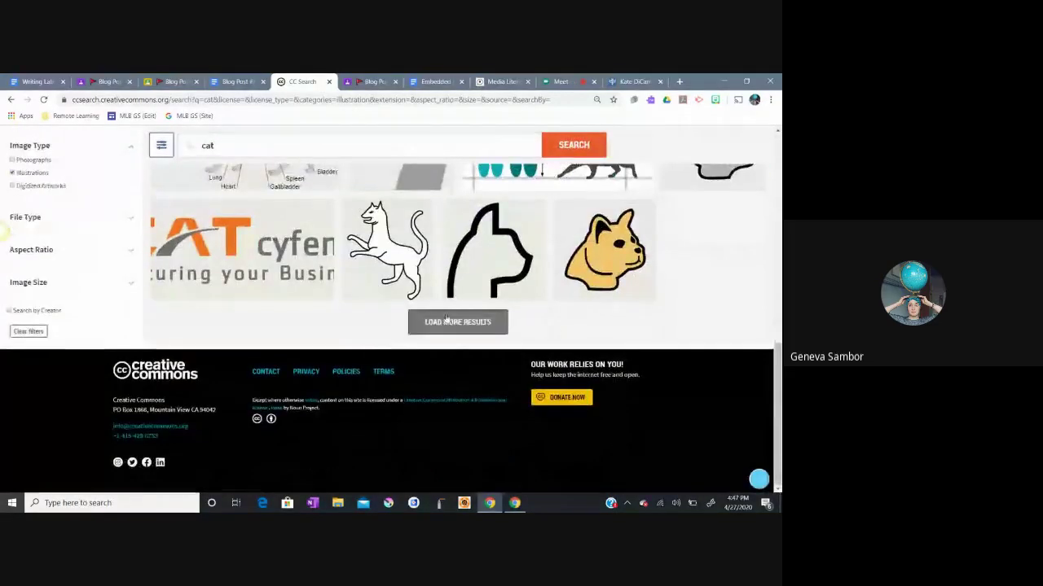
pyautogui.click(450, 321)
pyautogui.scroll(-5, 382, 310)
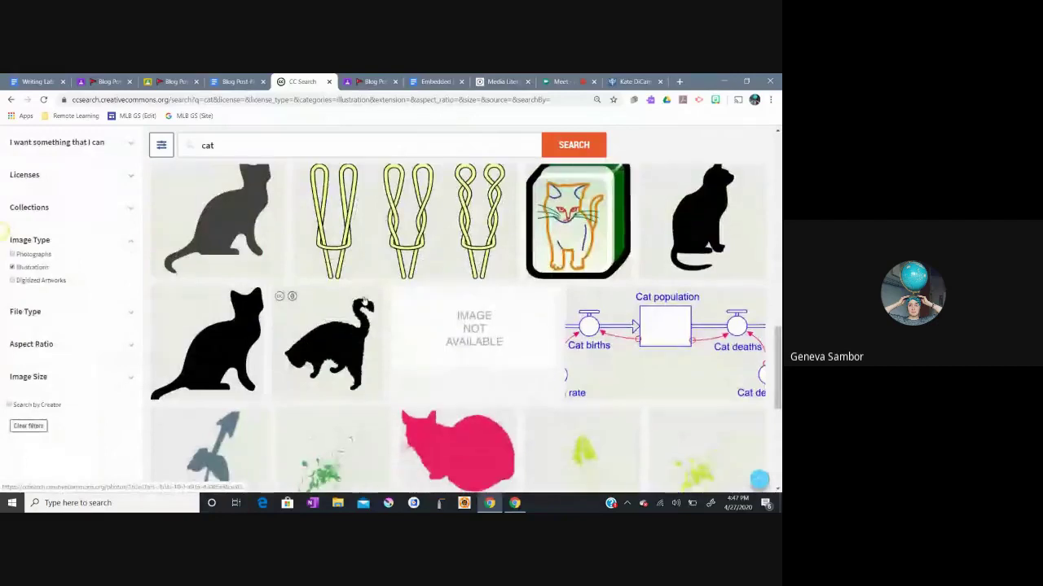
pyautogui.click(259, 310)
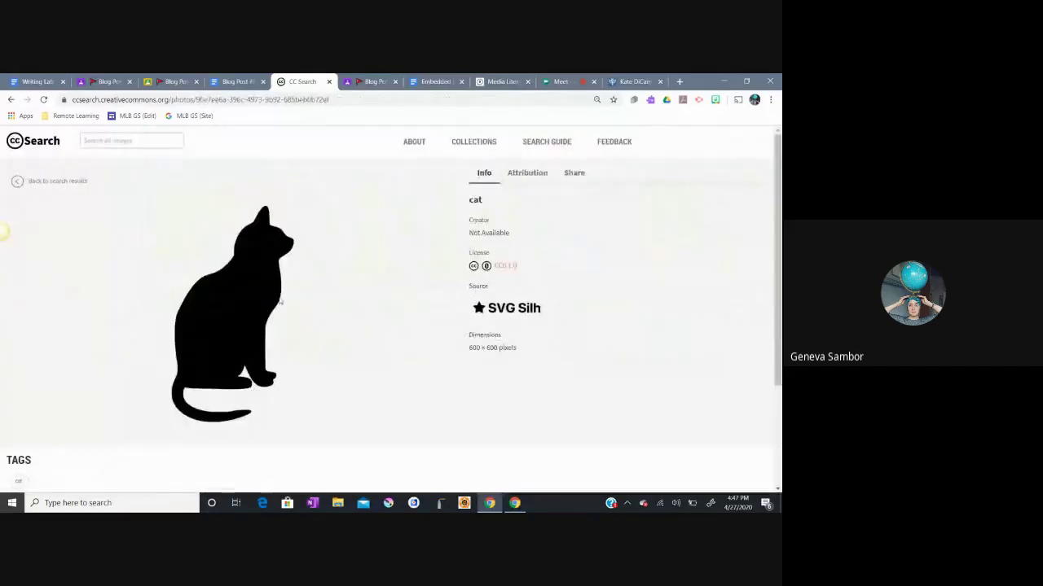
pyautogui.rightClick(280, 301)
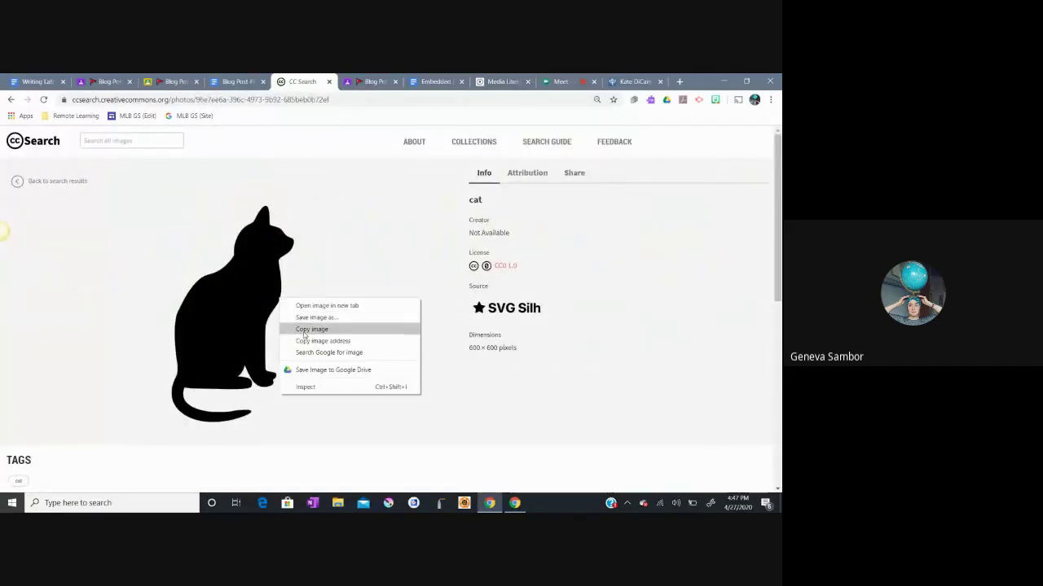
pyautogui.click(306, 330)
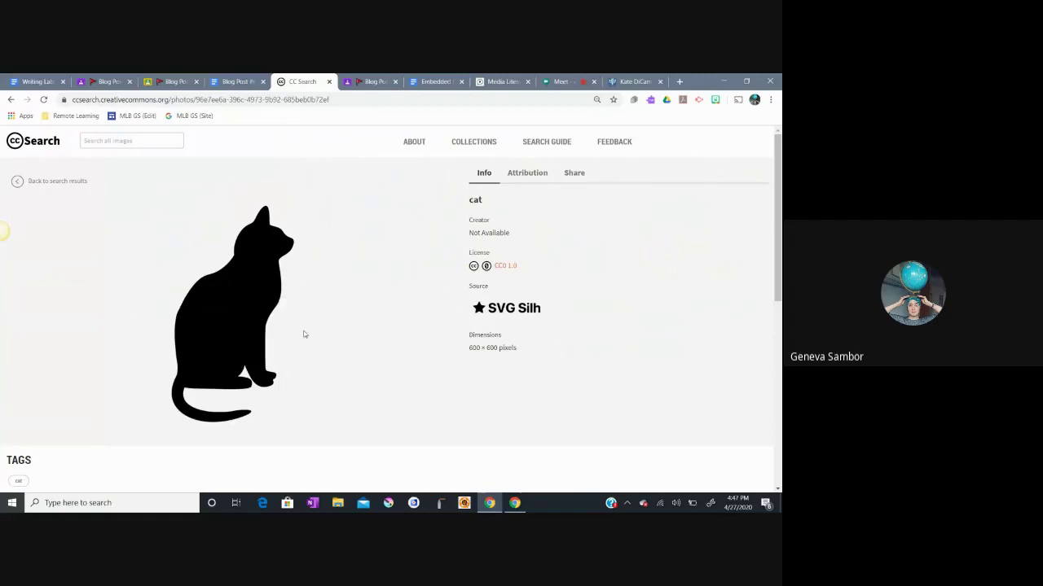
# Step: Paste the copied cat image into the blog post's empty image cell
pyautogui.click(239, 82)
pyautogui.click(264, 345)
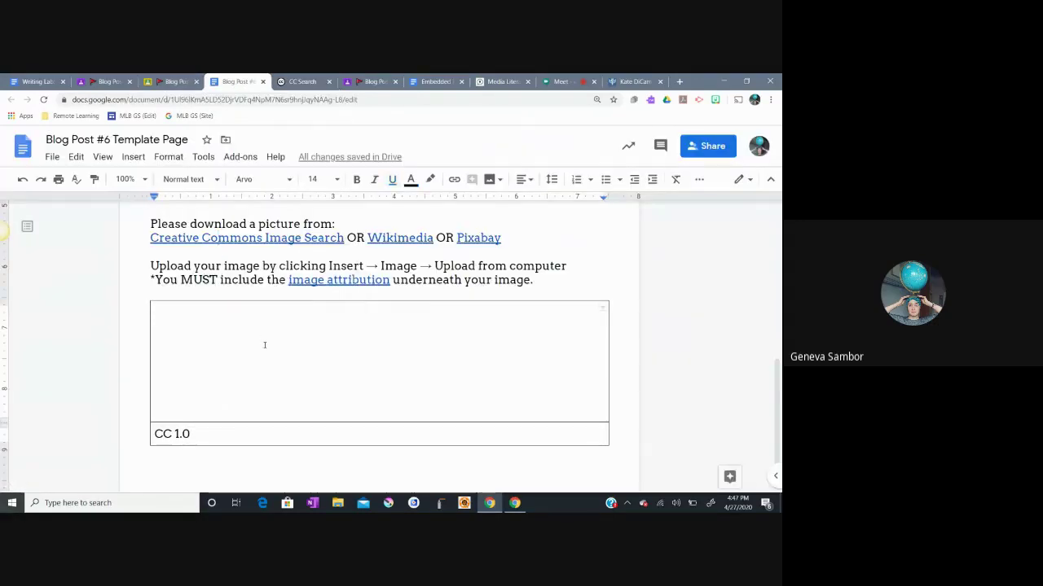
pyautogui.hotkey('ctrl', 'v')
# Step: Select the CC0 1.0 licence text on the CC Search cat page
pyautogui.scroll(5, 489, 404)
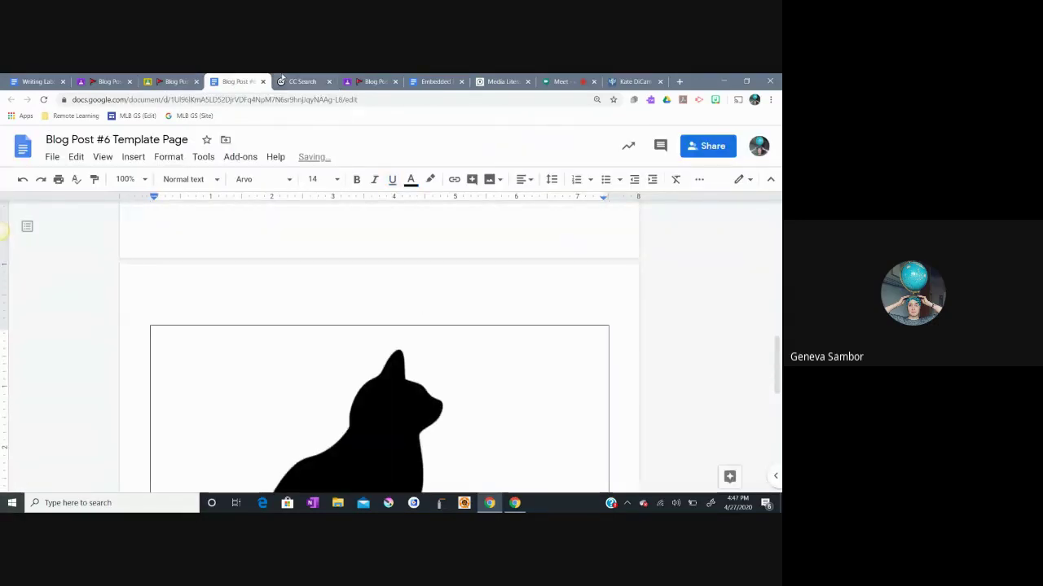
pyautogui.click(282, 79)
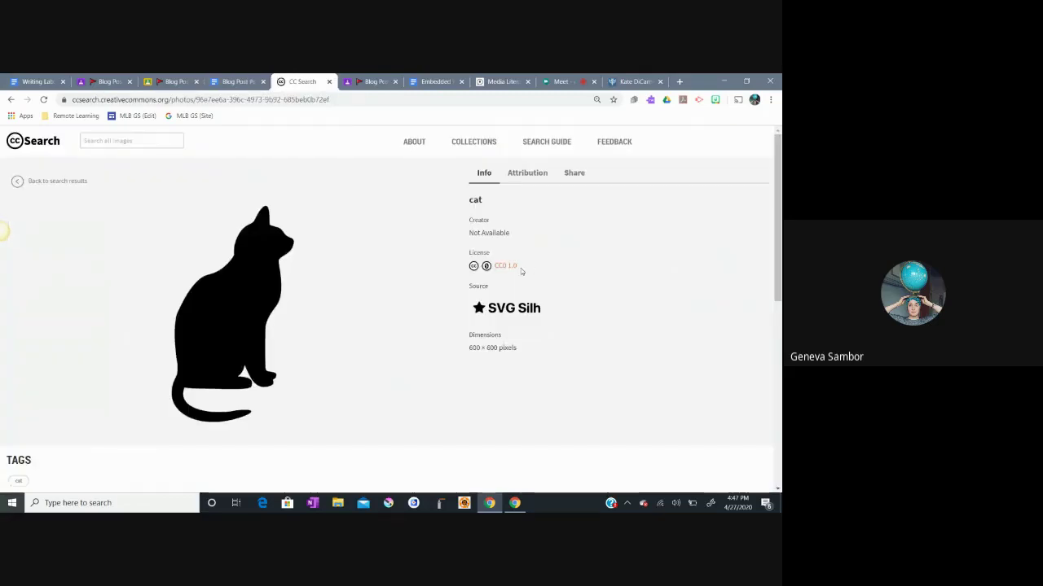
pyautogui.moveTo(522, 272); pyautogui.dragTo(492, 269)
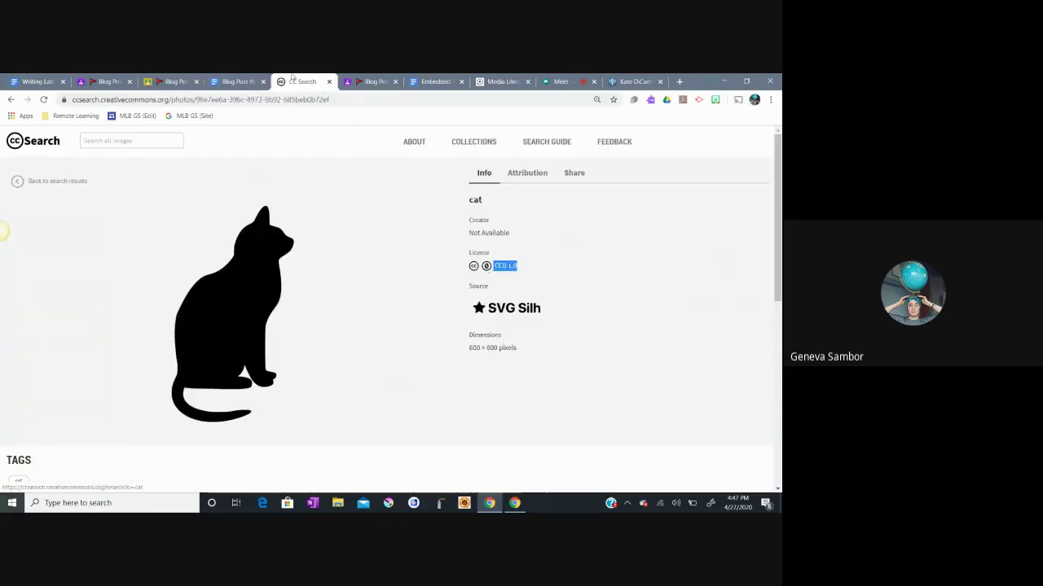
pyautogui.click(236, 79)
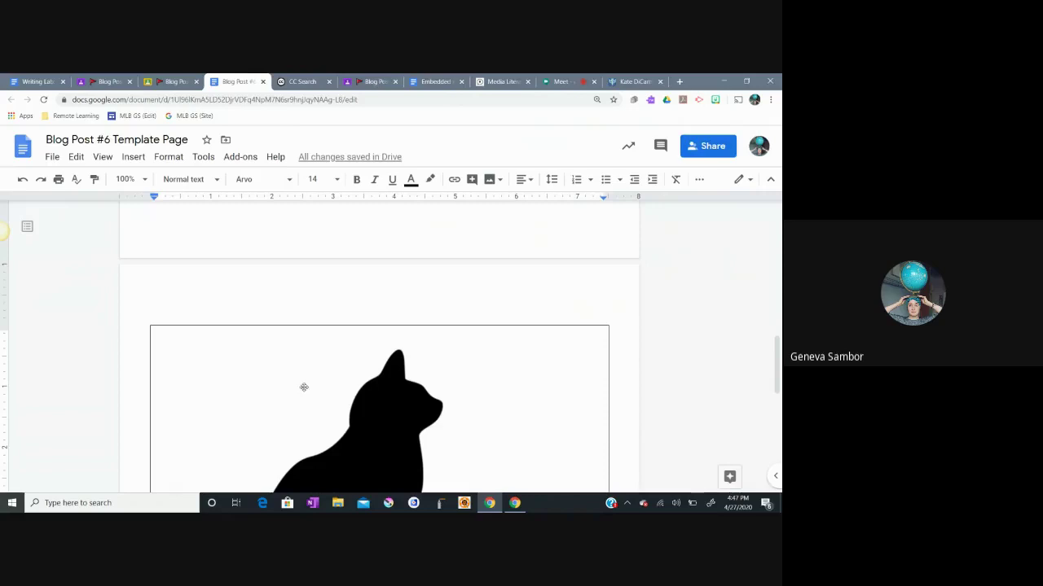
# Step: Correct the attribution to 'CC0 1.0' and restore the cat image in its cell
pyautogui.scroll(-5, 304, 387)
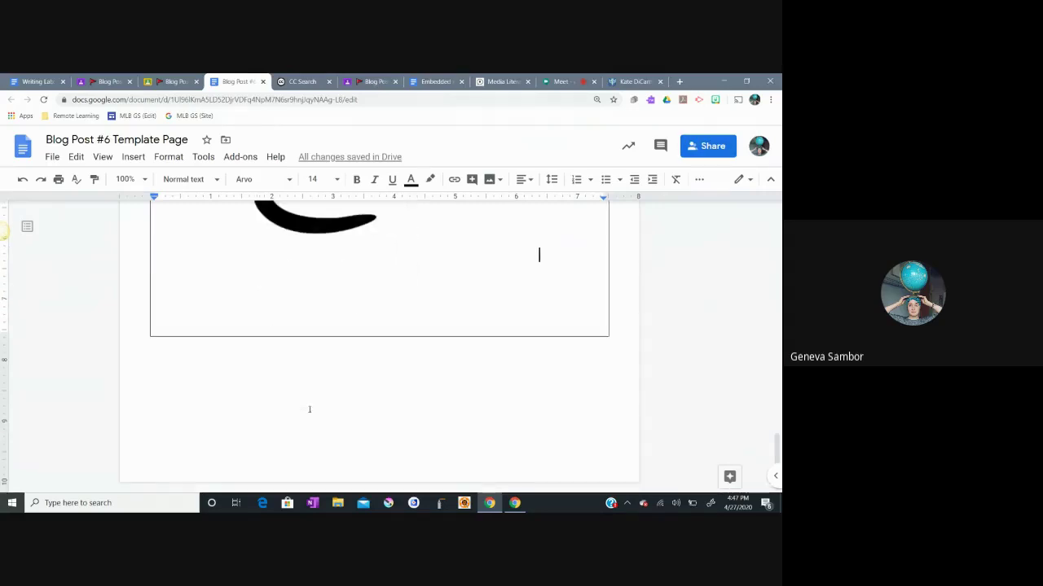
pyautogui.scroll(3, 308, 409)
pyautogui.press('BackSpace')
pyautogui.scroll(2, 310, 410)
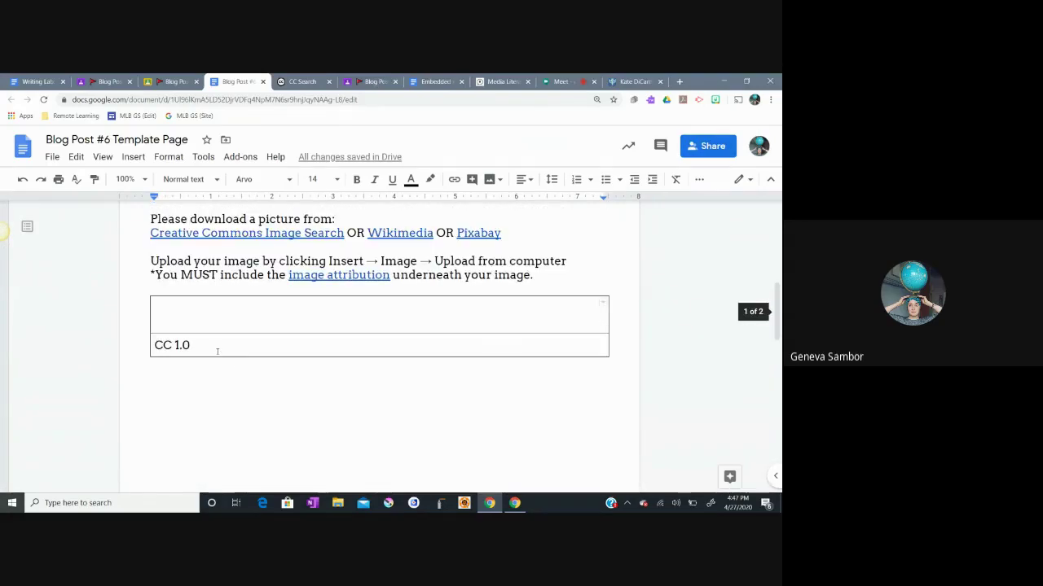
pyautogui.moveTo(217, 351); pyautogui.dragTo(155, 345)
pyautogui.click(224, 356)
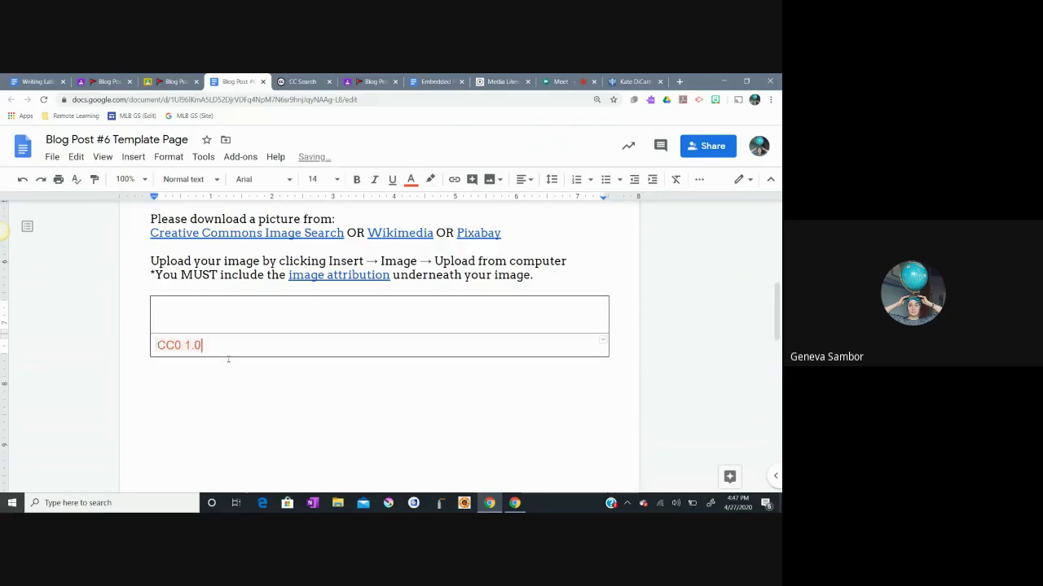
pyautogui.hotkey('ctrl', 'z')
pyautogui.click(283, 418)
pyautogui.scroll(1, 283, 419)
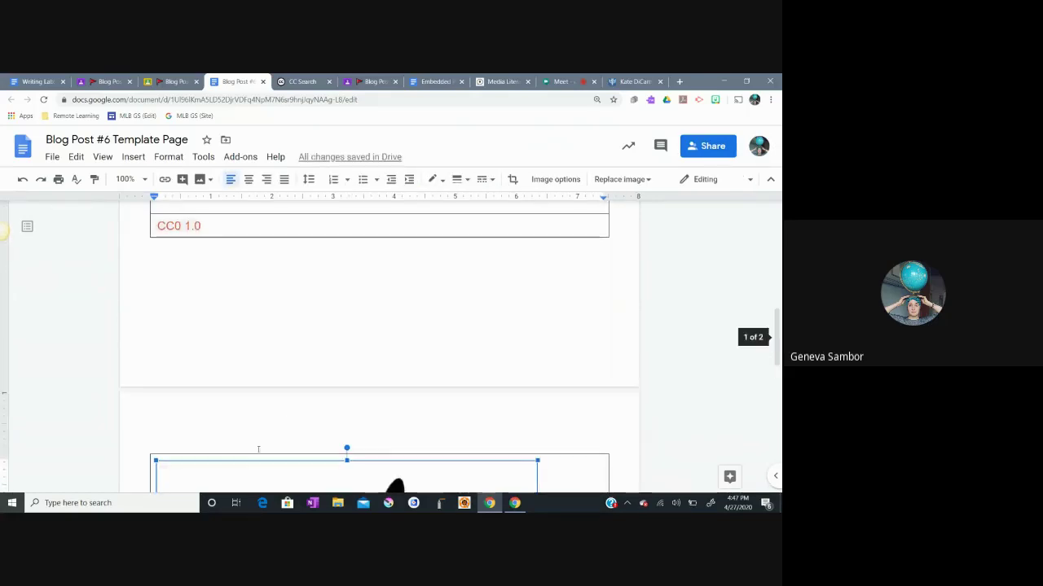
pyautogui.scroll(1, 200, 210)
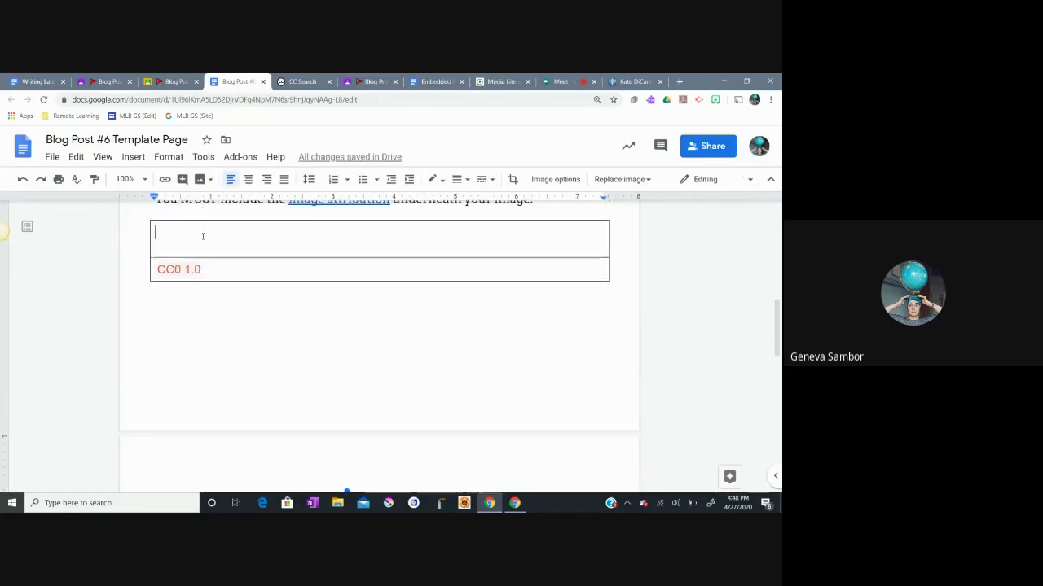
pyautogui.hotkey('ctrl', 'z')
# Step: Delete the empty lines under the image and return to the top of the post
pyautogui.scroll(-3, 343, 355)
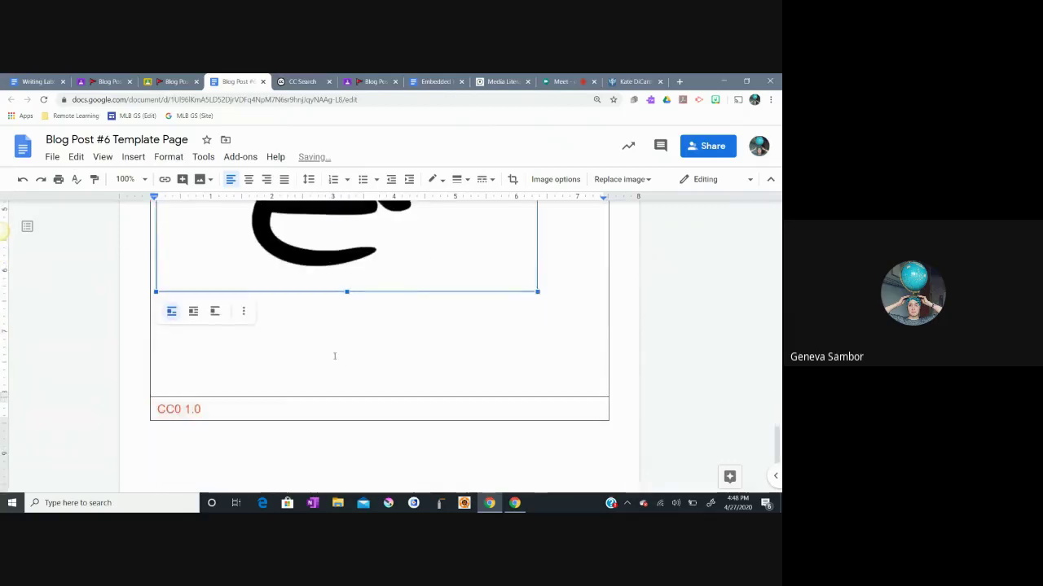
pyautogui.click(263, 335)
pyautogui.press('BackSpace')
pyautogui.press('BackSpace')
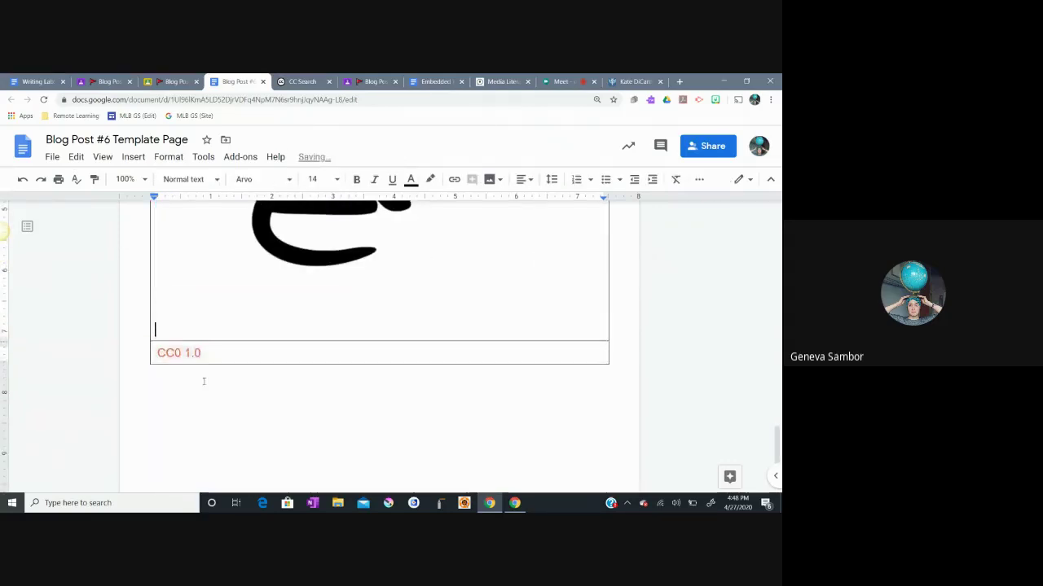
pyautogui.press('BackSpace')
pyautogui.scroll(10, 413, 356)
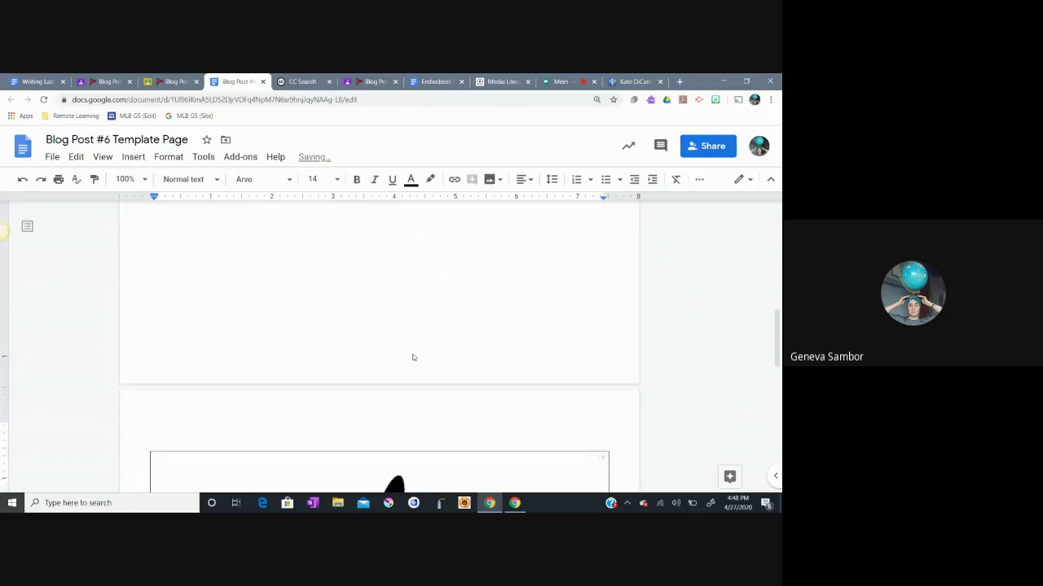
pyautogui.scroll(1, 413, 352)
pyautogui.click(421, 275)
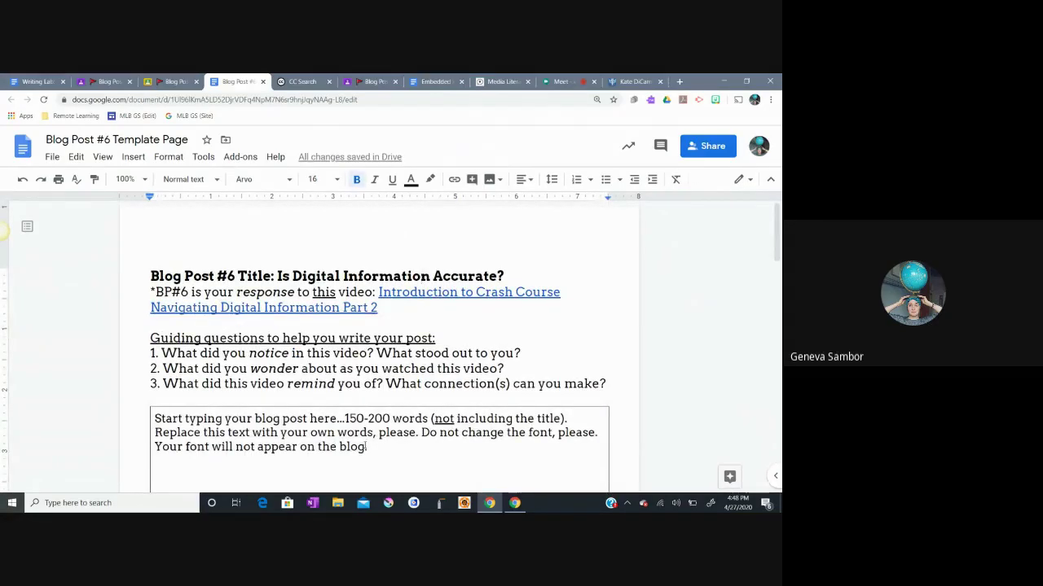
# Step: Search Google for 'blog post tips' in another tab
pyautogui.click(636, 81)
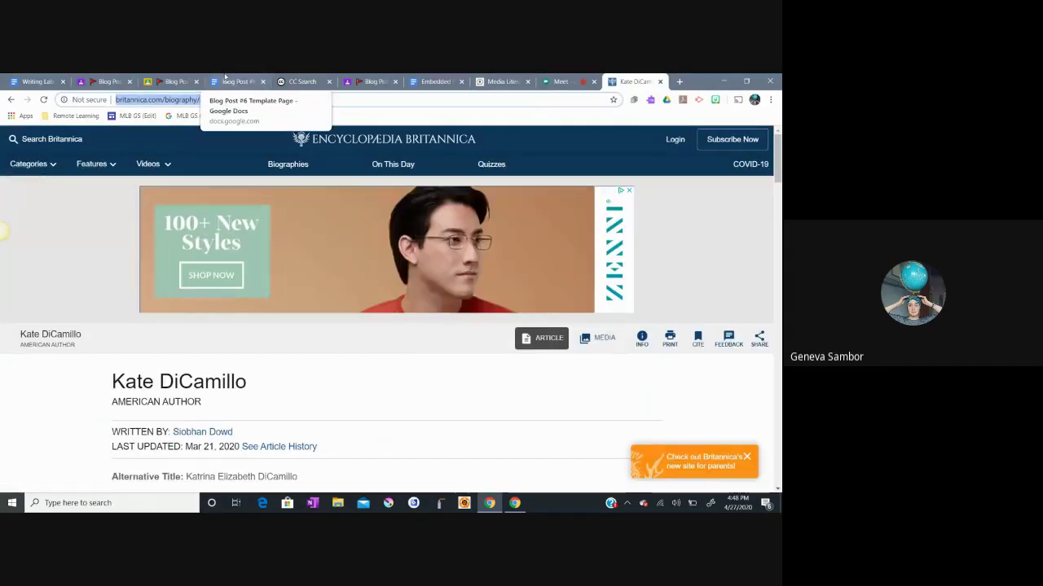
pyautogui.write('blog pos')
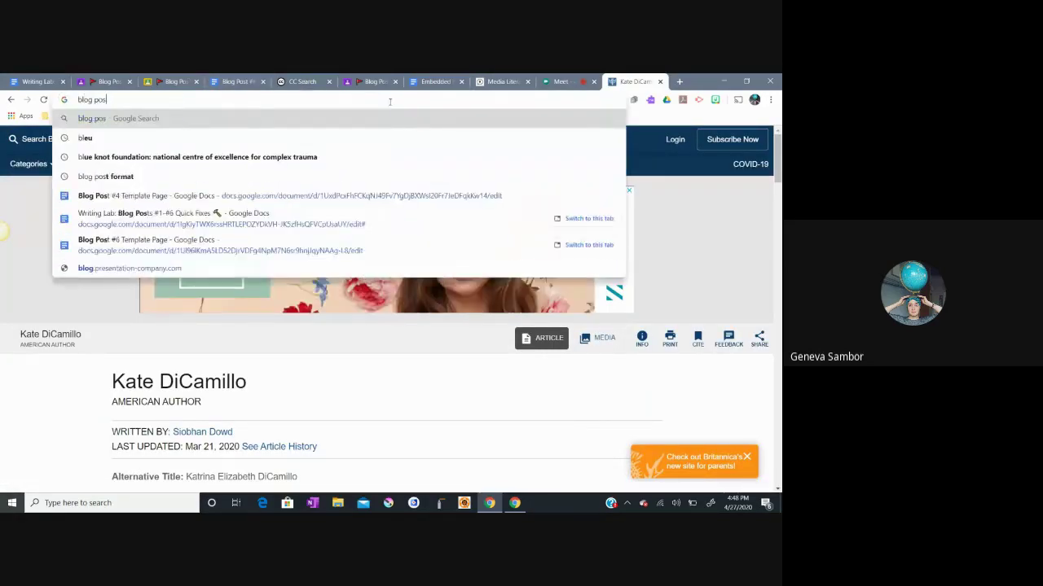
pyautogui.write('t tips')
pyautogui.press('Return')
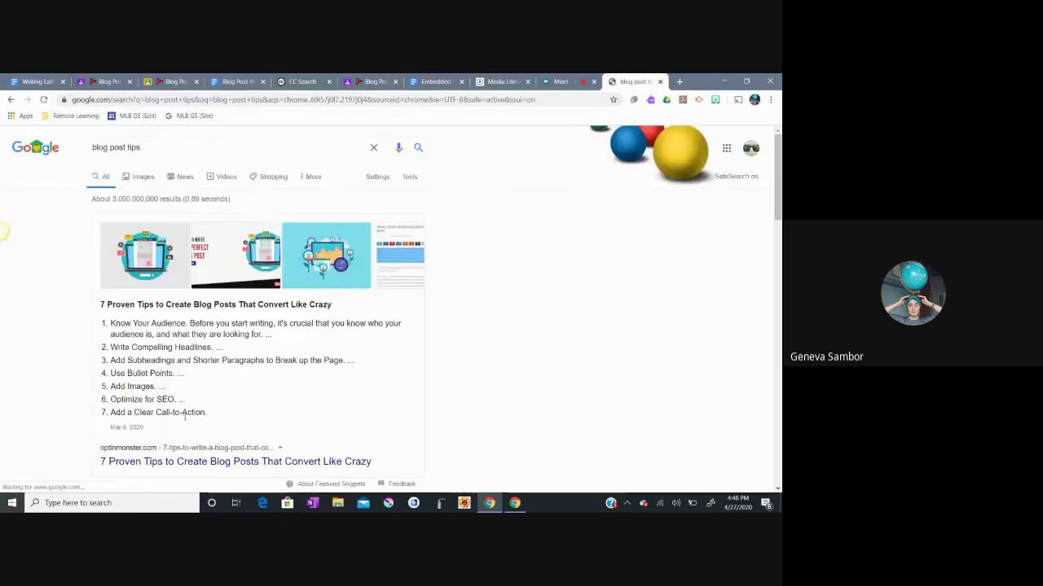
pyautogui.scroll(-5, 184, 416)
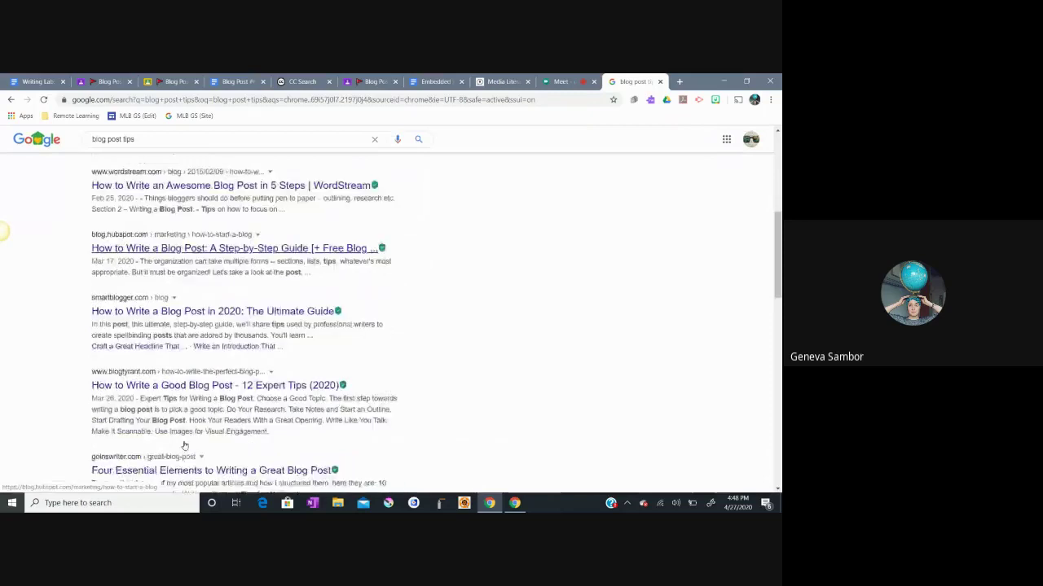
pyautogui.scroll(-3, 184, 445)
pyautogui.scroll(-1, 185, 444)
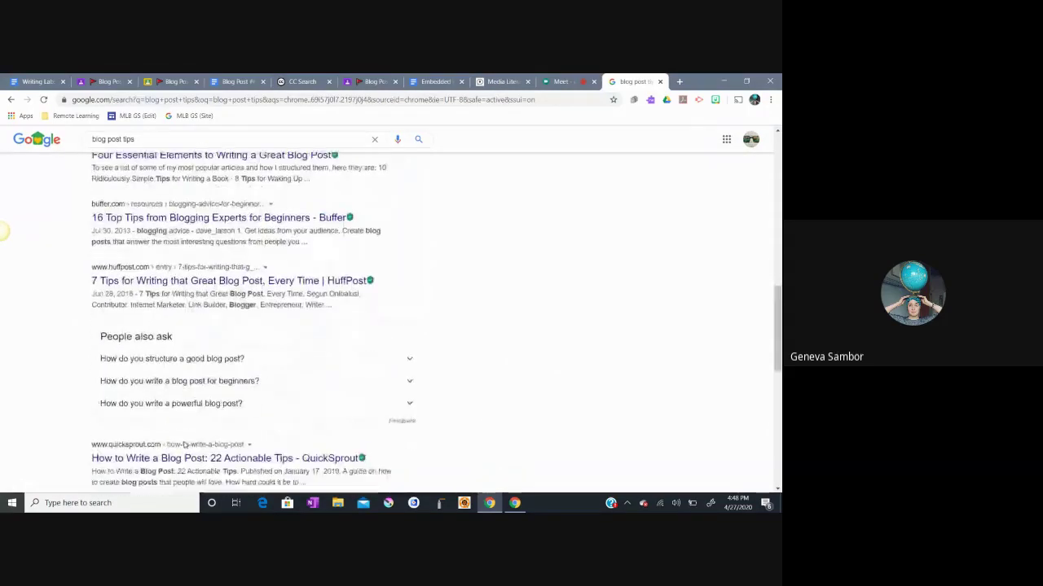
pyautogui.scroll(-2, 184, 445)
pyautogui.scroll(1, 184, 407)
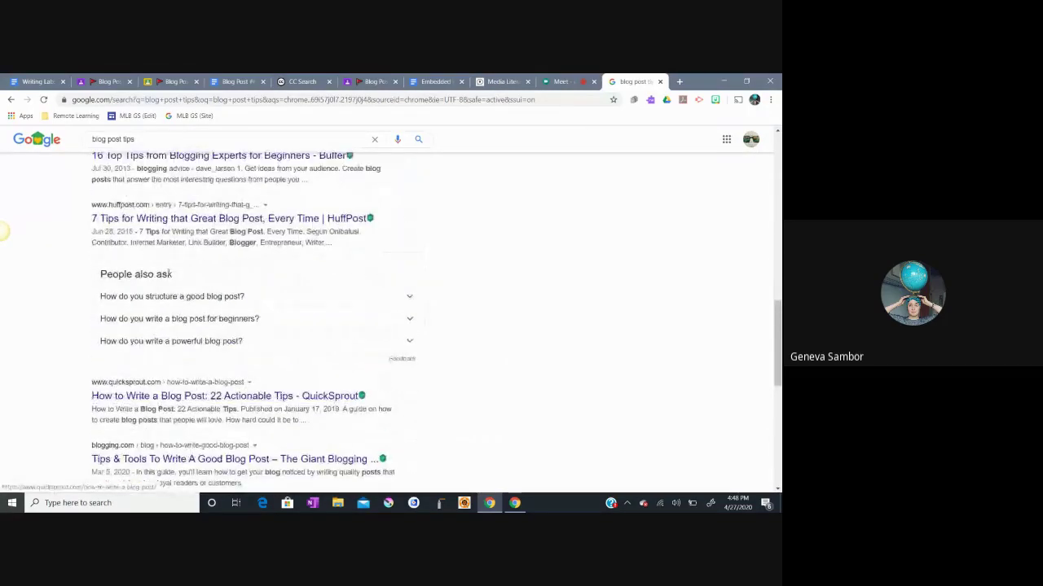
# Step: Open the HuffPost tips article, select its URL, and return to the template
pyautogui.click(154, 220)
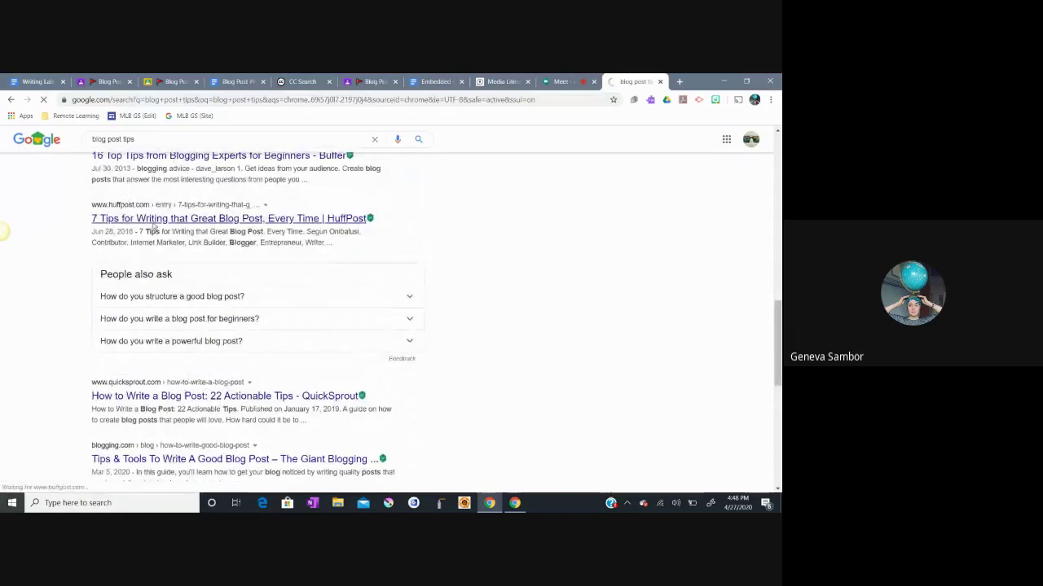
pyautogui.click(127, 102)
pyautogui.hotkey('ctrl', 'c')
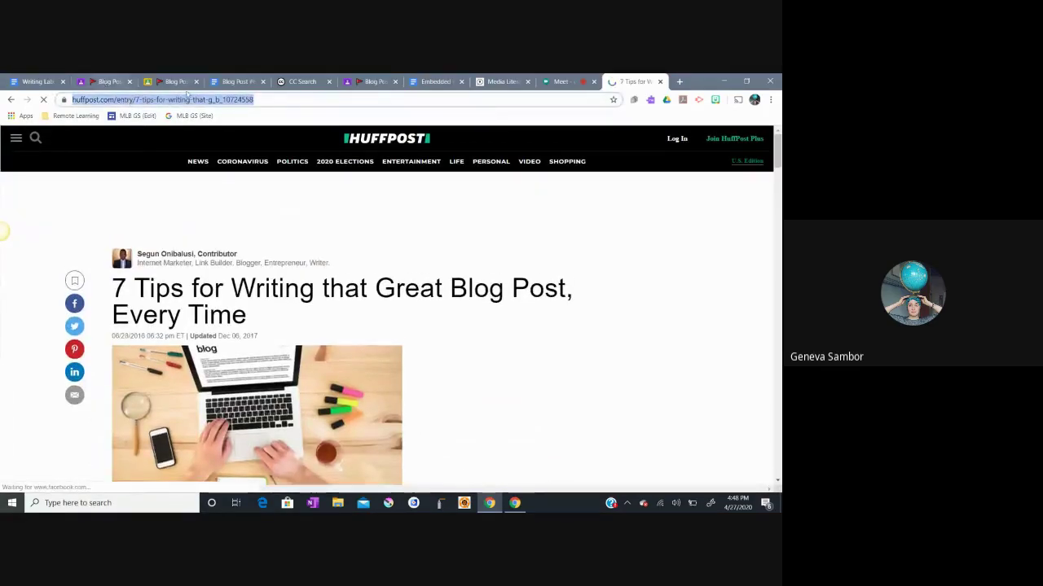
pyautogui.click(235, 81)
# Step: Link the words 'blog post' in the sample text to the copied HuffPost article URL
pyautogui.scroll(-1, 302, 368)
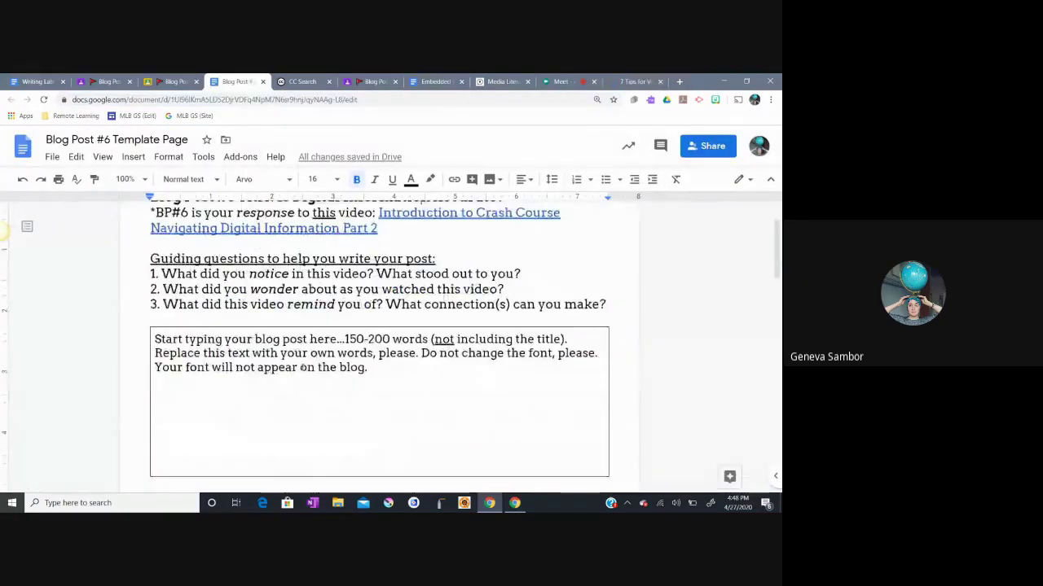
pyautogui.moveTo(255, 338); pyautogui.dragTo(308, 339)
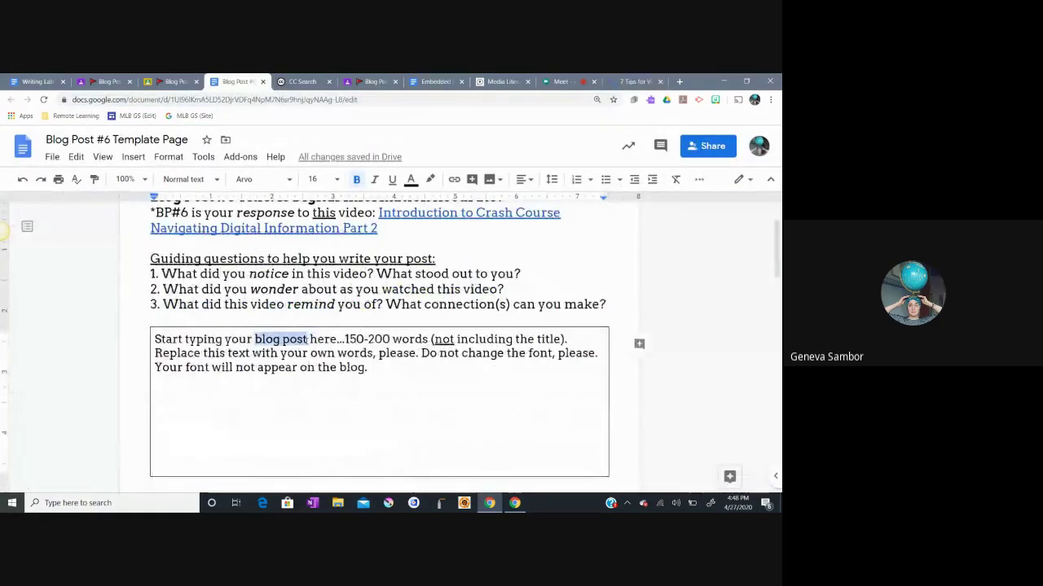
pyautogui.click(308, 339)
pyautogui.hotkey('ctrl', 'v')
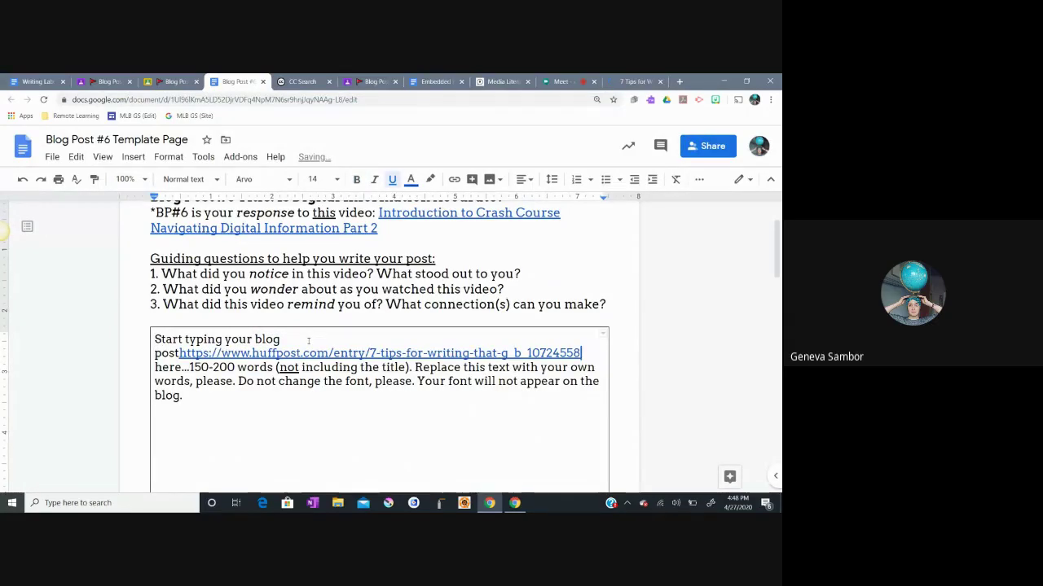
pyautogui.hotkey('ctrl', 'z')
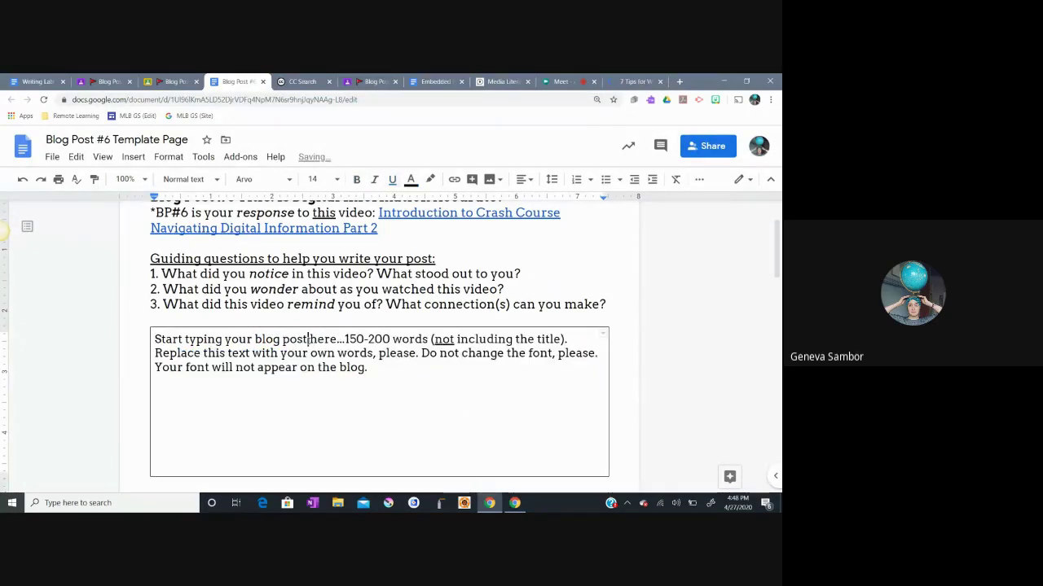
pyautogui.hotkey('shift', 'Left')
pyautogui.hotkey('shift', 'Left')
pyautogui.hotkey('shift', 'Left')
pyautogui.hotkey('shift', 'Left')
pyautogui.hotkey('shift', 'Left')
pyautogui.hotkey('shift', 'Left')
pyautogui.hotkey('shift', 'Left')
pyautogui.hotkey('shift', 'Left')
pyautogui.hotkey('shift', 'Left')
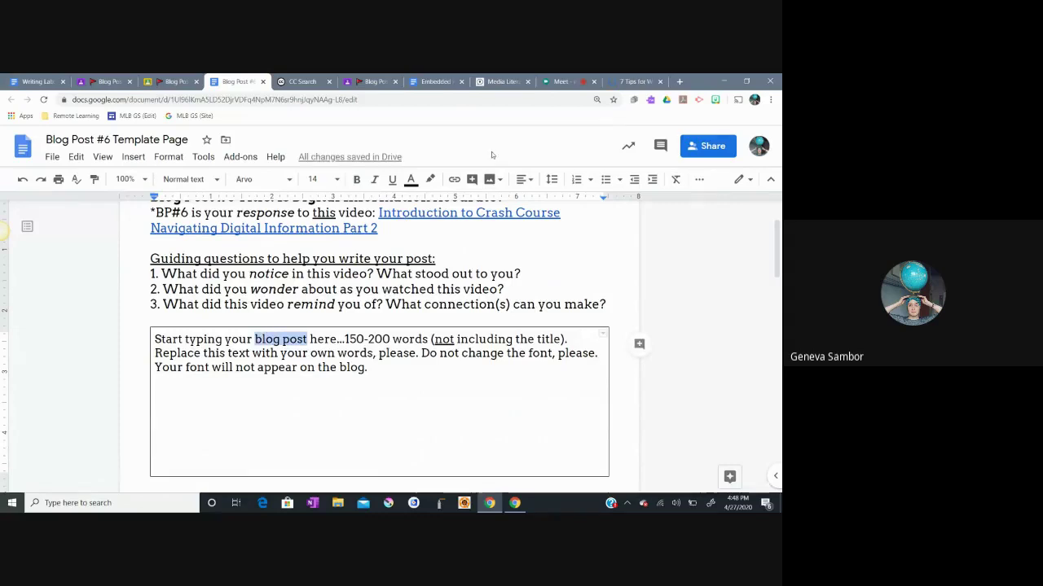
pyautogui.click(452, 179)
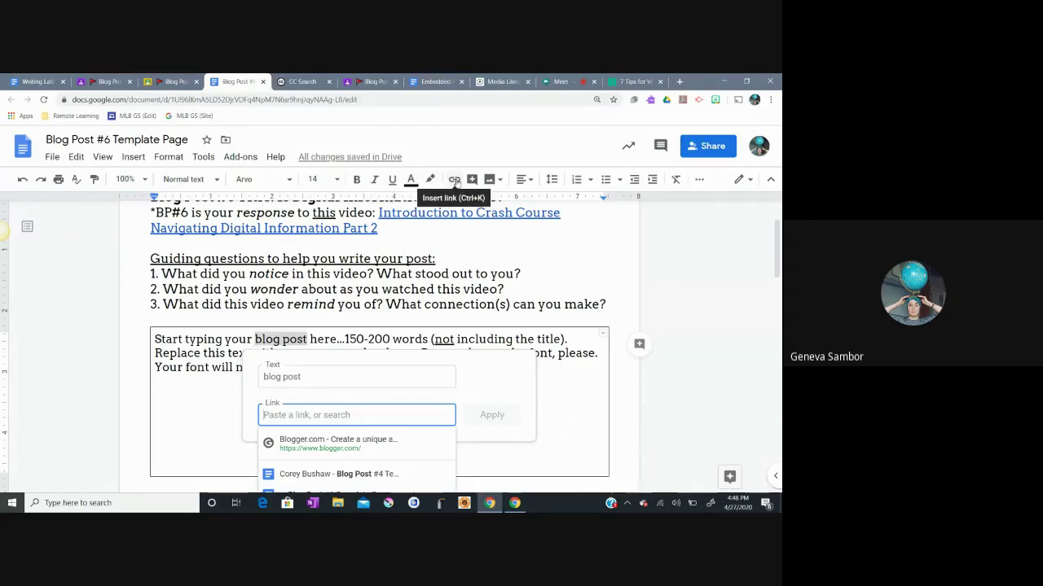
pyautogui.hotkey('ctrl', 'v')
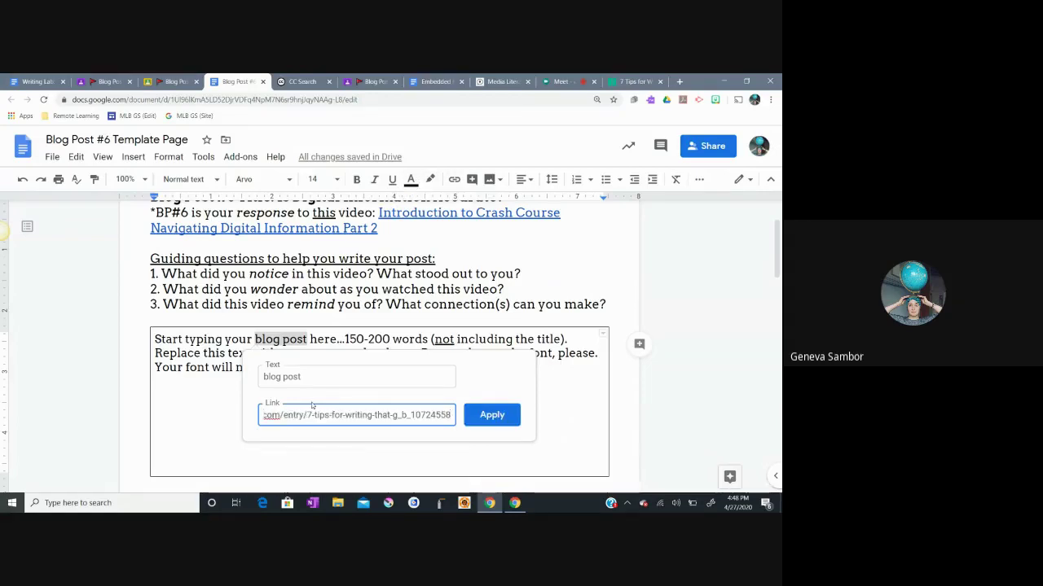
pyautogui.press('Return')
pyautogui.moveTo(254, 339); pyautogui.dragTo(310, 339)
pyautogui.click(309, 339)
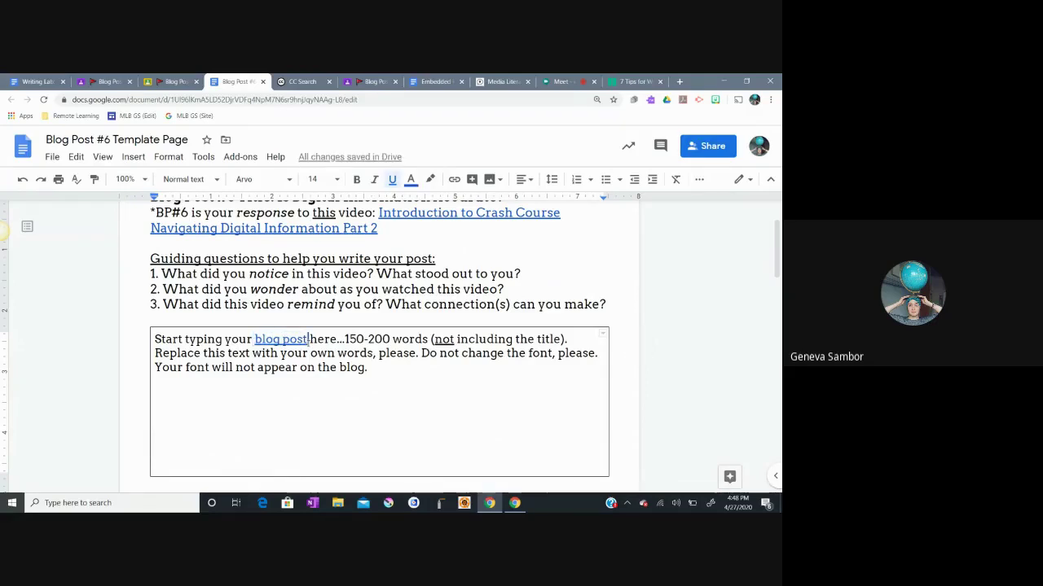
pyautogui.scroll(2, 479, 351)
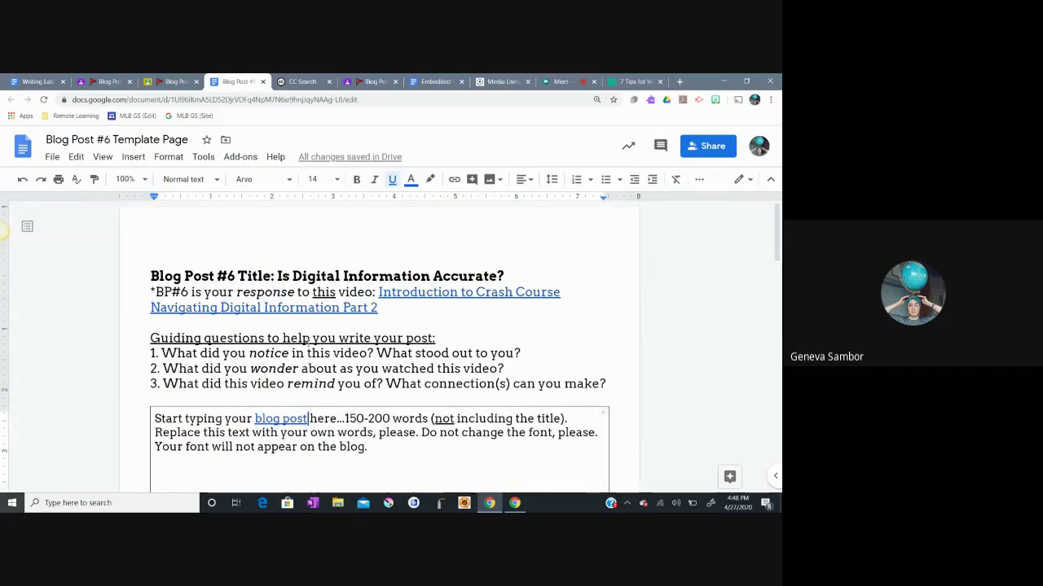
# Step: Jump to the Writing Lab Quick Fixes tab with Ctrl+1 and scroll to its top
pyautogui.hotkey('ctrl', '1')
pyautogui.scroll(3, 479, 352)
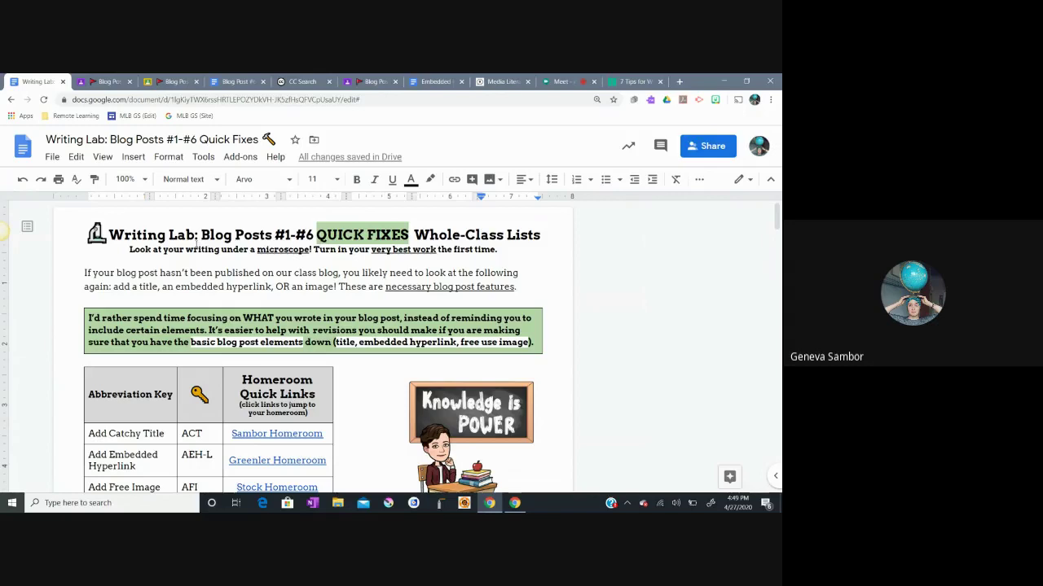
# Step: View the Blog Post #1 and #4 pages on the Media Literacy Student Blog, then return to Quick Fixes
pyautogui.click(487, 80)
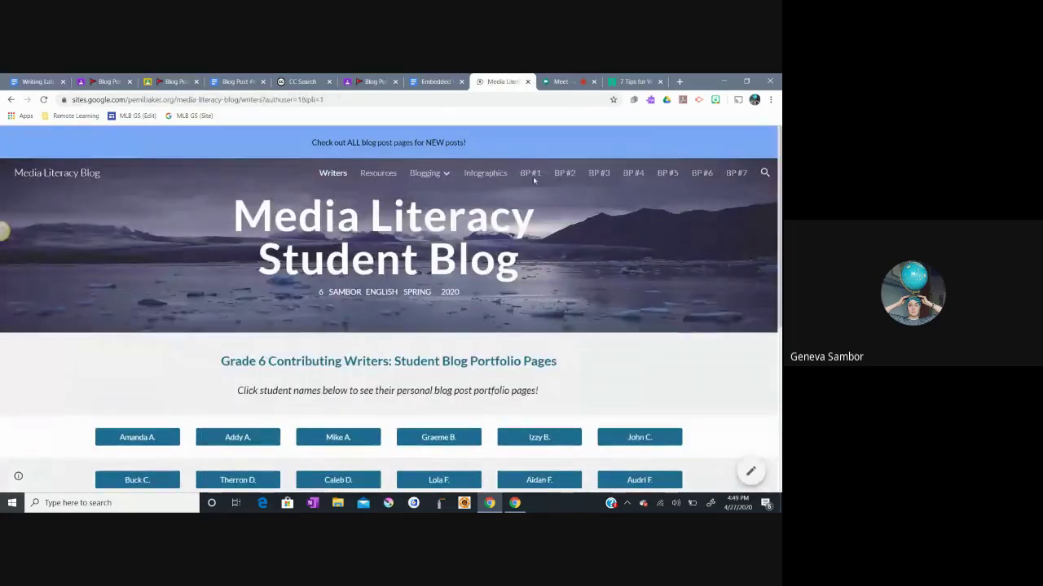
pyautogui.click(529, 174)
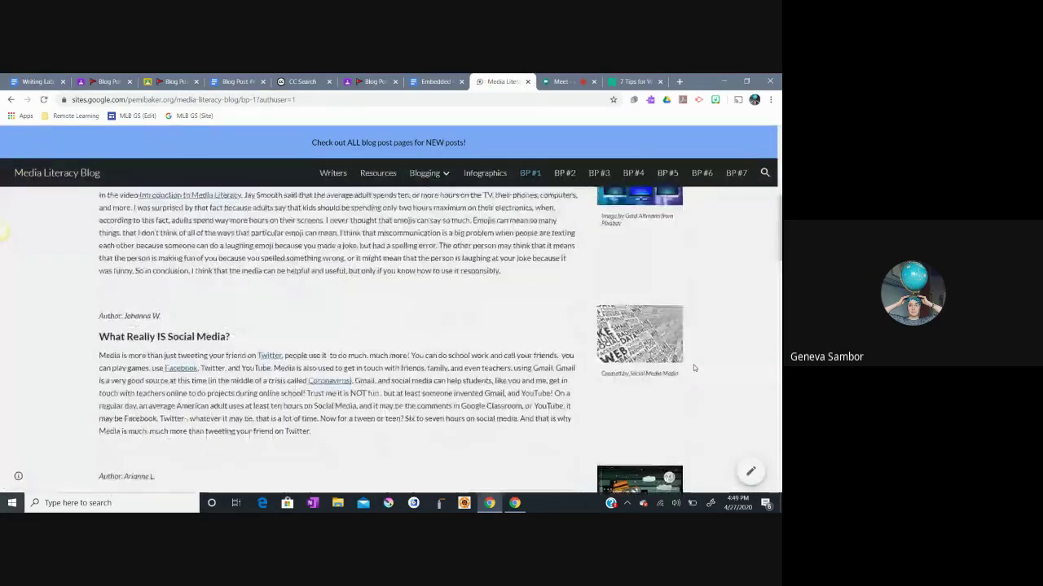
pyautogui.scroll(-2, 692, 367)
pyautogui.scroll(2, 692, 367)
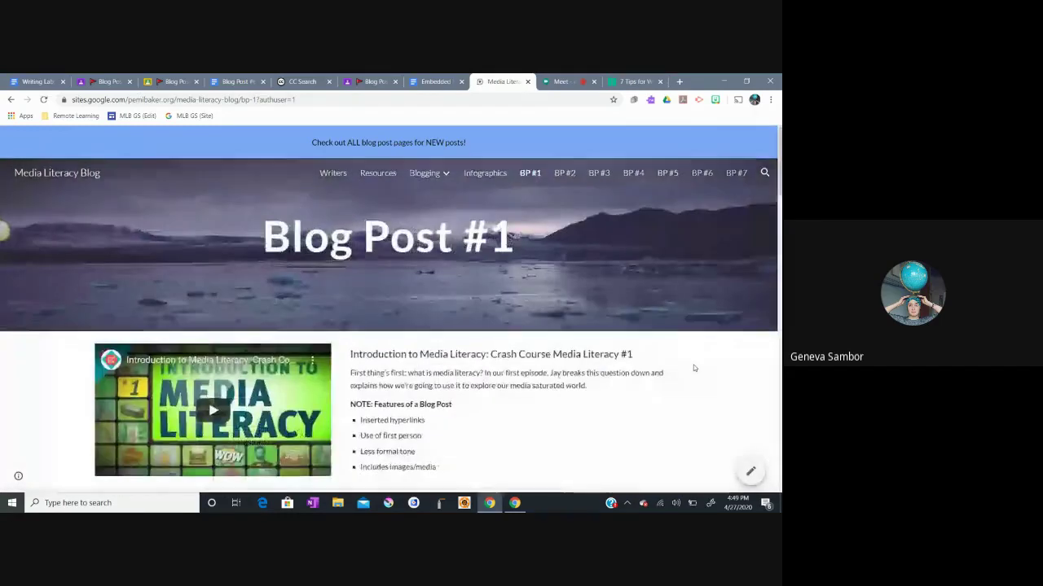
pyautogui.click(625, 173)
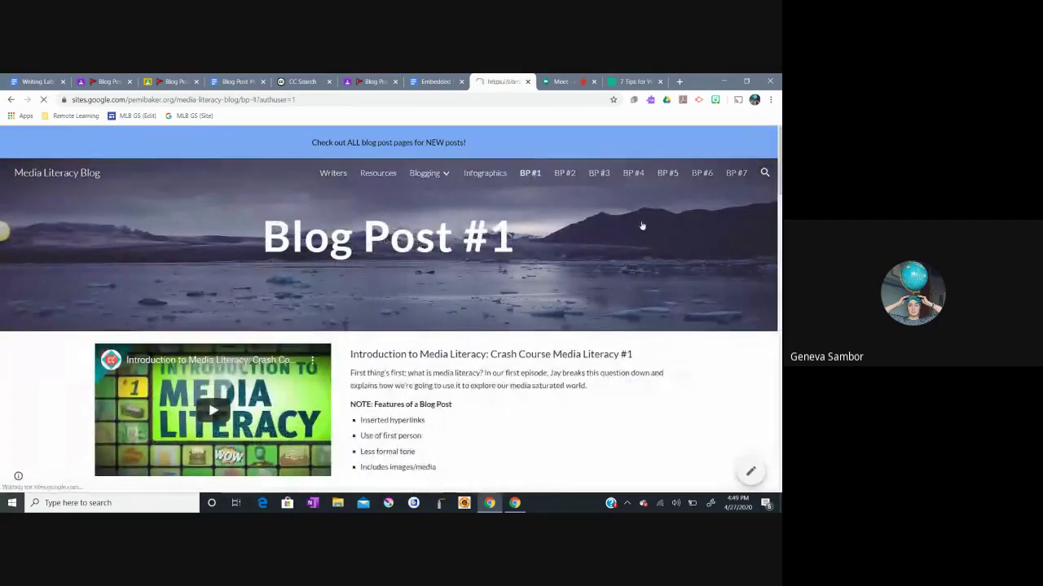
pyautogui.scroll(-8, 672, 343)
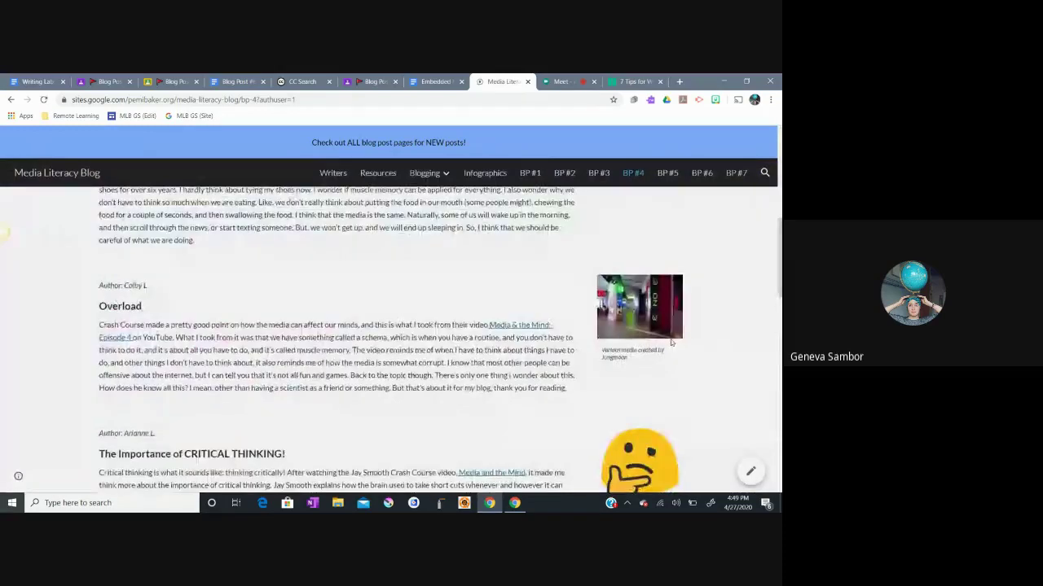
pyautogui.click(36, 82)
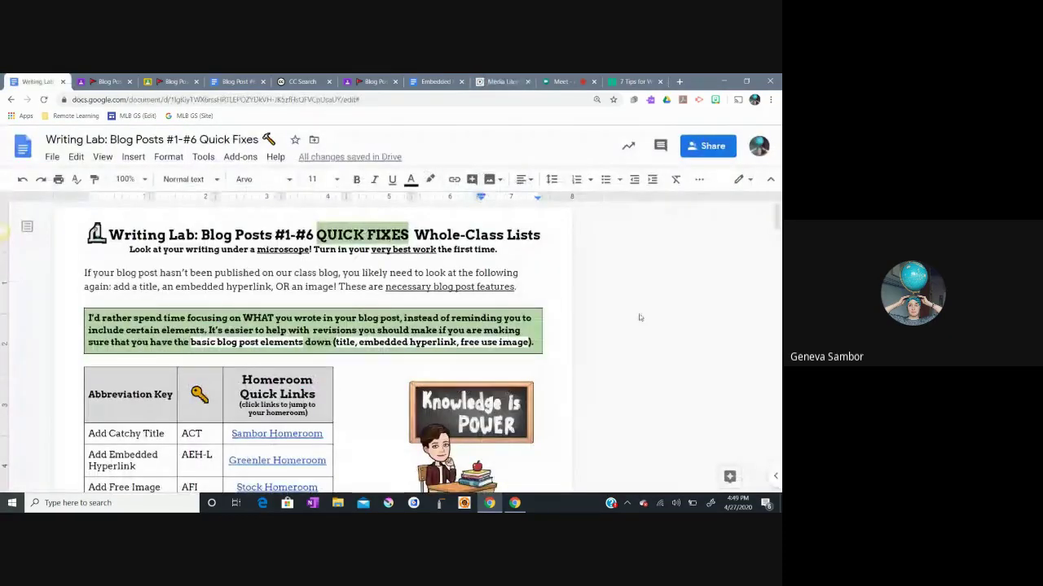
pyautogui.click(561, 82)
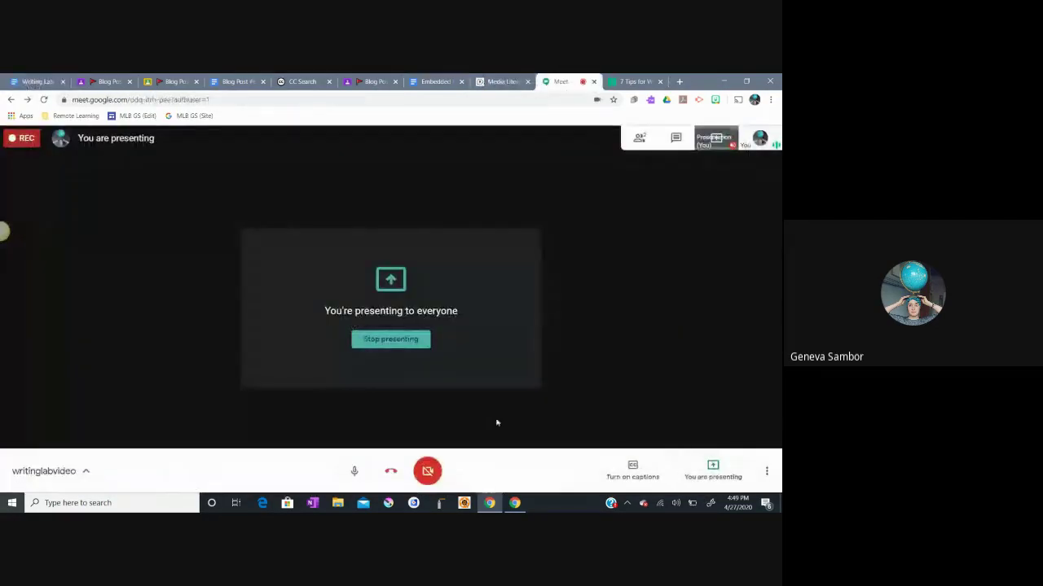